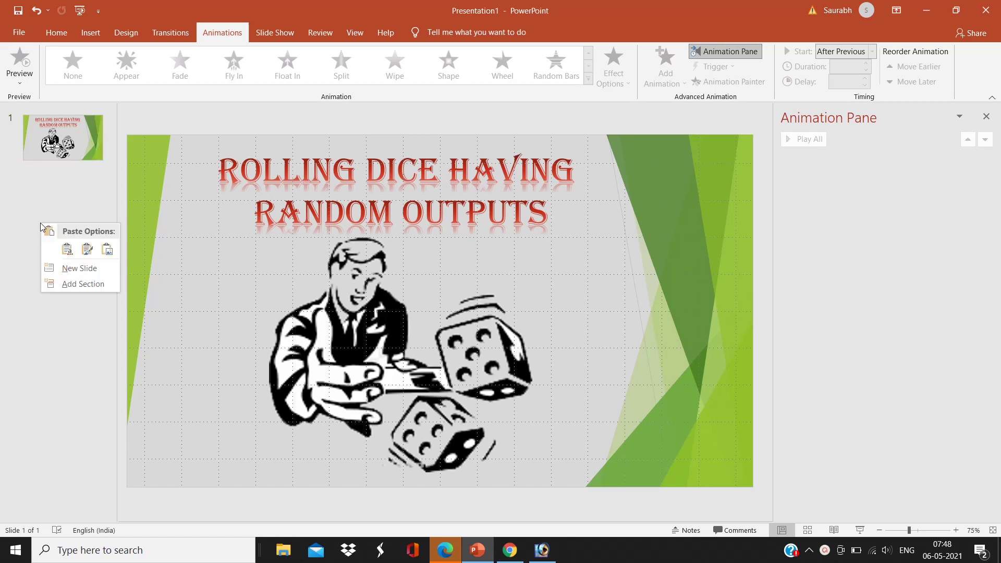
Step: Add a second slide and delete its empty title and content placeholders
{"action": "left_click", "coordinate": [74, 268]}
{"action": "left_click", "coordinate": [283, 167]}
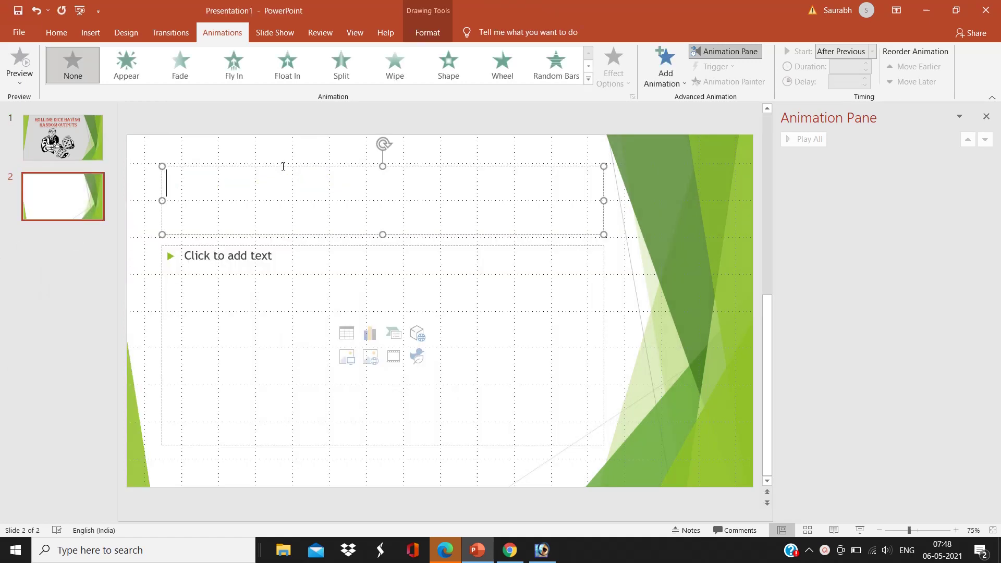
{"action": "left_click", "coordinate": [288, 166]}
{"action": "key", "text": "Delete"}
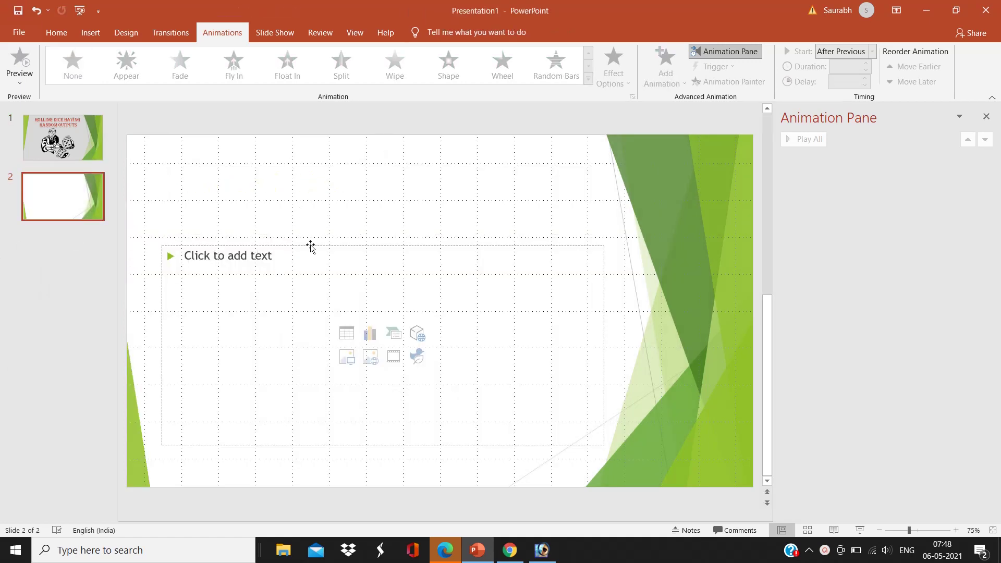
{"action": "left_click", "coordinate": [311, 247]}
{"action": "key", "text": "Delete"}
Step: Draw a green oval circle on the left of the blank slide
{"action": "left_click", "coordinate": [91, 32]}
{"action": "left_click", "coordinate": [95, 80]}
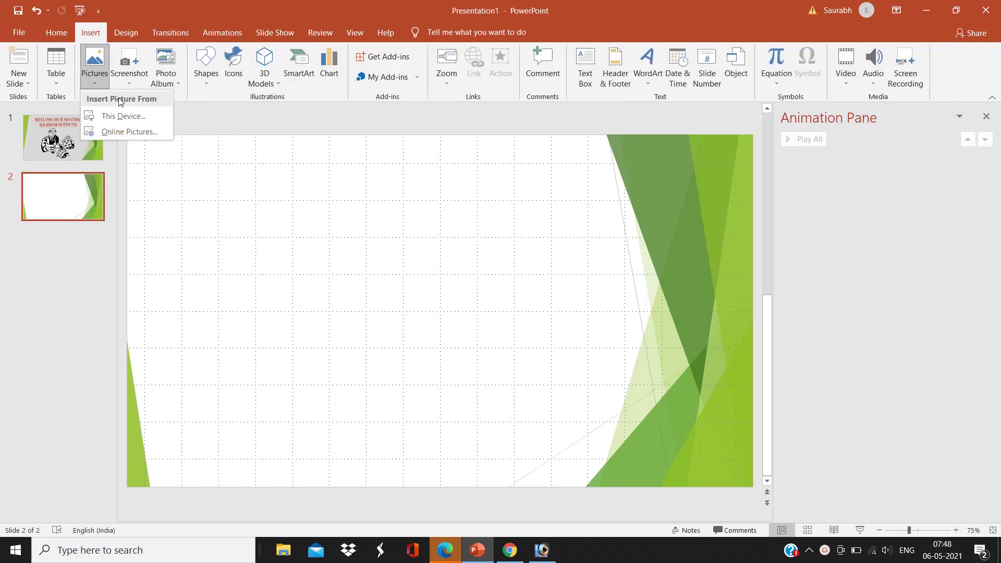
{"action": "left_click", "coordinate": [206, 73]}
{"action": "left_click", "coordinate": [252, 116]}
{"action": "left_click_drag", "start_coordinate": [182, 257], "coordinate": [519, 271]}
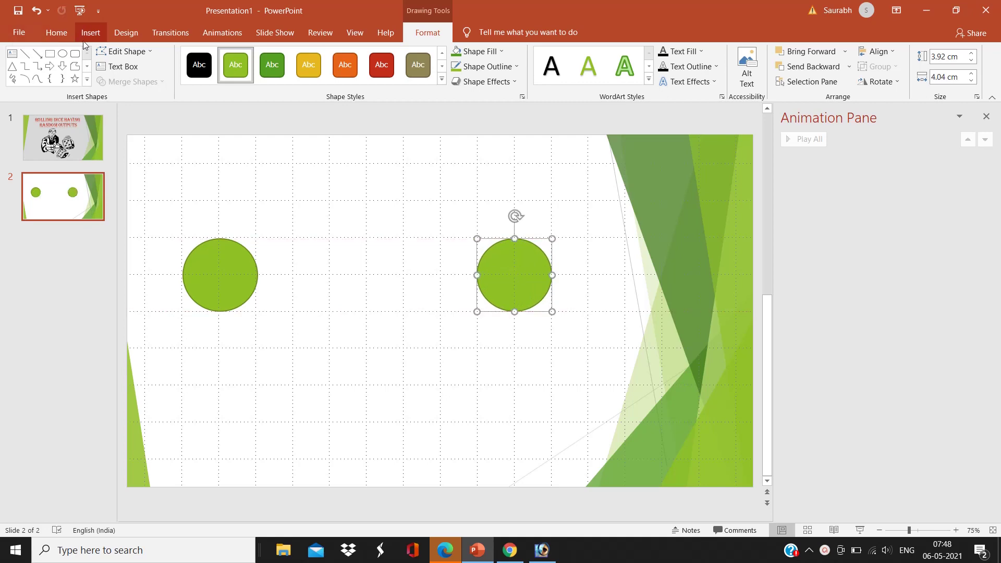
Step: Draw a vertical line down through the left circle and set its width to 0
{"action": "left_click", "coordinate": [91, 32]}
{"action": "left_click", "coordinate": [205, 68]}
{"action": "left_click", "coordinate": [232, 113]}
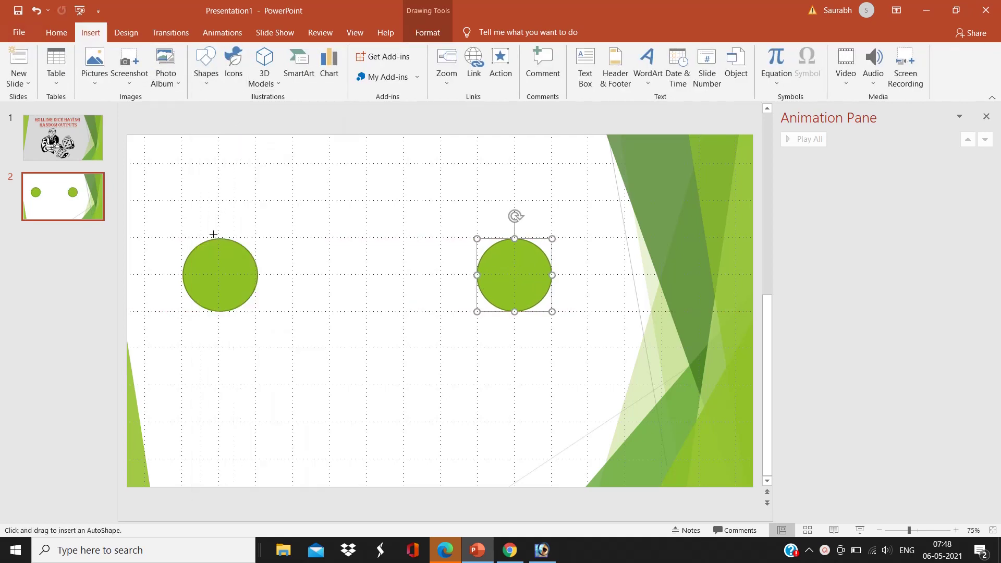
{"action": "mouse_move", "coordinate": [220, 240]}
{"action": "left_mouse_down"}
{"action": "mouse_move", "coordinate": [221, 333]}
{"action": "mouse_move", "coordinate": [216, 315]}
{"action": "left_mouse_up"}
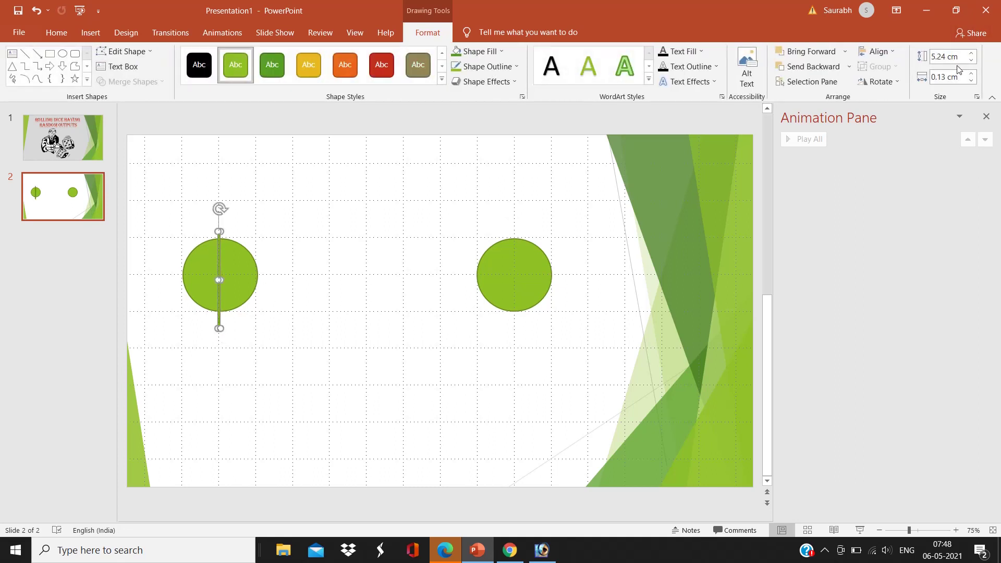
{"action": "left_click", "coordinate": [956, 76]}
{"action": "type", "text": "0.01"}
{"action": "left_click", "coordinate": [288, 346]}
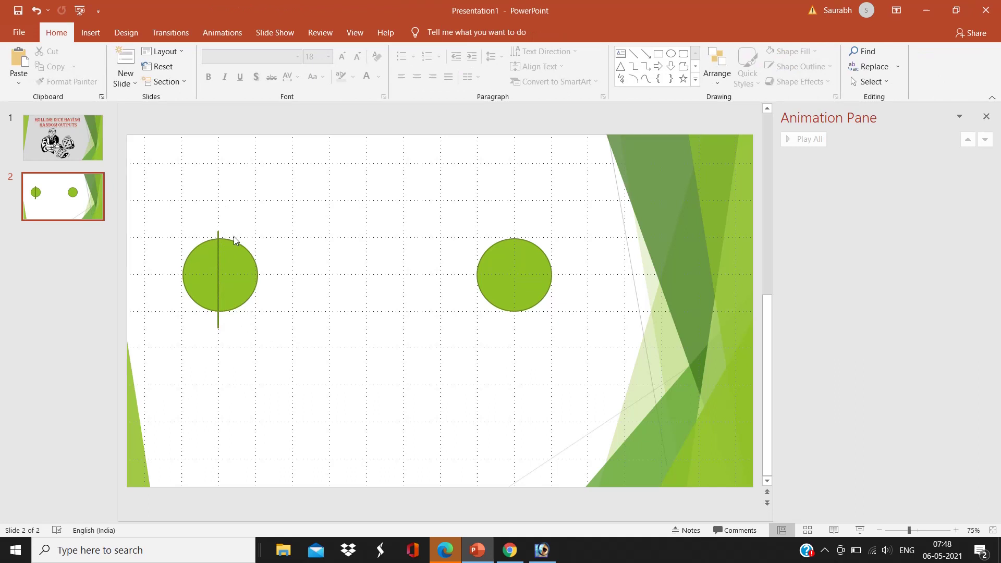
Step: Duplicate the vertical line and align the copy over the original
{"action": "left_click", "coordinate": [218, 233]}
{"action": "double_click", "coordinate": [218, 233]}
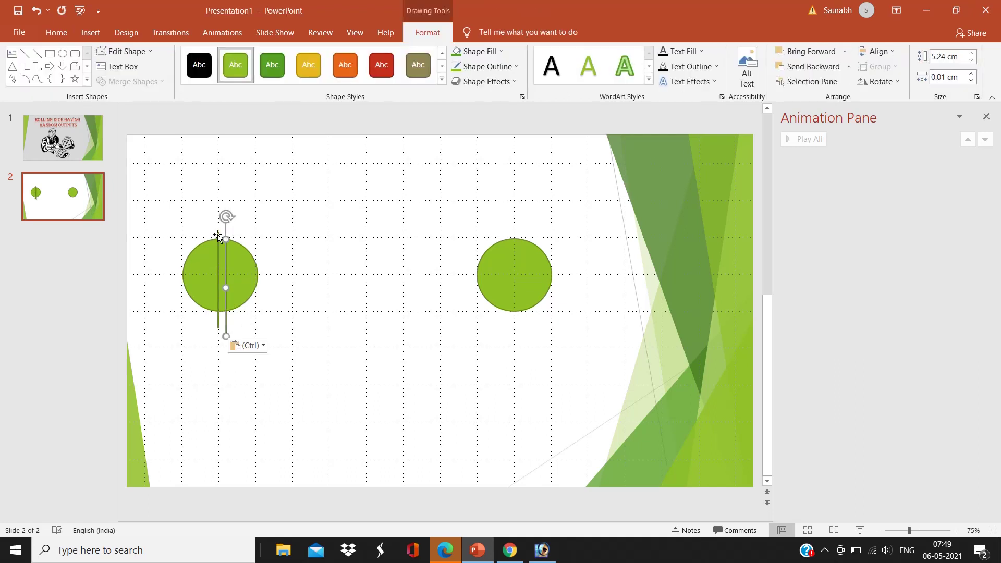
{"action": "left_click_drag", "start_coordinate": [222, 330], "coordinate": [219, 317]}
{"action": "left_click", "coordinate": [880, 81]}
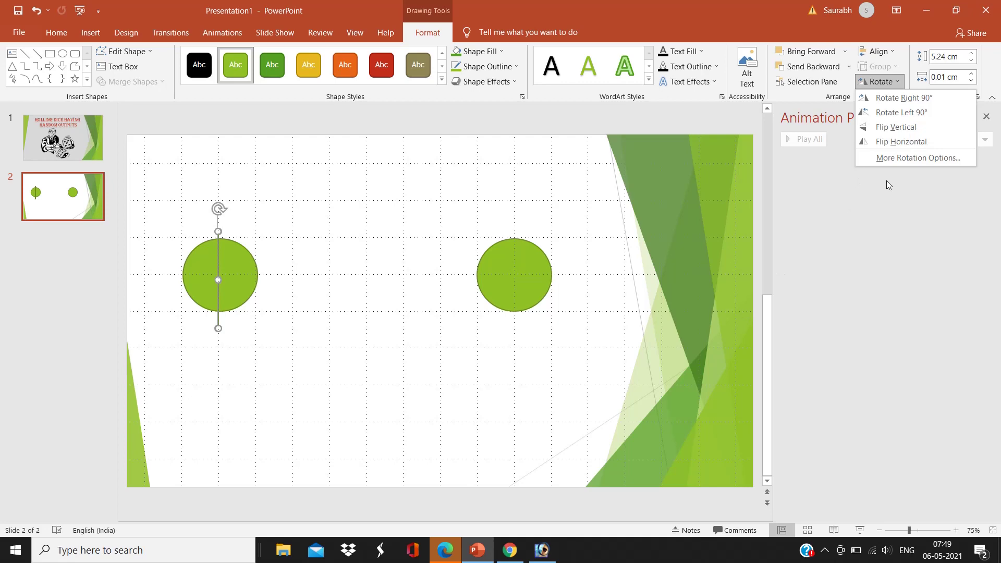
Step: Rotate the copied line to 32° and realign the left circle under the crossing lines
{"action": "left_click", "coordinate": [924, 157]}
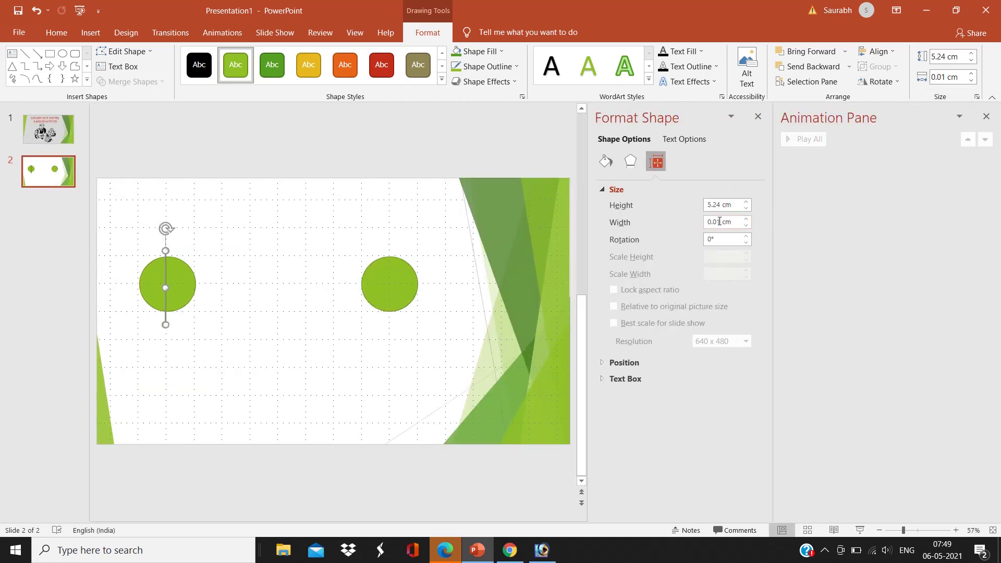
{"action": "left_click", "coordinate": [986, 116]}
{"action": "left_click", "coordinate": [953, 239]}
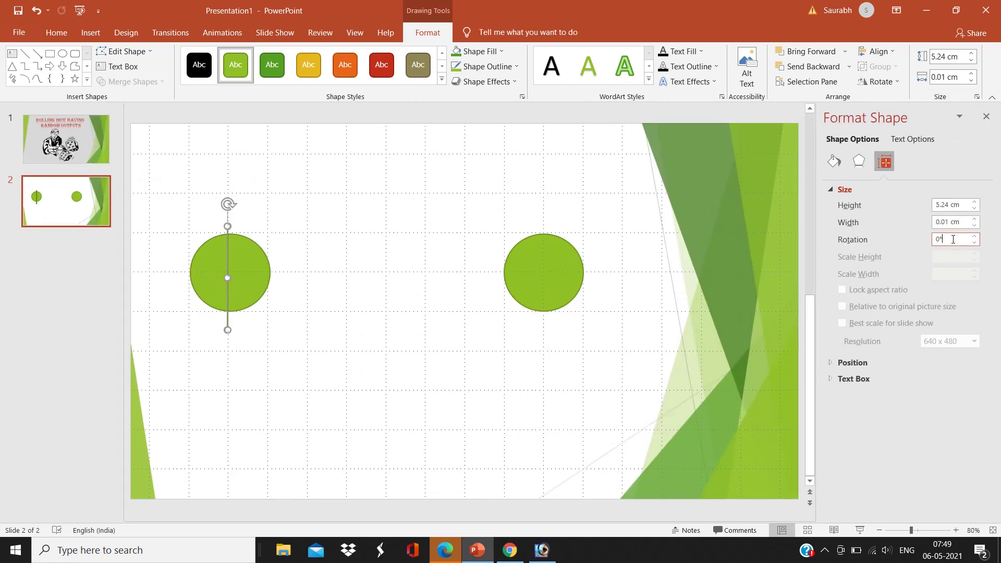
{"action": "double_click", "coordinate": [953, 239]}
{"action": "type", "text": "32"}
{"action": "left_click", "coordinate": [315, 376]}
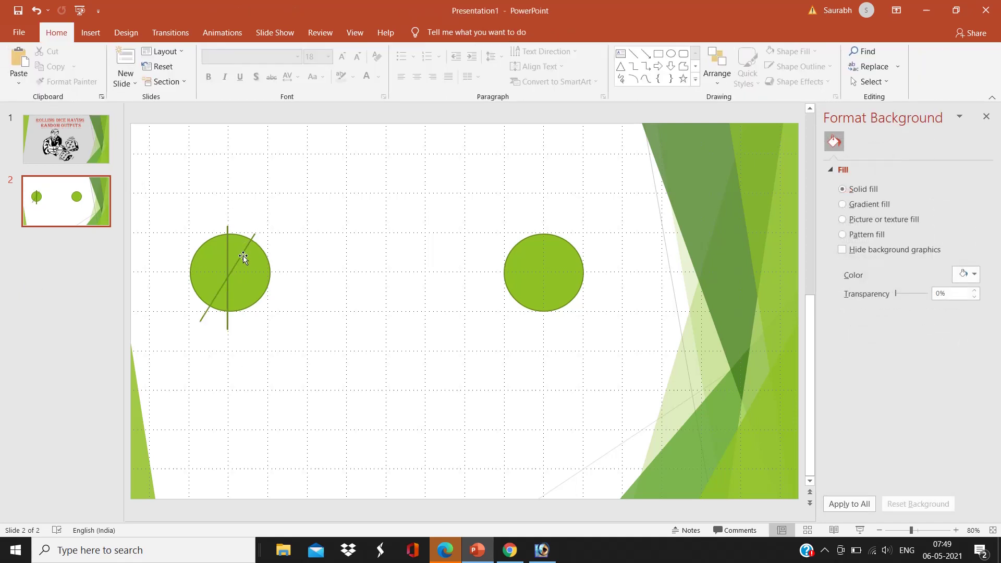
{"action": "left_click_drag", "start_coordinate": [244, 257], "coordinate": [251, 238]}
Step: Select the left circle with both lines and fragment it into pieces with Merge Shapes
{"action": "left_click", "coordinate": [290, 290]}
{"action": "left_click_drag", "start_coordinate": [191, 202], "coordinate": [281, 421]}
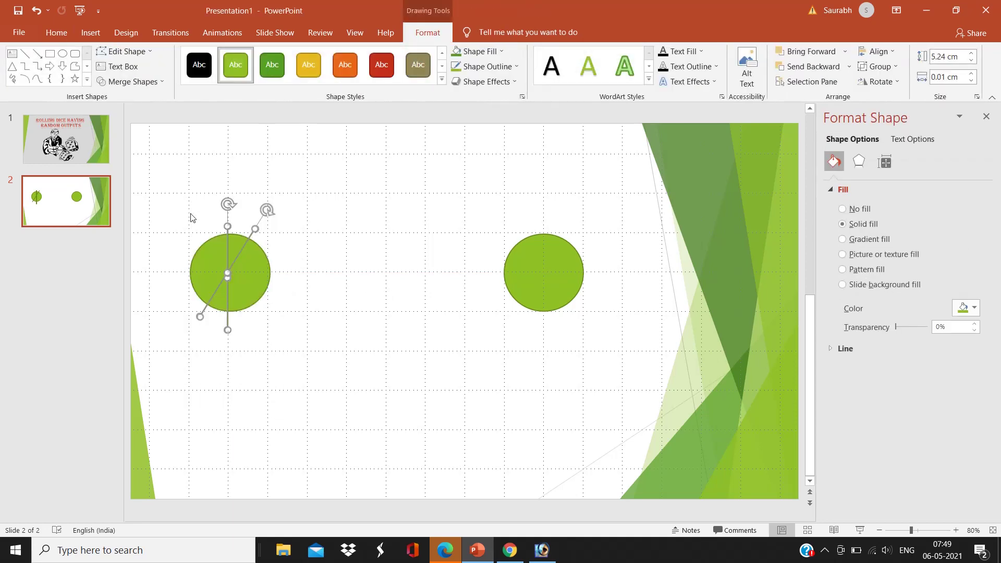
{"action": "mouse_move", "coordinate": [188, 209]}
{"action": "left_mouse_down"}
{"action": "mouse_move", "coordinate": [357, 411]}
{"action": "mouse_move", "coordinate": [354, 403]}
{"action": "left_mouse_up"}
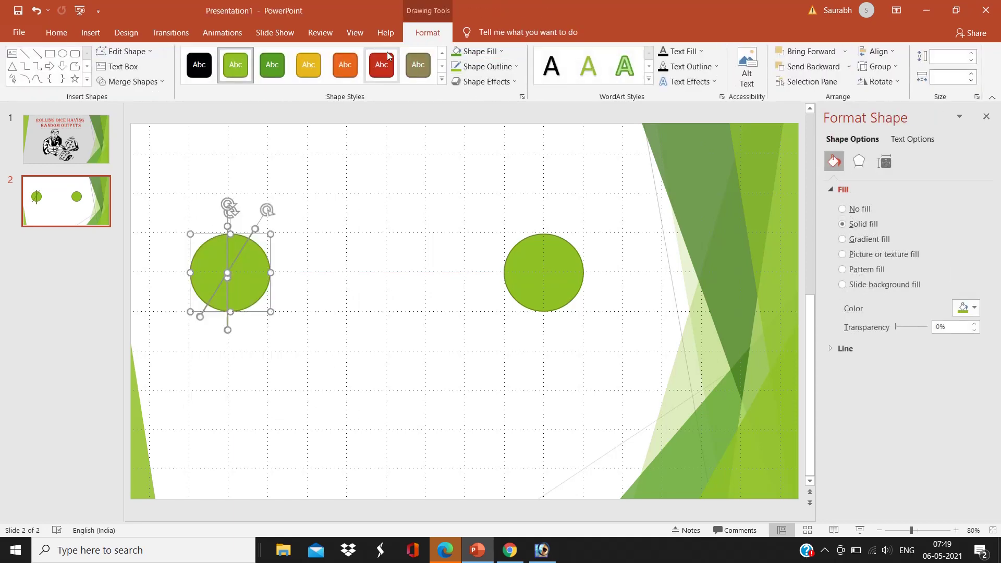
{"action": "left_click", "coordinate": [146, 84]}
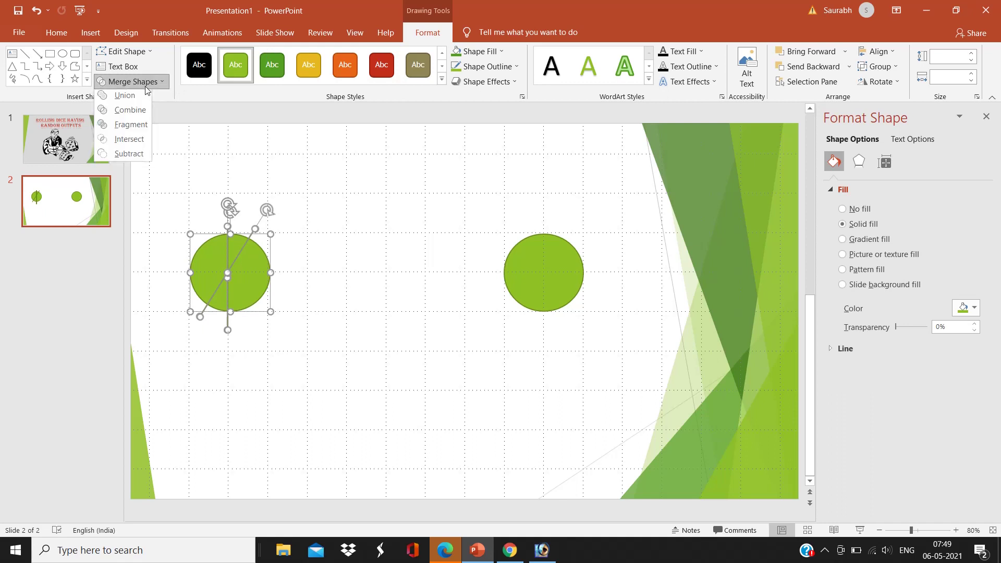
{"action": "left_click", "coordinate": [131, 127]}
{"action": "key", "text": "ctrl+z"}
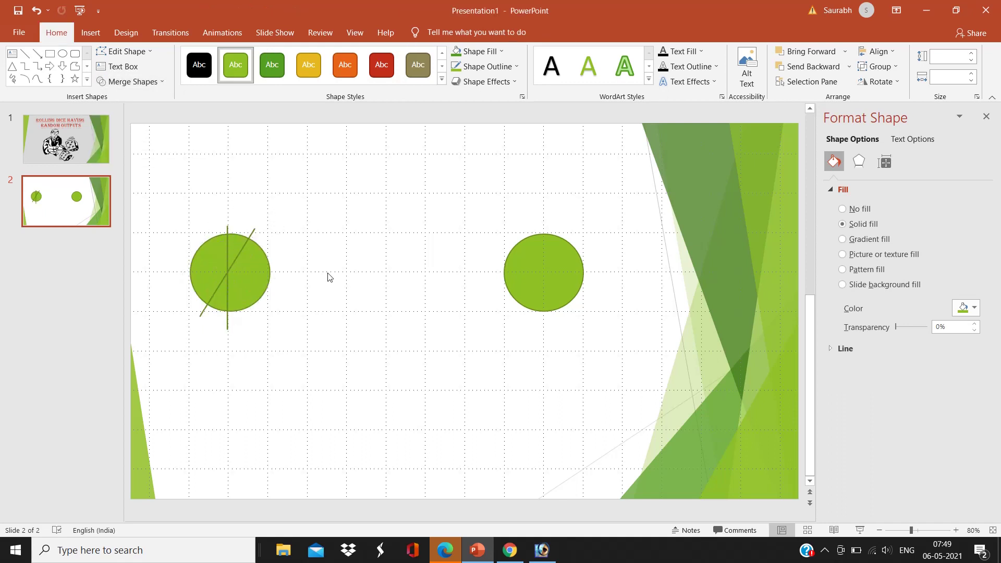
Step: Group the two opposite narrow wedges and drag them to the circle's right
{"action": "left_click", "coordinate": [235, 253]}
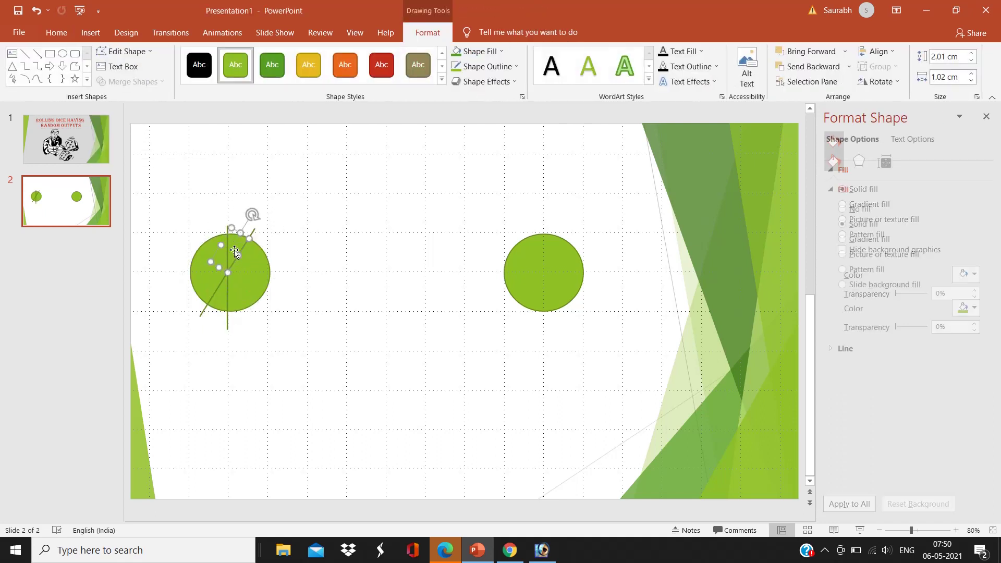
{"action": "right_click", "coordinate": [217, 300]}
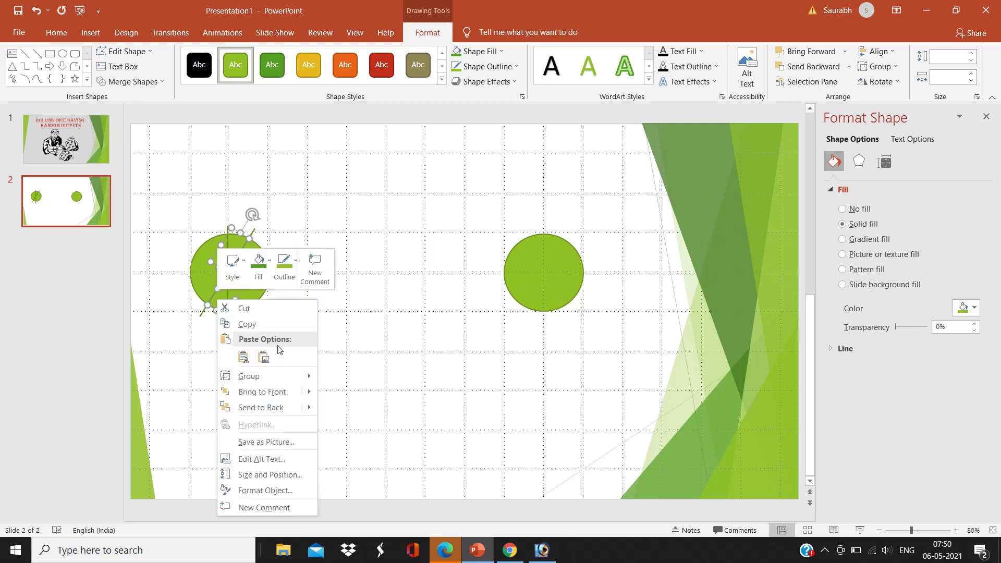
{"action": "mouse_move", "coordinate": [289, 376]}
{"action": "left_click", "coordinate": [348, 377]}
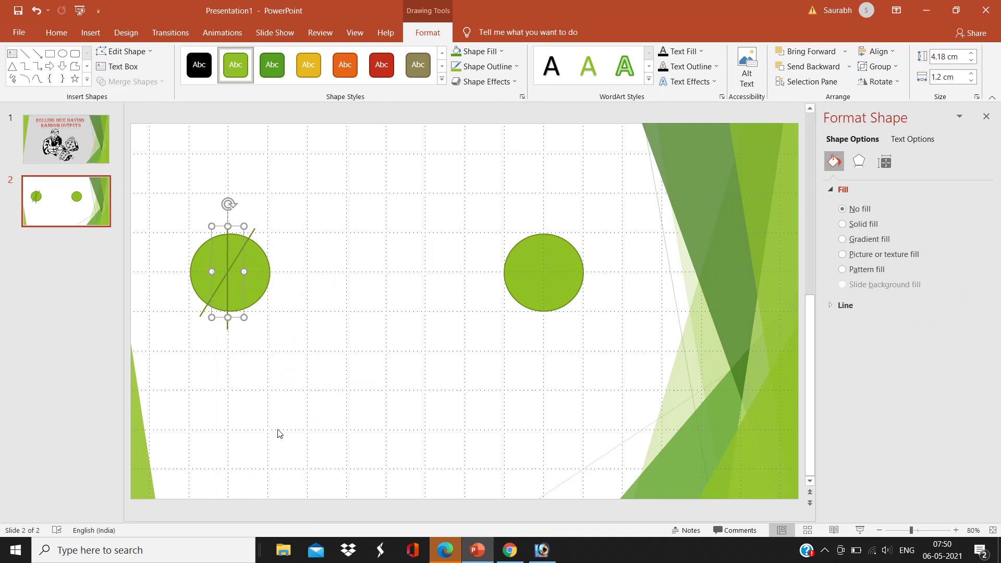
{"action": "left_click_drag", "start_coordinate": [239, 246], "coordinate": [315, 226]}
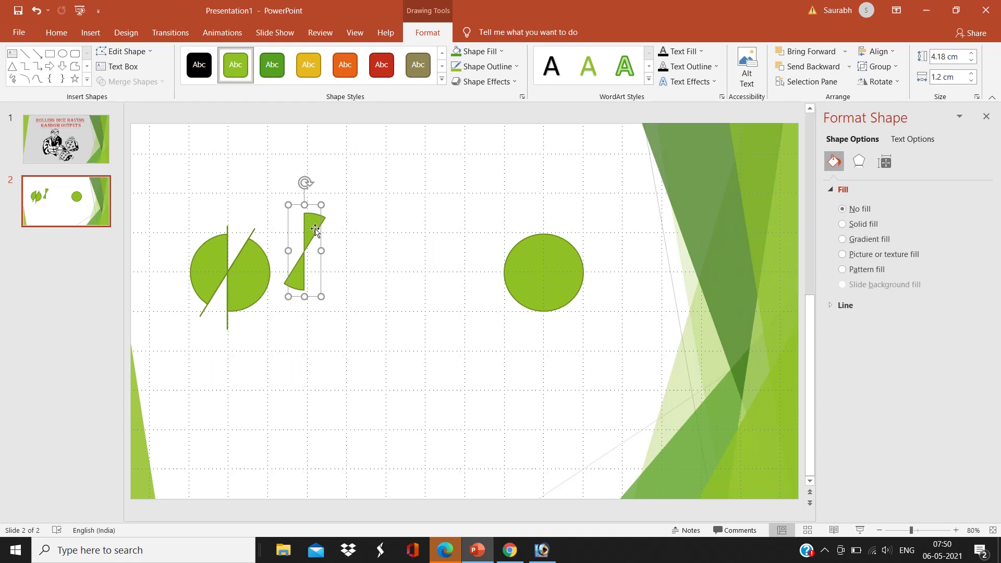
Step: Give the right circle a gradient fill and a 20 × 20 pt top bevel
{"action": "left_click", "coordinate": [521, 266]}
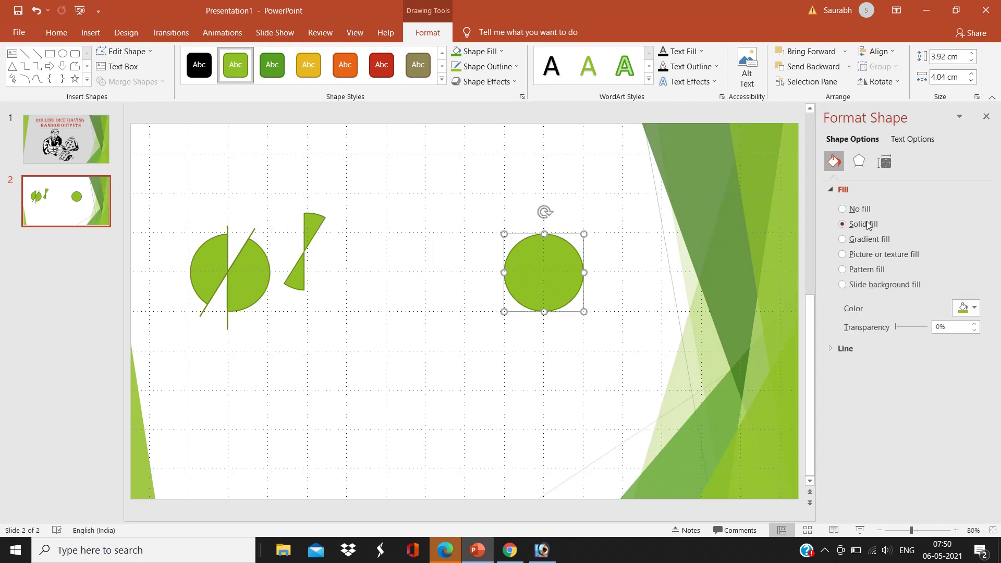
{"action": "left_click", "coordinate": [867, 238]}
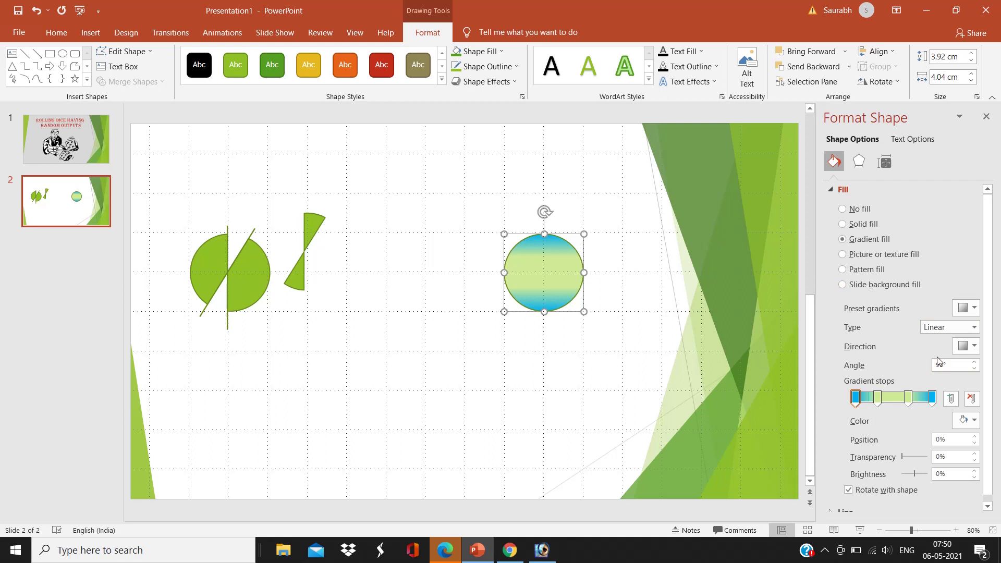
{"action": "left_click", "coordinate": [860, 164]}
{"action": "left_click", "coordinate": [916, 282]}
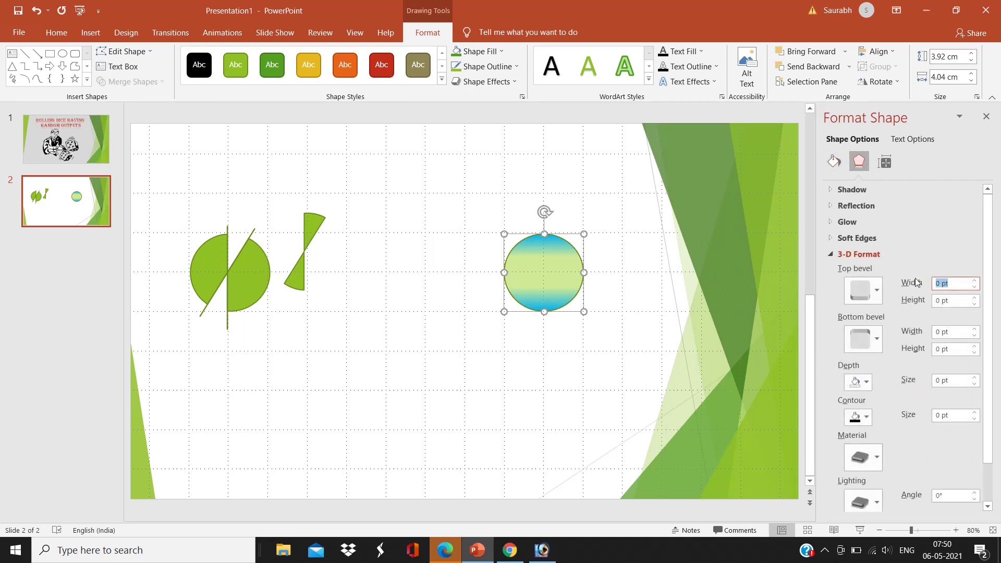
{"action": "type", "text": "20"}
{"action": "key", "text": "Tab"}
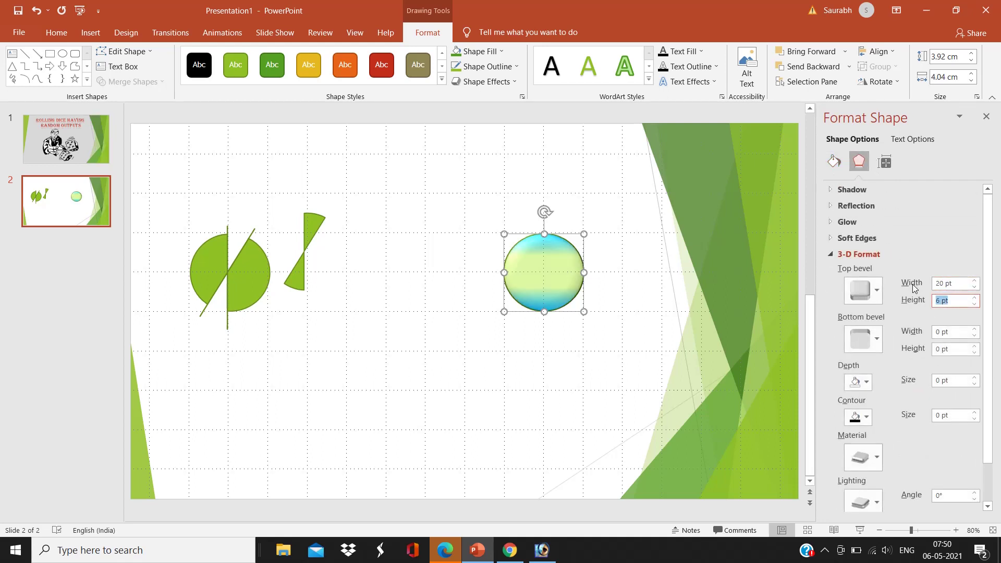
{"action": "type", "text": "20"}
{"action": "key", "text": "Tab"}
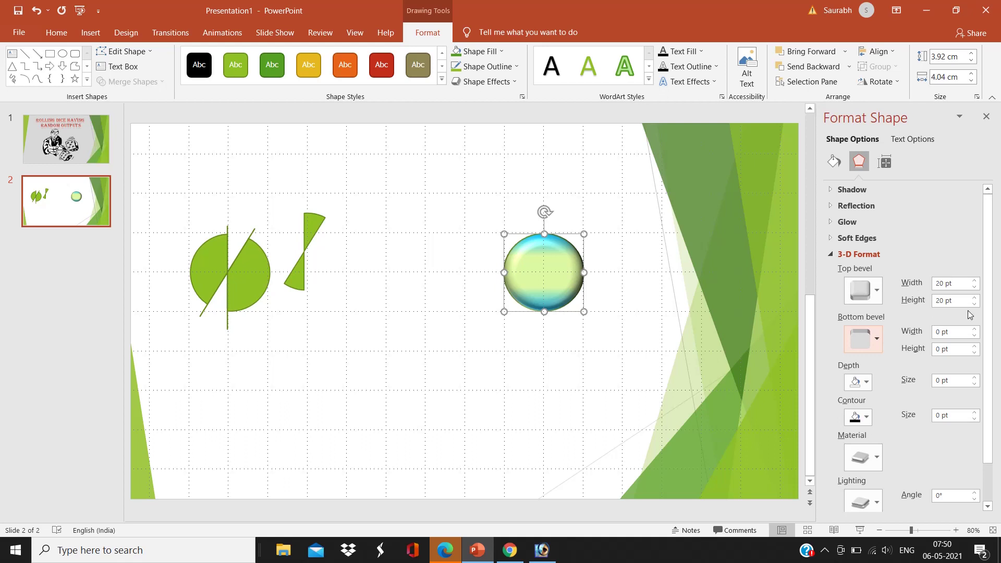
Step: Set the bottom bevel width and height to 20 pt
{"action": "left_click", "coordinate": [923, 335]}
{"action": "type", "text": "20"}
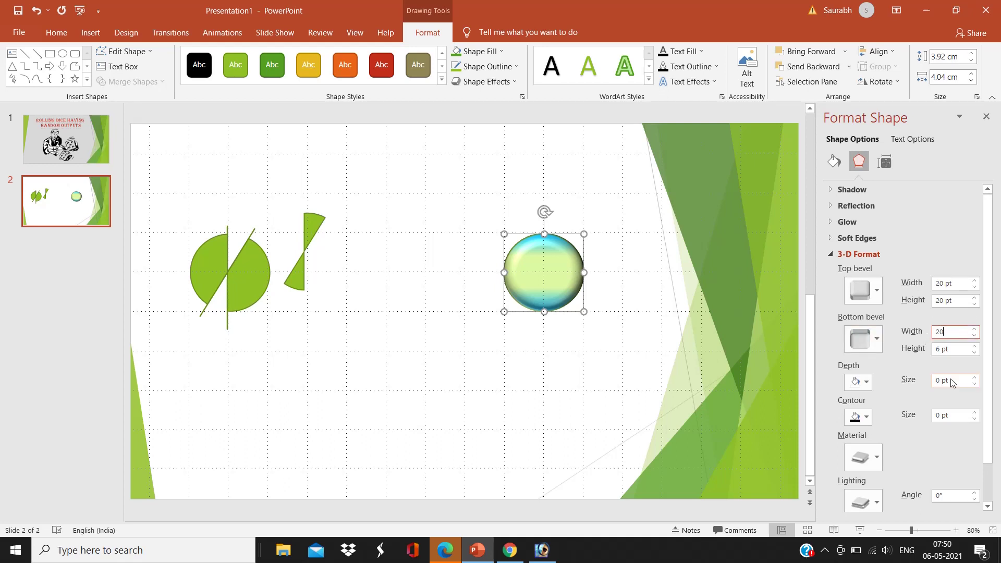
{"action": "double_click", "coordinate": [946, 350]}
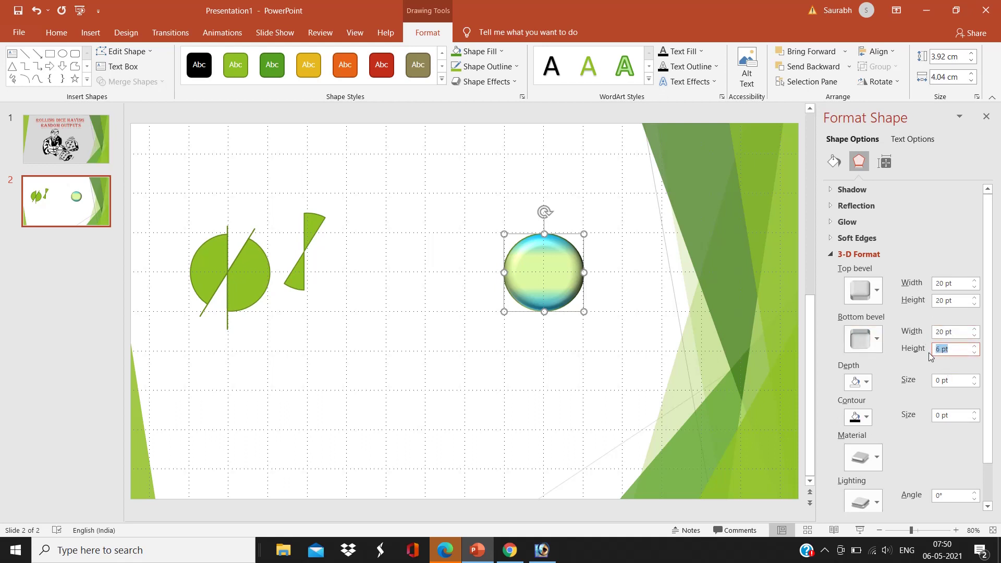
{"action": "type", "text": "20"}
{"action": "left_click", "coordinate": [928, 379]}
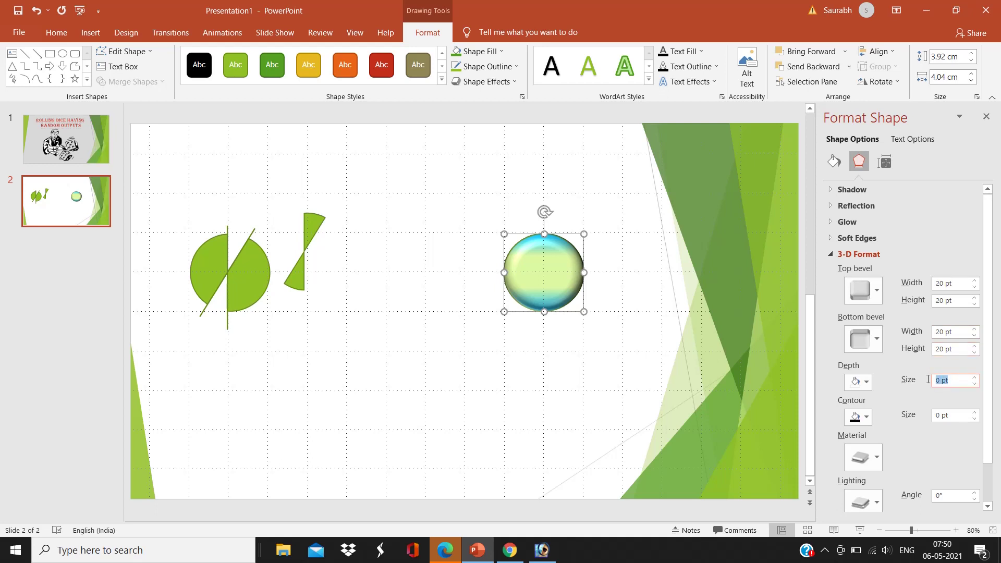
Step: Apply a 20 pt depth, then select the DICE word in a text box on the sphere
{"action": "type", "text": "20"}
{"action": "left_click", "coordinate": [744, 352]}
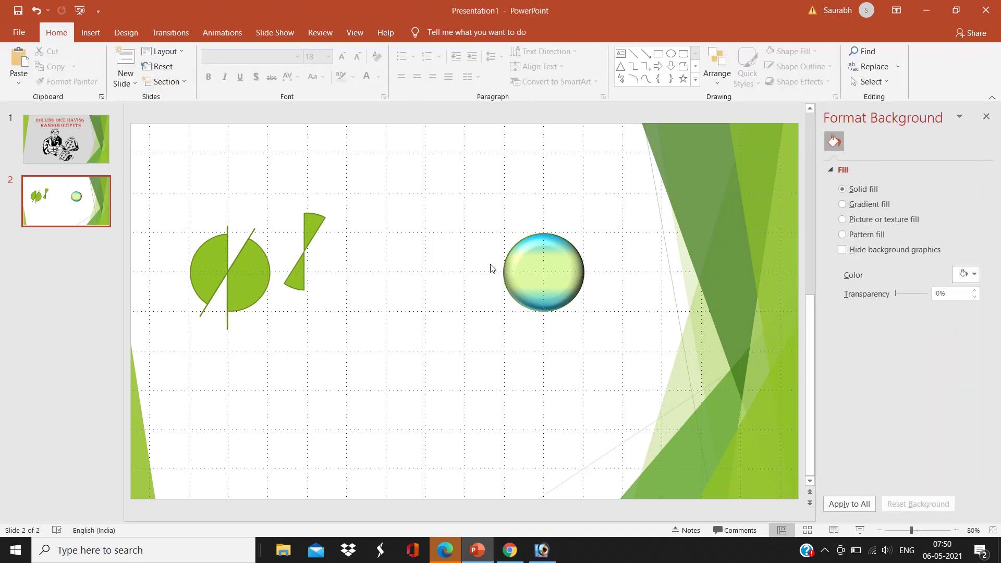
{"action": "left_click", "coordinate": [89, 33]}
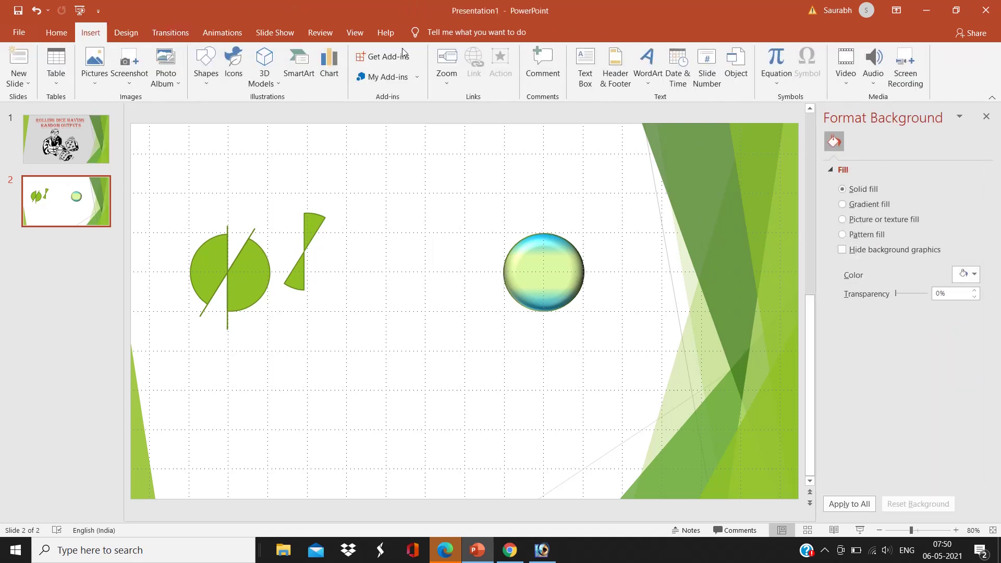
{"action": "left_click", "coordinate": [585, 65]}
{"action": "left_click", "coordinate": [538, 266]}
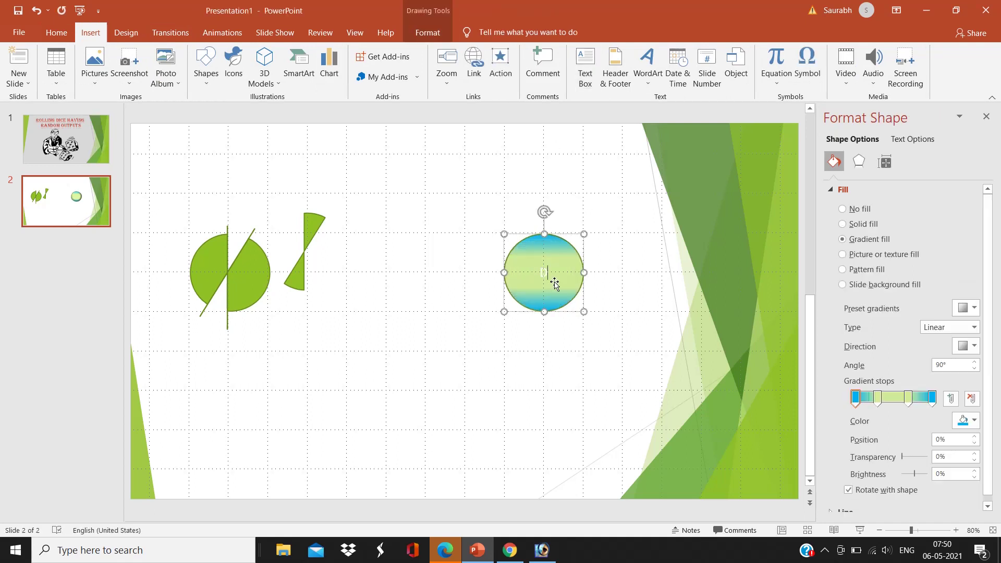
{"action": "double_click", "coordinate": [553, 274]}
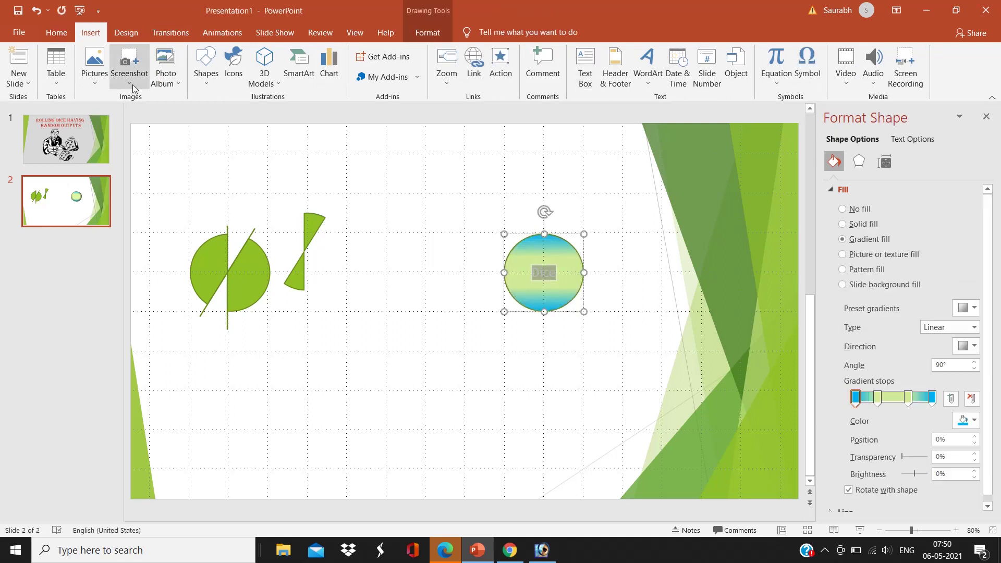
Step: Format DICE in Algerian 28 pt and move the green wedge group onto the sphere
{"action": "left_click", "coordinate": [56, 32]}
{"action": "left_click", "coordinate": [297, 56]}
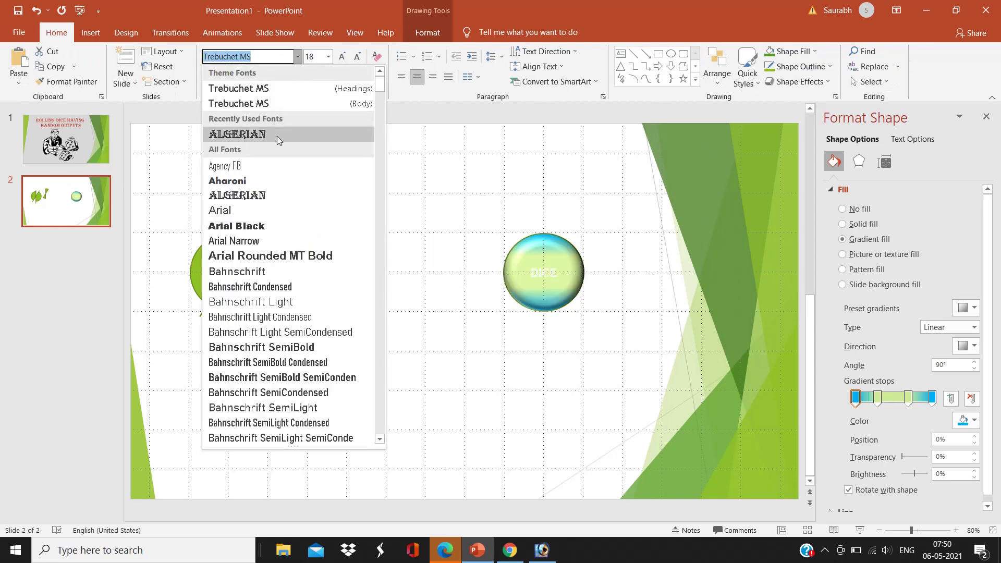
{"action": "left_click", "coordinate": [277, 137]}
{"action": "left_click", "coordinate": [328, 57]}
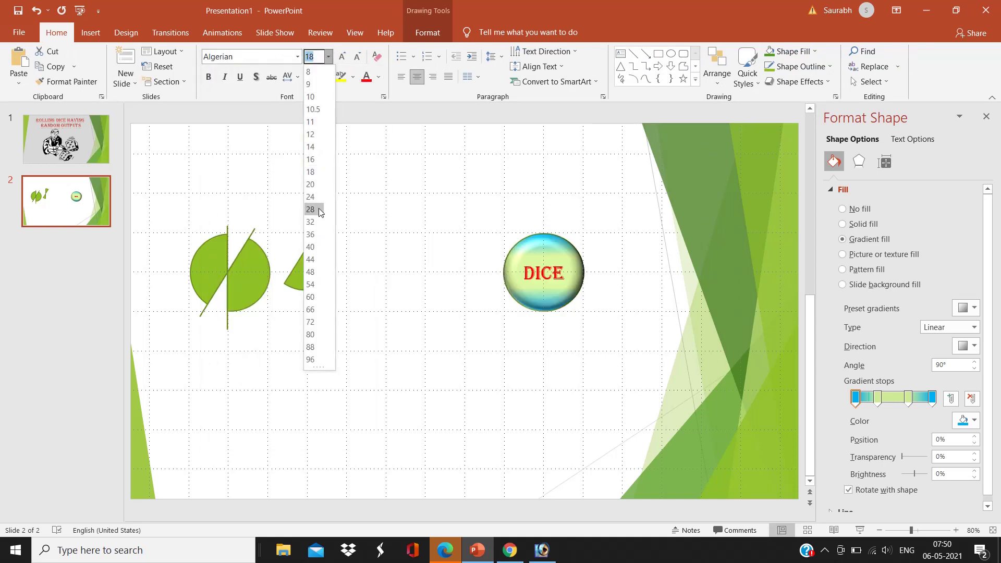
{"action": "left_click", "coordinate": [319, 207]}
{"action": "left_click", "coordinate": [482, 289]}
{"action": "left_click_drag", "start_coordinate": [310, 231], "coordinate": [549, 250]}
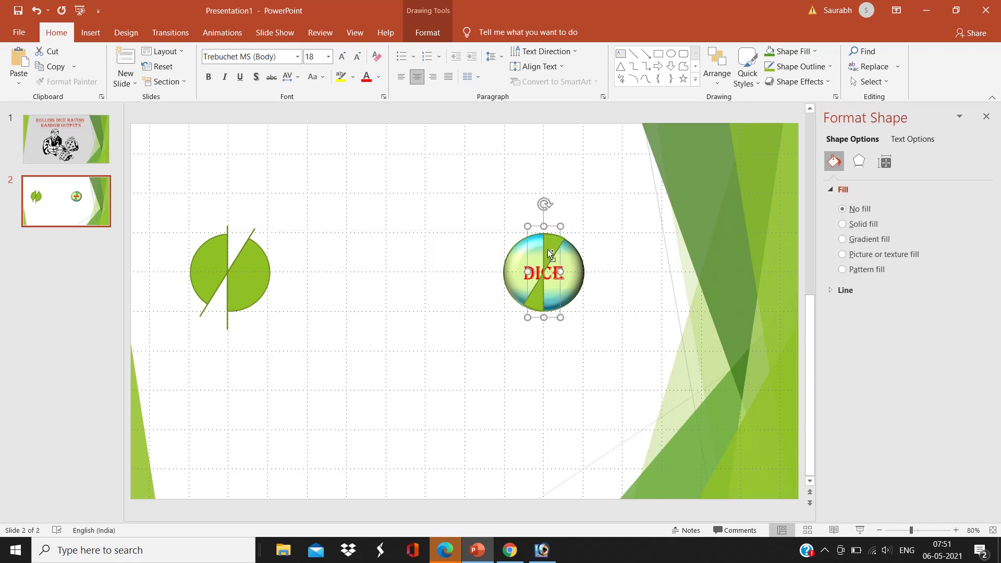
Step: Paste two rotated wedge copies onto the sphere and nudge them into alignment
{"action": "key", "text": "ctrl+c"}
{"action": "key", "text": "ctrl+v"}
{"action": "left_click_drag", "start_coordinate": [554, 212], "coordinate": [601, 234]}
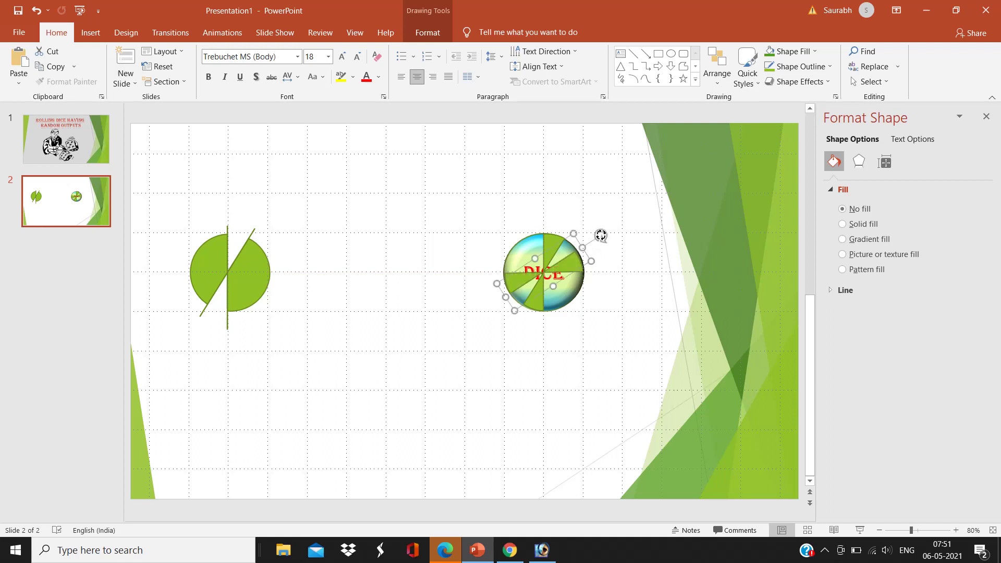
{"action": "key", "text": "ctrl+v"}
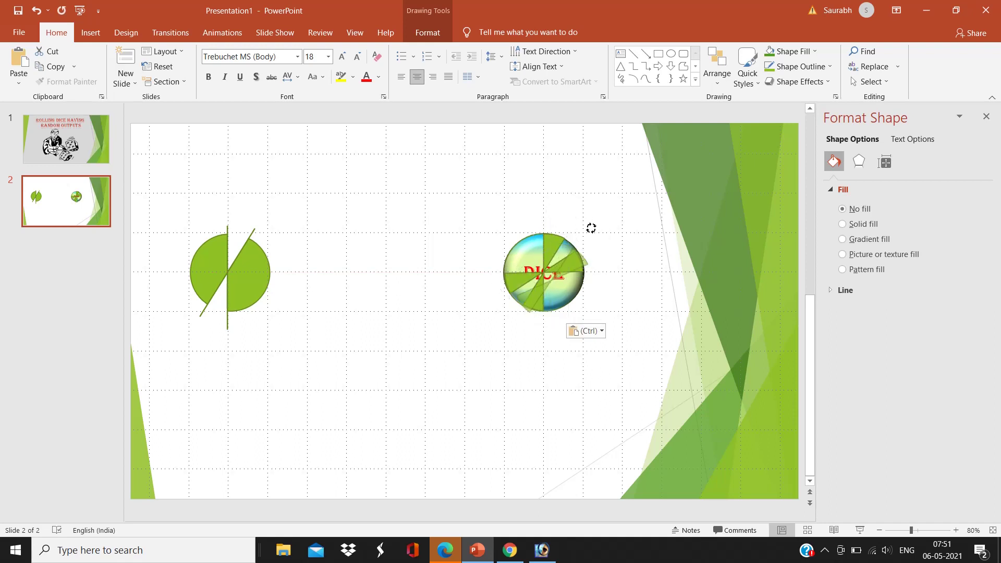
{"action": "left_click_drag", "start_coordinate": [591, 228], "coordinate": [581, 215]}
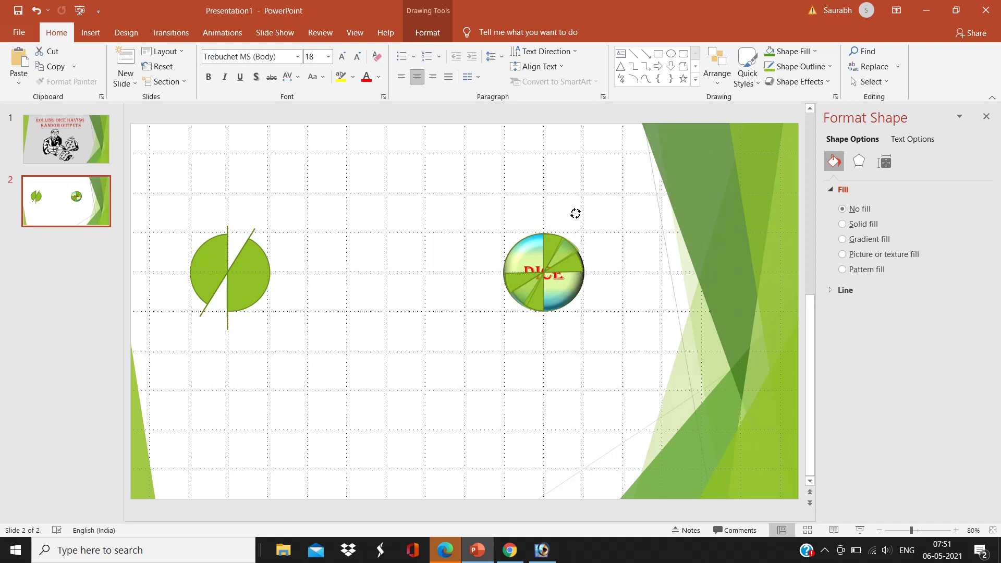
{"action": "mouse_move", "coordinate": [570, 243]}
{"action": "left_mouse_down"}
{"action": "mouse_move", "coordinate": [576, 230]}
{"action": "mouse_move", "coordinate": [568, 253]}
{"action": "left_mouse_up"}
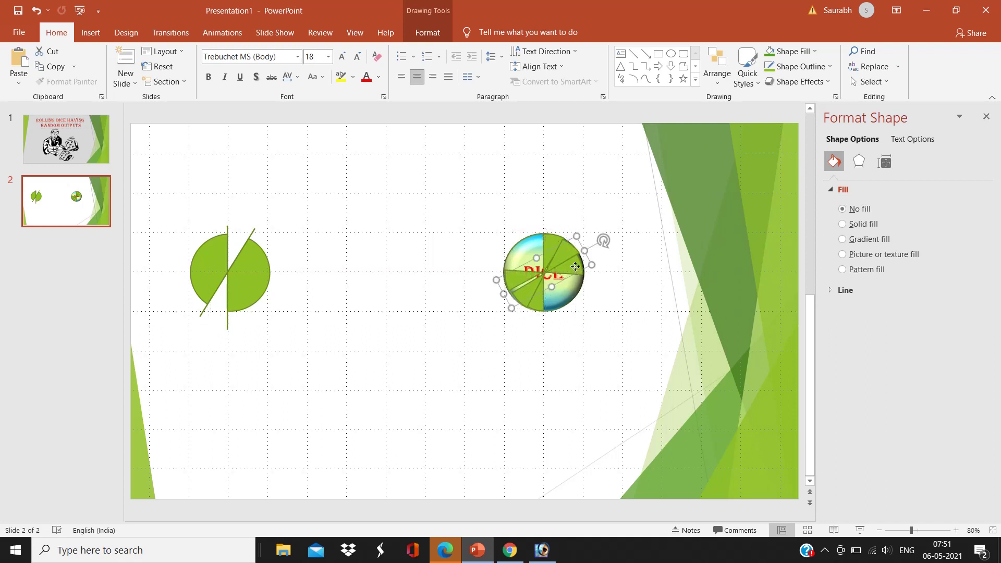
{"action": "left_click_drag", "start_coordinate": [575, 266], "coordinate": [600, 235]}
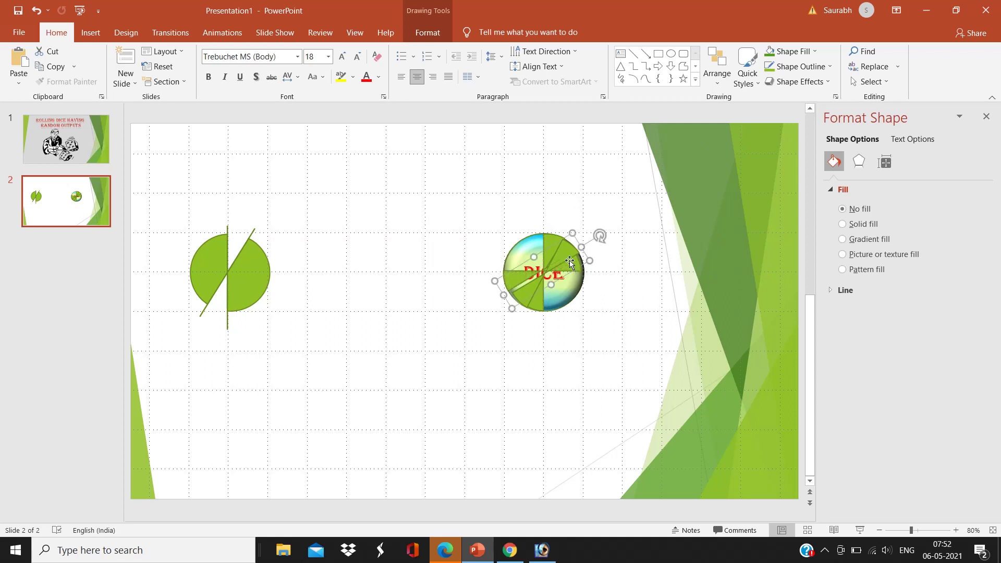
{"action": "left_click", "coordinate": [599, 282]}
{"action": "left_click", "coordinate": [576, 256]}
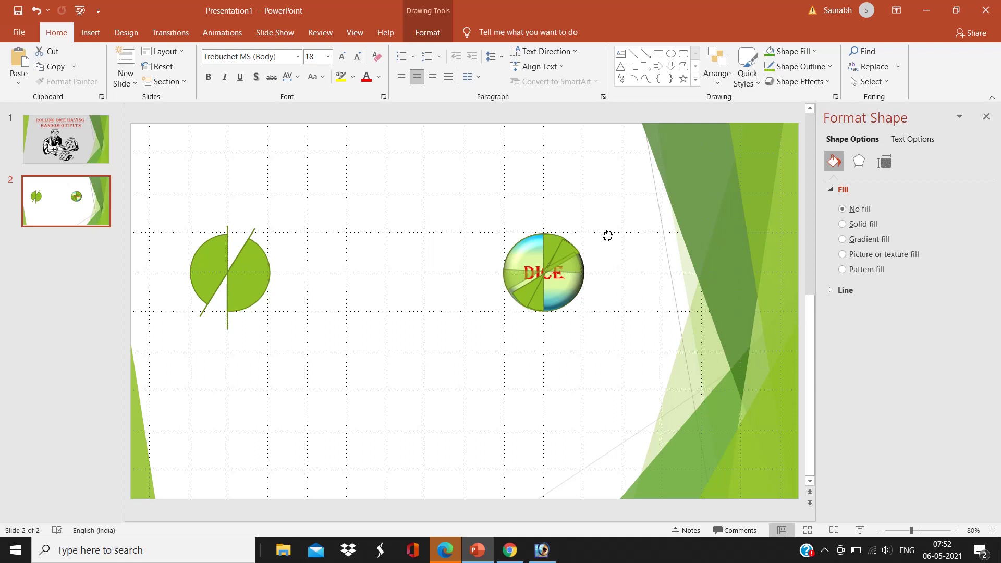
{"action": "left_click", "coordinate": [587, 272]}
{"action": "left_click_drag", "start_coordinate": [576, 264], "coordinate": [570, 264]}
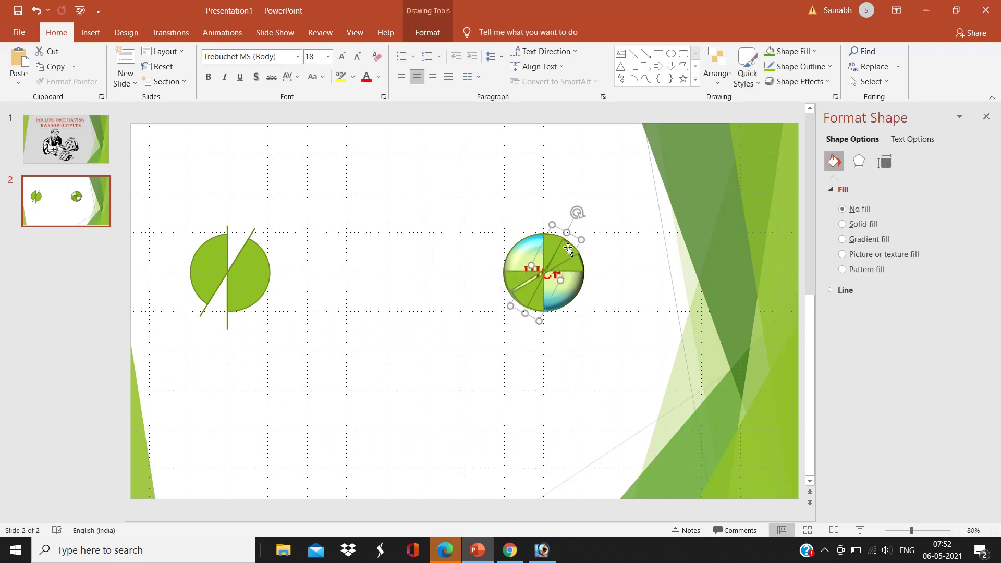
{"action": "left_click_drag", "start_coordinate": [577, 212], "coordinate": [578, 212]}
{"action": "left_click_drag", "start_coordinate": [569, 259], "coordinate": [564, 255]}
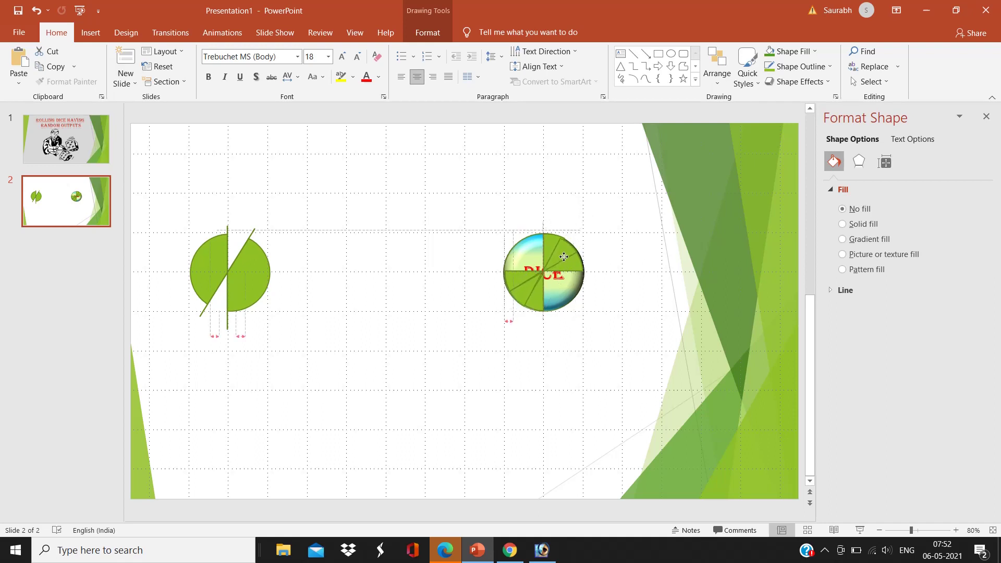
{"action": "left_click", "coordinate": [575, 308]}
Step: Paste three more wedge copies, rotating each to fill the remaining gaps
{"action": "key", "text": "ctrl+v"}
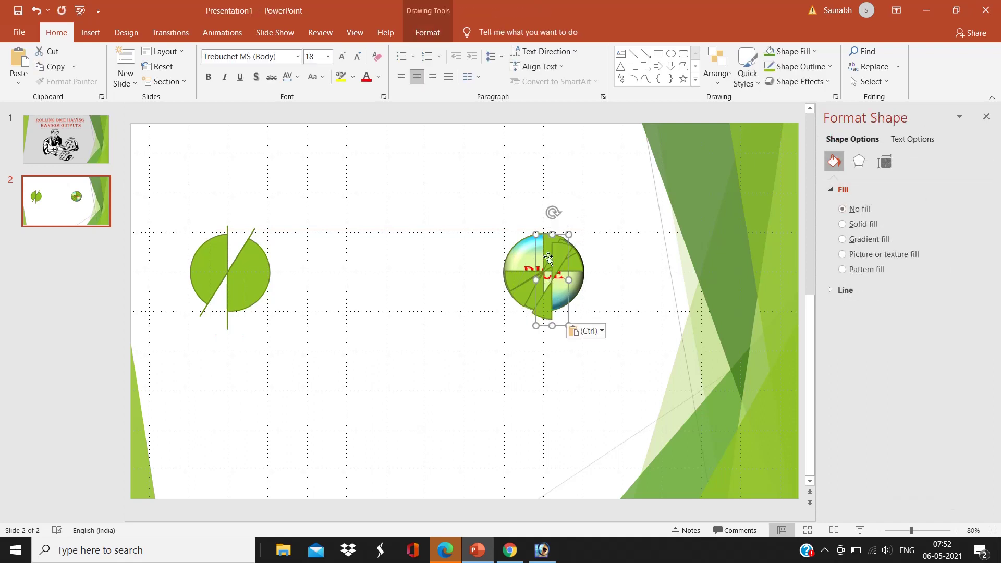
{"action": "left_click_drag", "start_coordinate": [551, 210], "coordinate": [522, 215]}
{"action": "left_click_drag", "start_coordinate": [541, 261], "coordinate": [536, 257]}
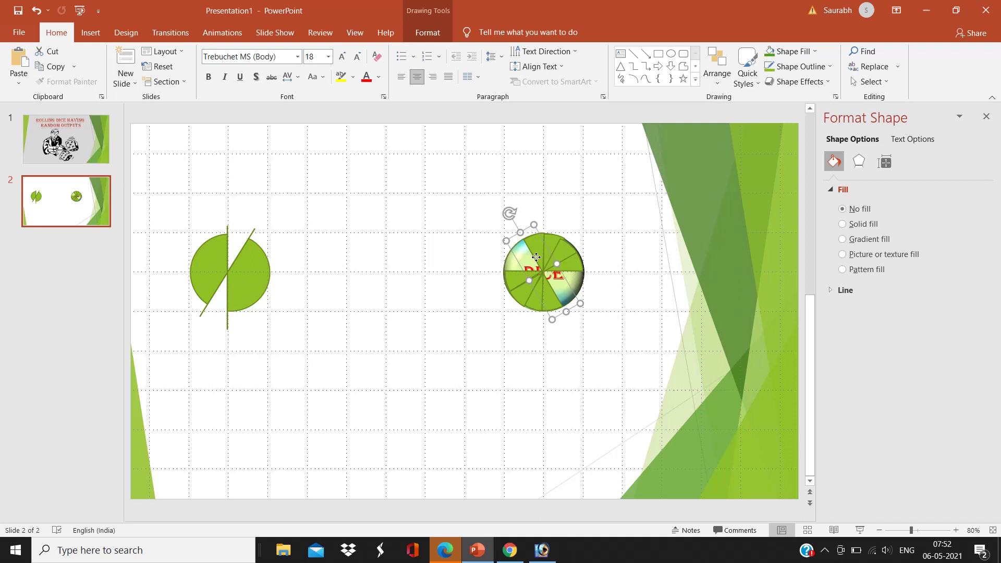
{"action": "key", "text": "ctrl+v"}
{"action": "left_click_drag", "start_coordinate": [608, 296], "coordinate": [612, 268]}
{"action": "key", "text": "ctrl+v"}
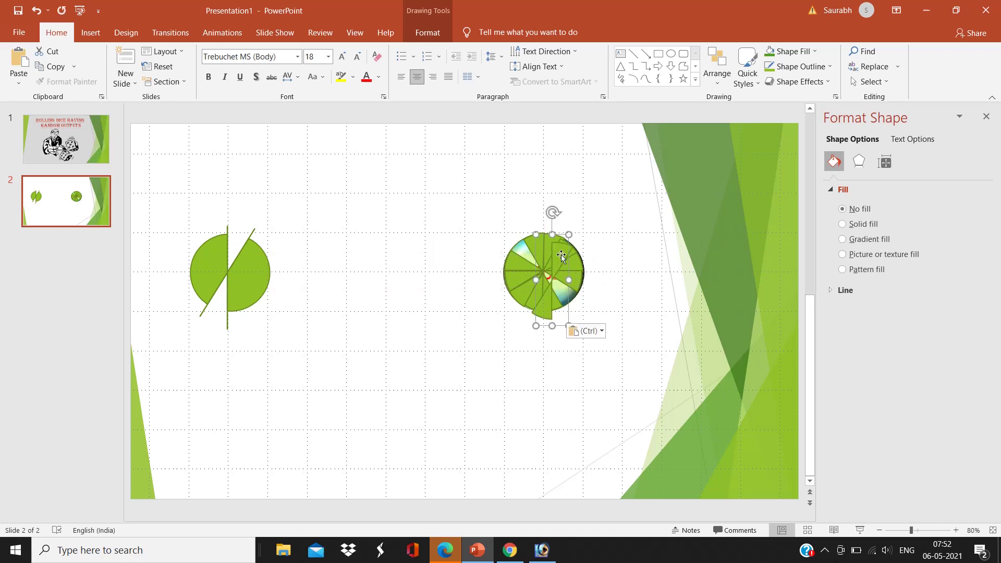
{"action": "left_click_drag", "start_coordinate": [550, 213], "coordinate": [485, 240]}
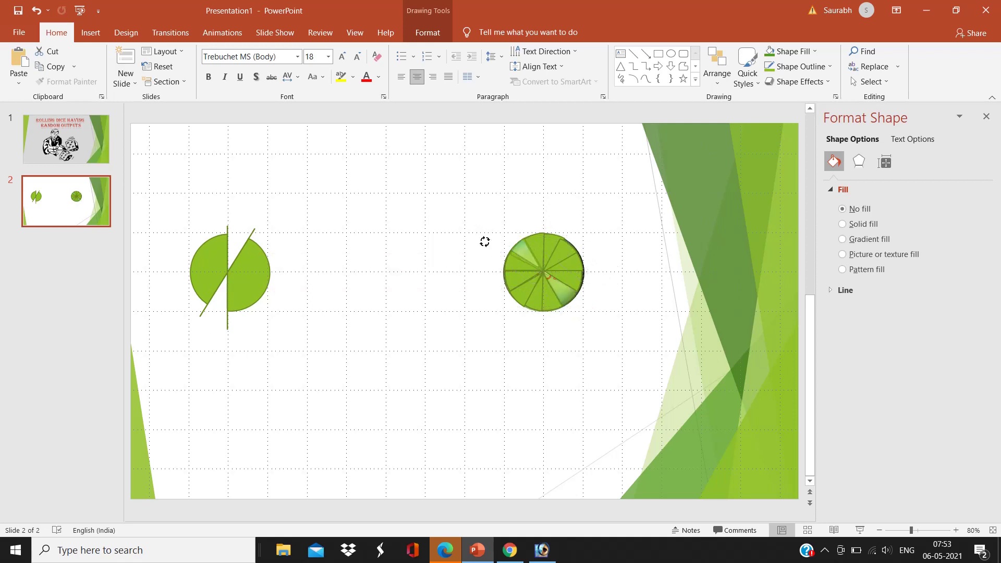
{"action": "left_click_drag", "start_coordinate": [485, 241], "coordinate": [484, 240]}
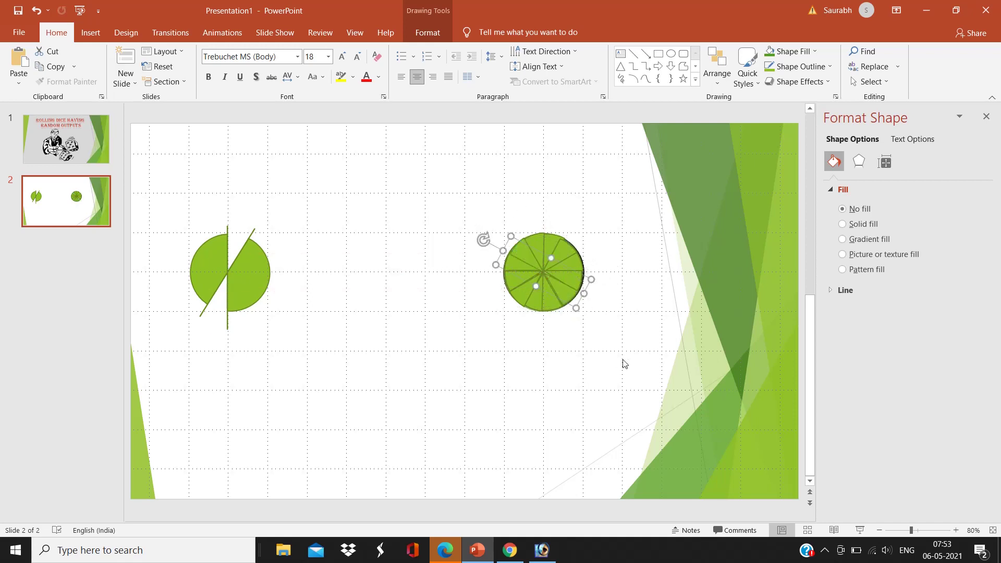
Step: Delete the split green circle on the left
{"action": "left_click", "coordinate": [590, 349]}
{"action": "left_click", "coordinate": [289, 245]}
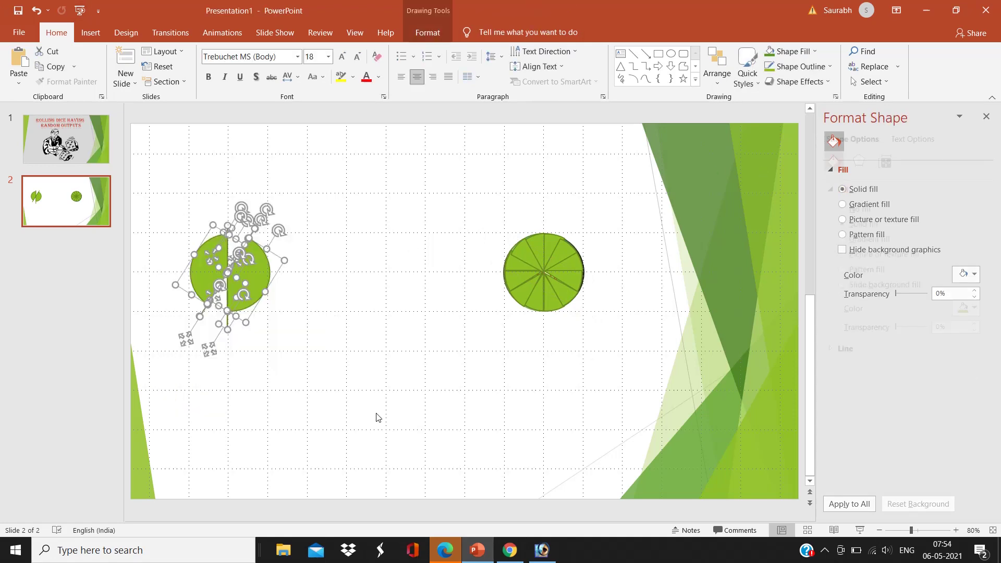
{"action": "key", "text": "Delete"}
Step: Insert the six pictures dice1 through dice6 onto the slide
{"action": "left_click", "coordinate": [90, 32]}
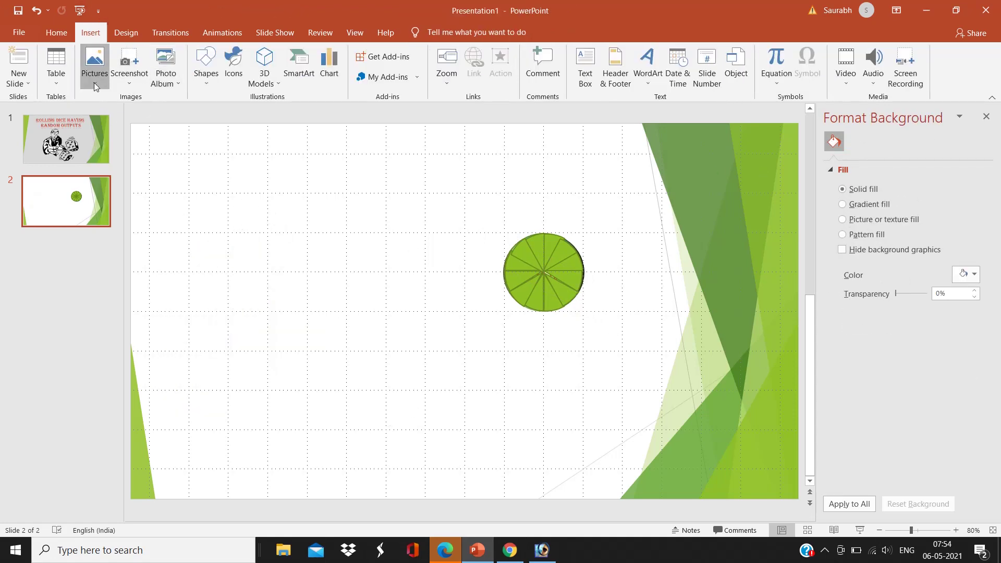
{"action": "left_click", "coordinate": [95, 63]}
{"action": "left_click", "coordinate": [295, 202]}
{"action": "left_click", "coordinate": [365, 183], "text": "ctrl"}
{"action": "left_click", "coordinate": [438, 182], "text": "ctrl"}
{"action": "left_click", "coordinate": [511, 183], "text": "ctrl"}
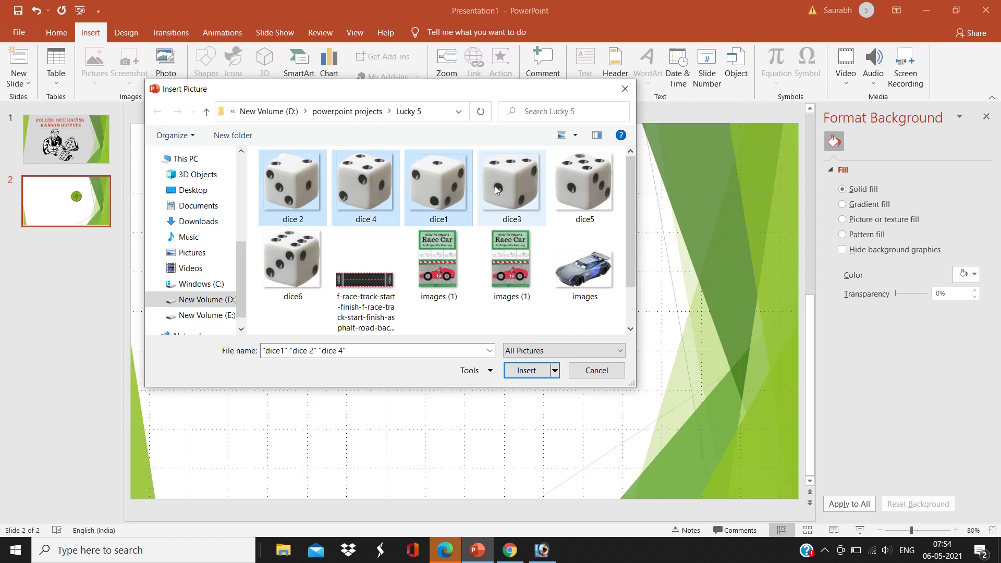
{"action": "left_click", "coordinate": [584, 183], "text": "ctrl"}
{"action": "left_click", "coordinate": [292, 260], "text": "ctrl"}
{"action": "left_click", "coordinate": [525, 368]}
Step: Spread the dice pictures into a top row, with one die out on the left
{"action": "left_click_drag", "start_coordinate": [525, 368], "coordinate": [523, 184]}
{"action": "left_click", "coordinate": [540, 375]}
{"action": "left_click_drag", "start_coordinate": [485, 353], "coordinate": [329, 180]}
{"action": "left_click_drag", "start_coordinate": [442, 349], "coordinate": [235, 189]}
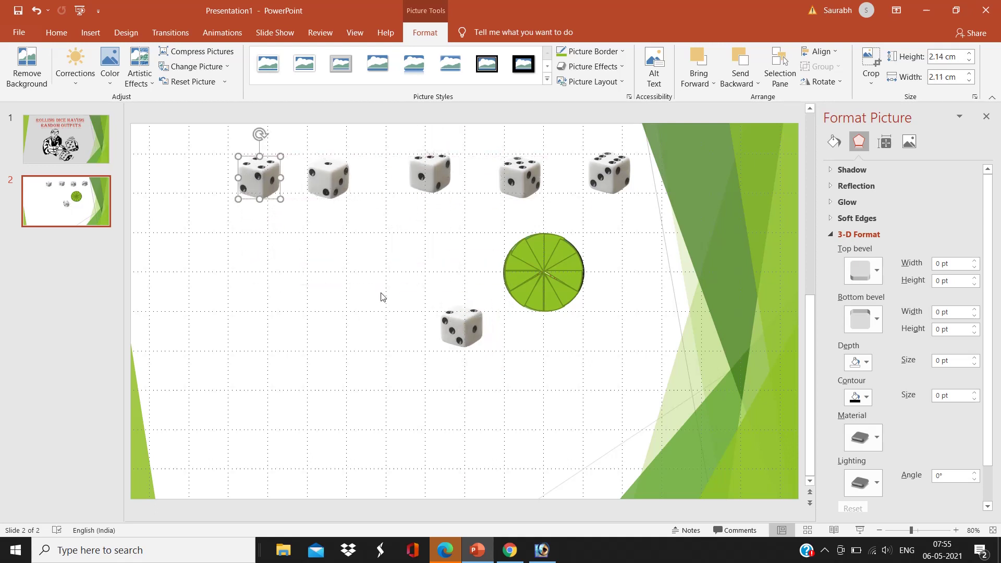
{"action": "left_click_drag", "start_coordinate": [459, 334], "coordinate": [233, 271]}
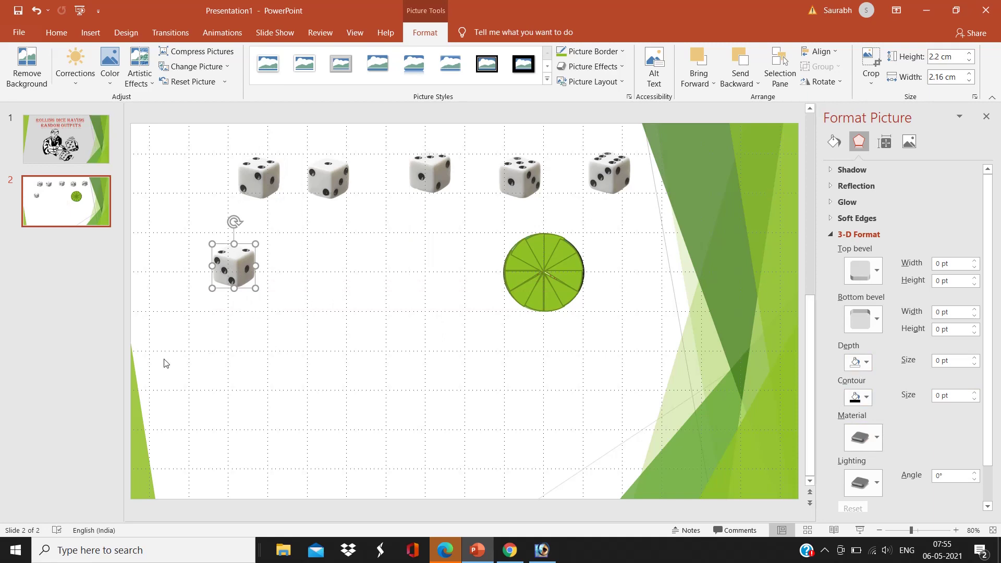
Step: Select all six dice and give them the Appear entrance animation
{"action": "left_click", "coordinate": [288, 355]}
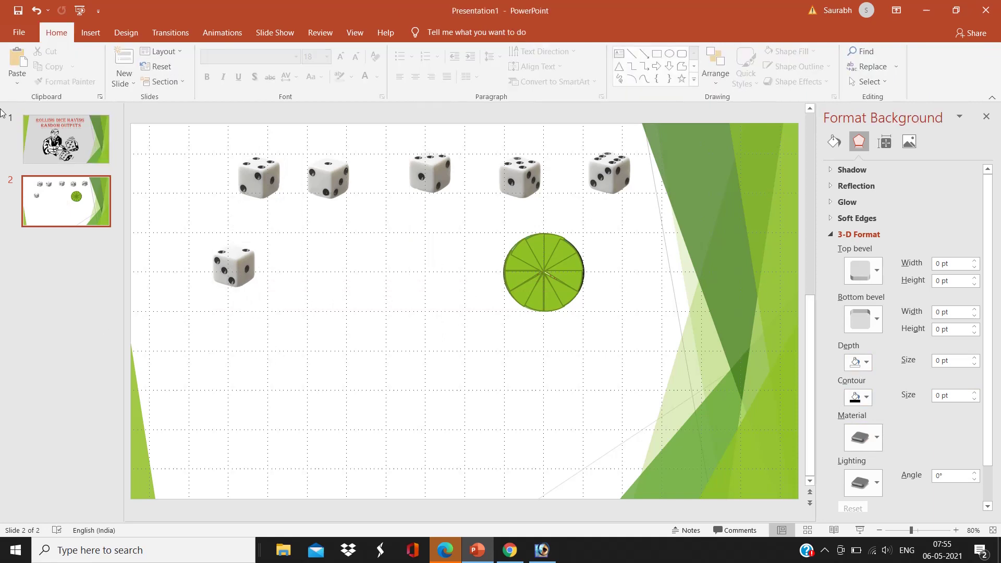
{"action": "left_click", "coordinate": [224, 249]}
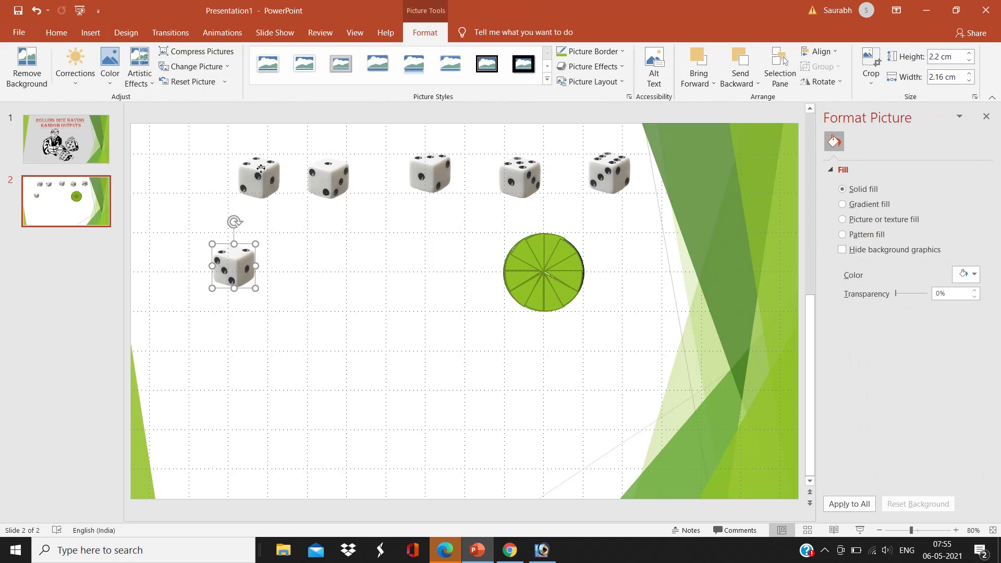
{"action": "left_click", "coordinate": [259, 178], "text": "shift"}
{"action": "left_click", "coordinate": [434, 184], "text": "shift"}
{"action": "left_click", "coordinate": [512, 184], "text": "shift"}
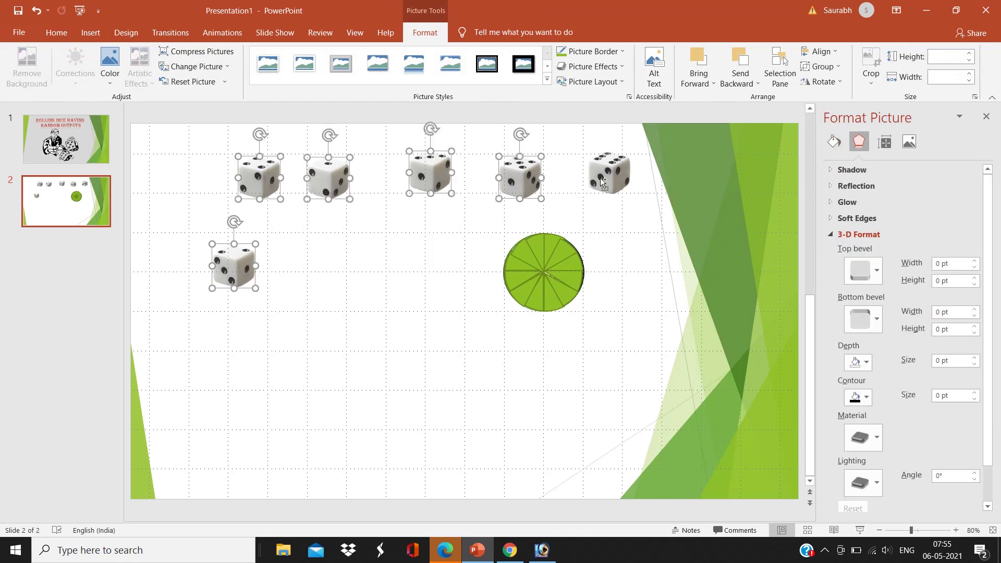
{"action": "left_click", "coordinate": [602, 180], "text": "shift"}
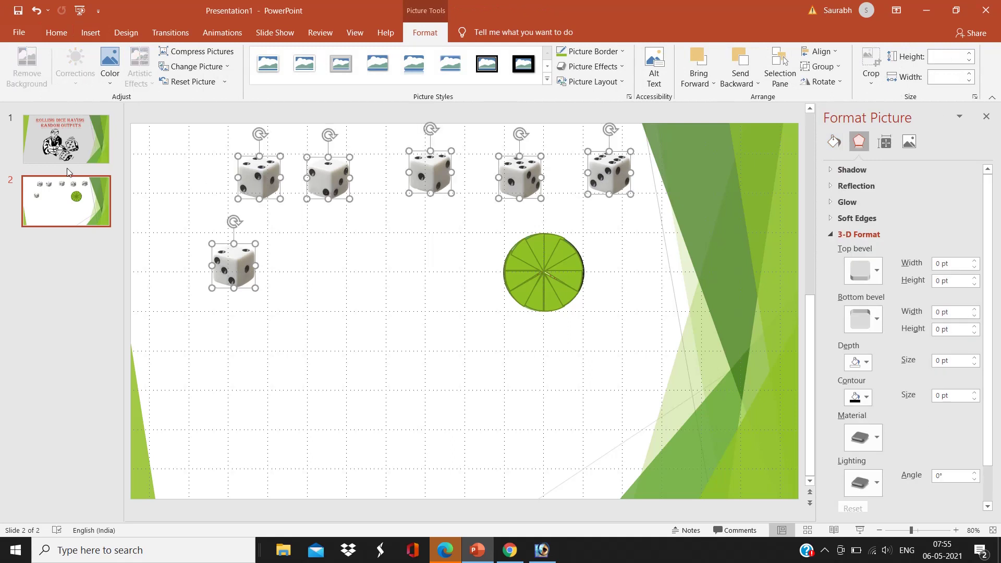
{"action": "left_click", "coordinate": [214, 35]}
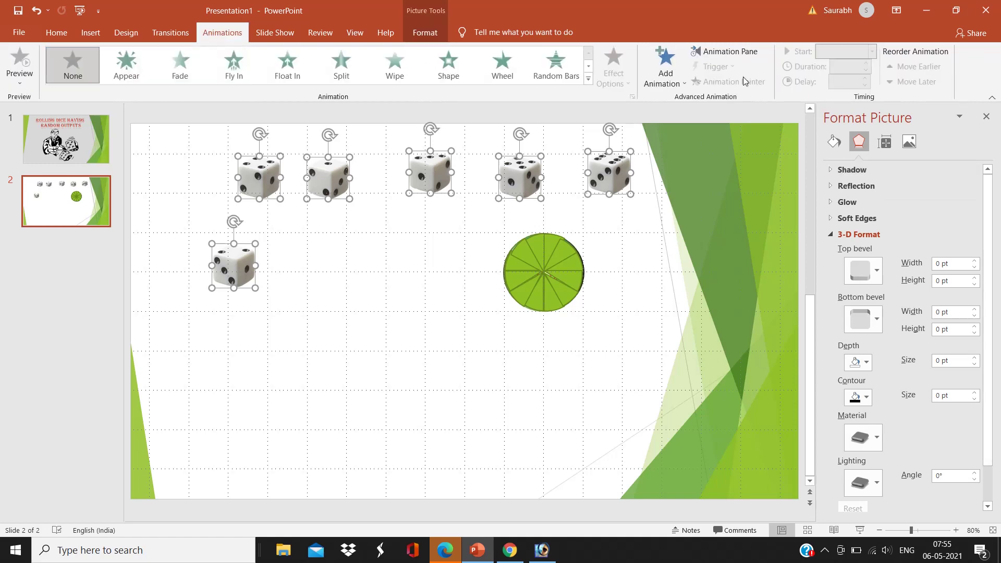
{"action": "left_click", "coordinate": [665, 65]}
{"action": "left_click", "coordinate": [677, 130]}
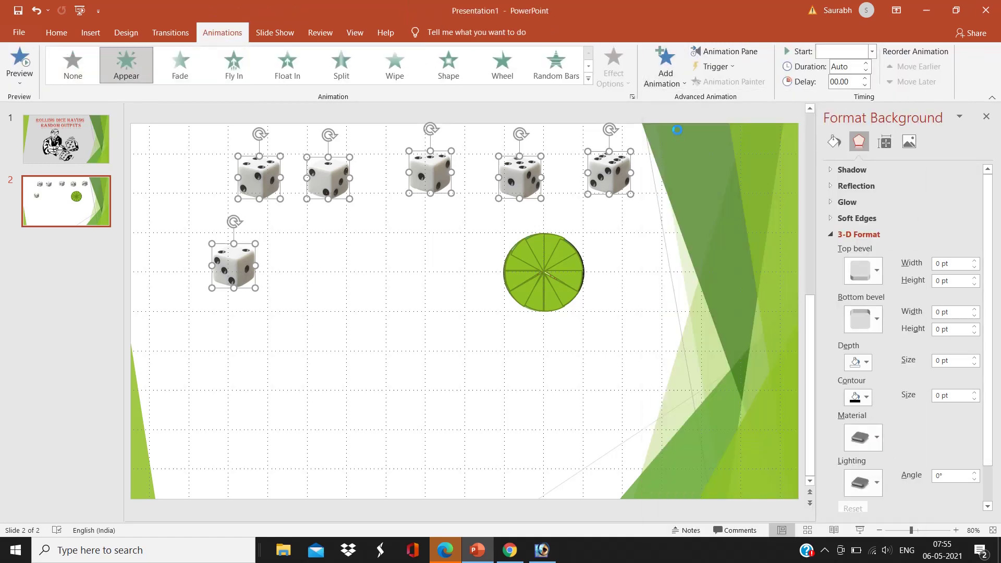
Step: Close the Format pane and reselect all six dice to add another animation
{"action": "left_click", "coordinate": [986, 117]}
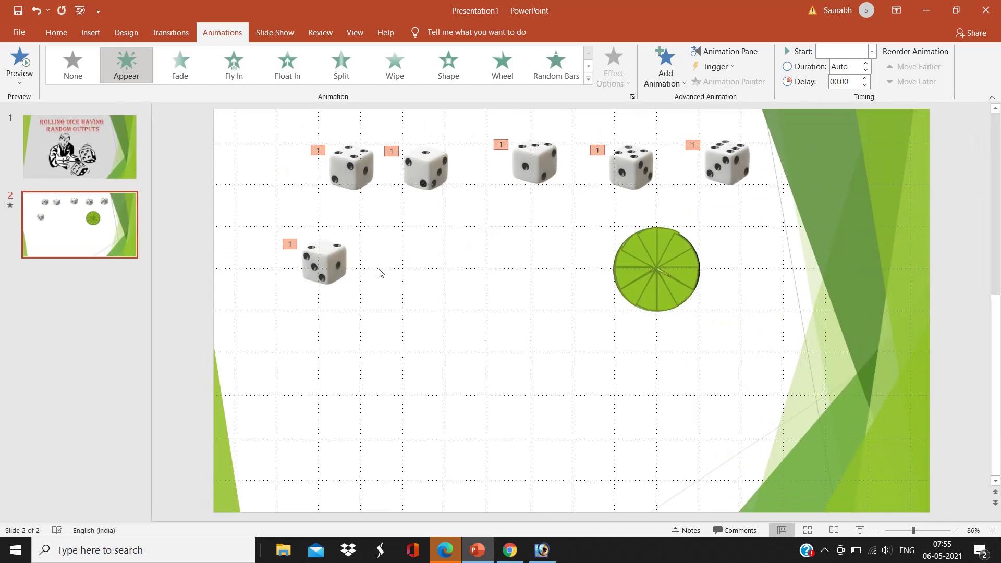
{"action": "left_click", "coordinate": [322, 264]}
{"action": "left_click", "coordinate": [346, 174], "text": "shift"}
{"action": "left_click", "coordinate": [423, 170], "text": "shift"}
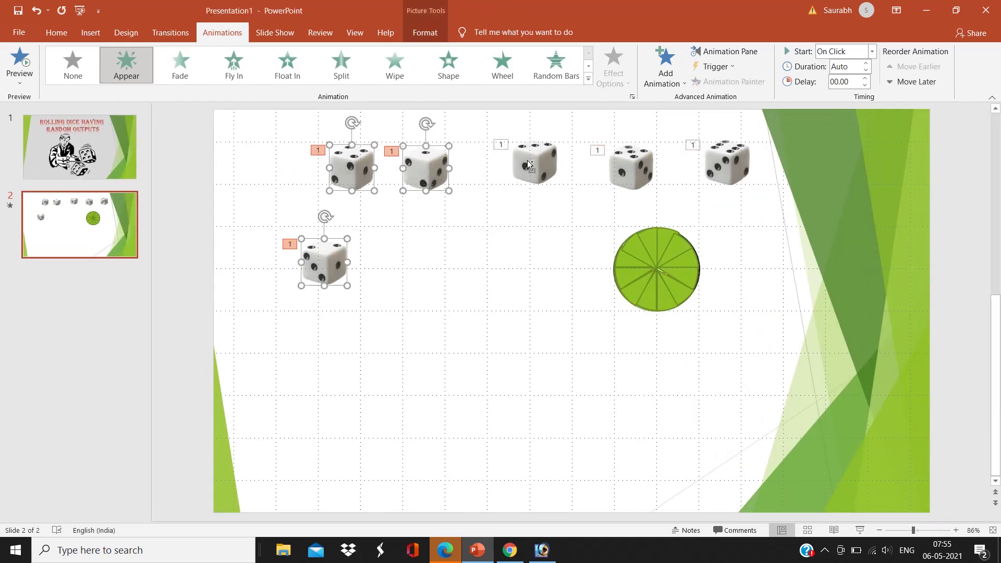
{"action": "left_click", "coordinate": [530, 165], "text": "shift"}
{"action": "left_click", "coordinate": [645, 163], "text": "shift"}
{"action": "left_click", "coordinate": [745, 166], "text": "shift"}
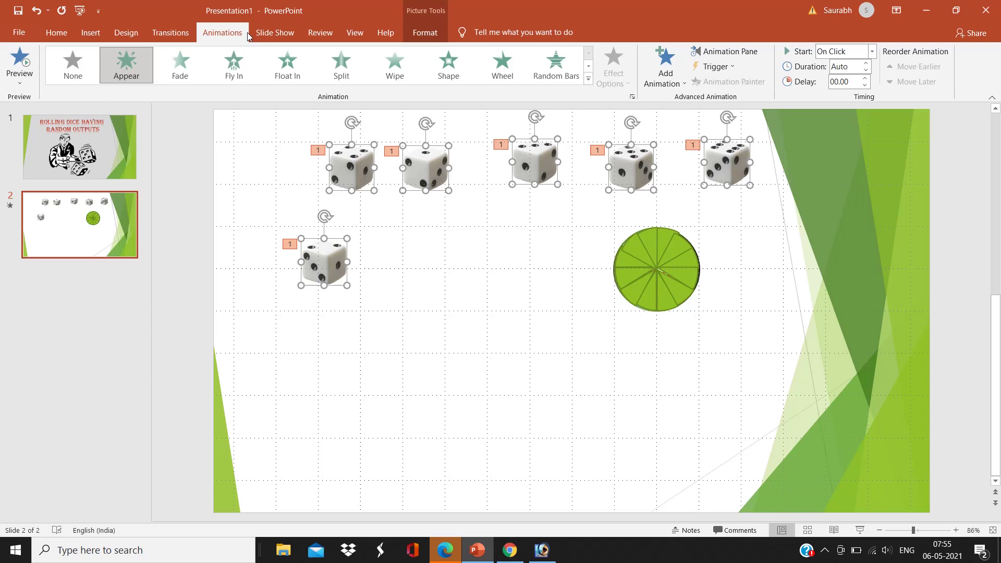
{"action": "left_click", "coordinate": [665, 66]}
Step: Add a Spin emphasis and an Arc Up motion path to all six dice
{"action": "left_click", "coordinate": [832, 256]}
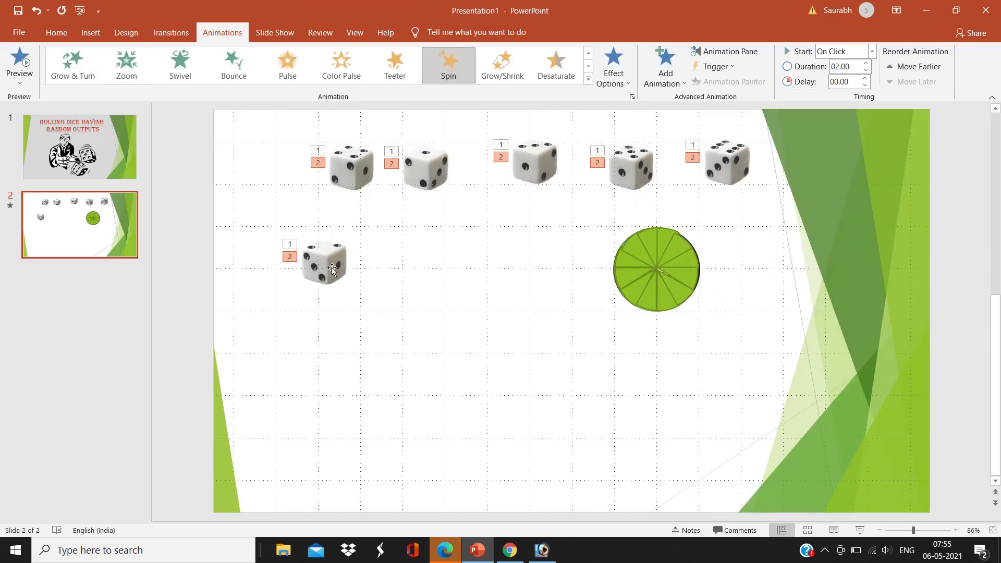
{"action": "left_click", "coordinate": [313, 258]}
{"action": "left_click", "coordinate": [350, 168], "text": "shift"}
{"action": "left_click", "coordinate": [425, 168], "text": "shift"}
{"action": "left_click", "coordinate": [521, 170], "text": "shift"}
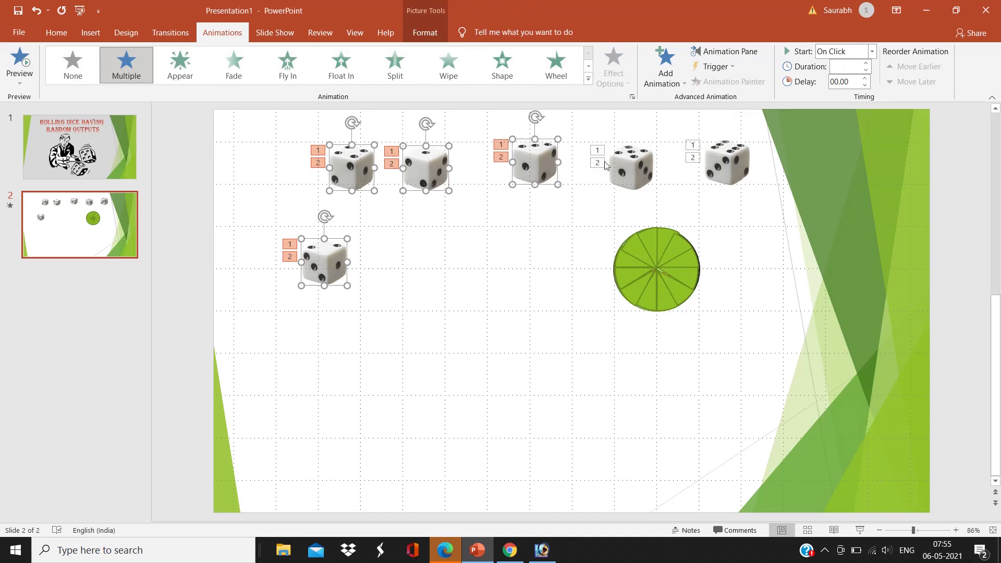
{"action": "left_click", "coordinate": [631, 166], "text": "shift"}
{"action": "left_click", "coordinate": [727, 163], "text": "shift"}
{"action": "left_click", "coordinate": [666, 65]}
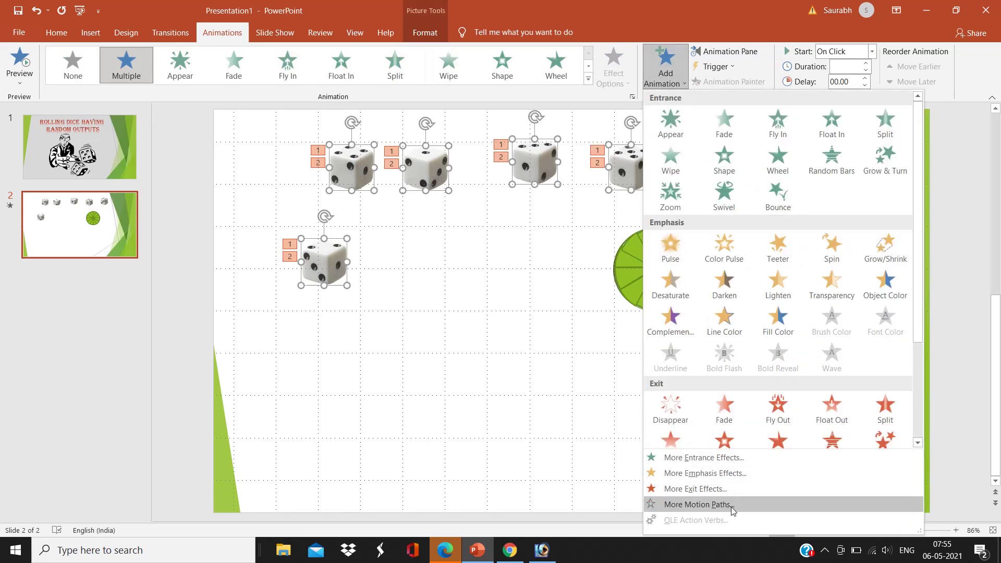
{"action": "left_click", "coordinate": [733, 510]}
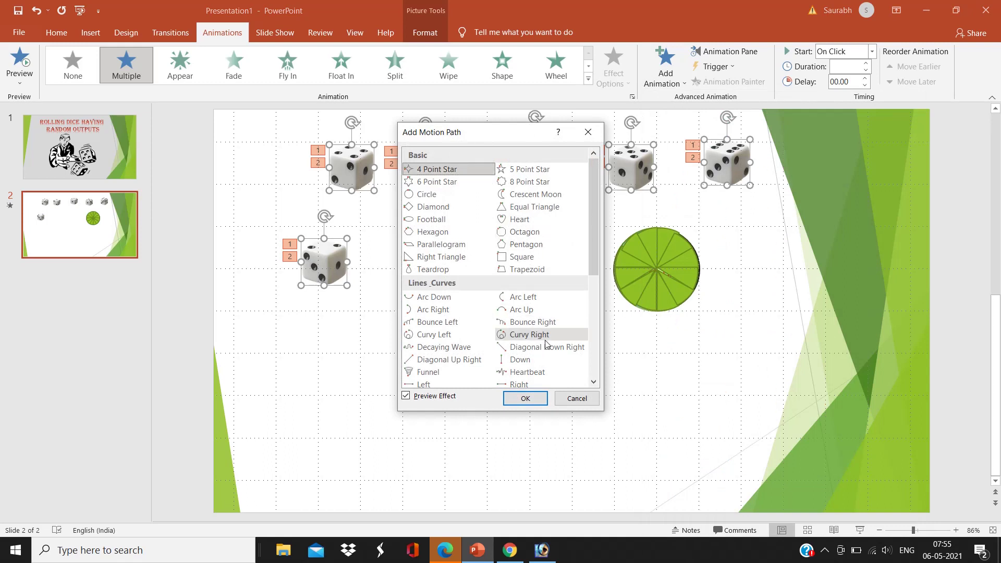
{"action": "left_click", "coordinate": [525, 314]}
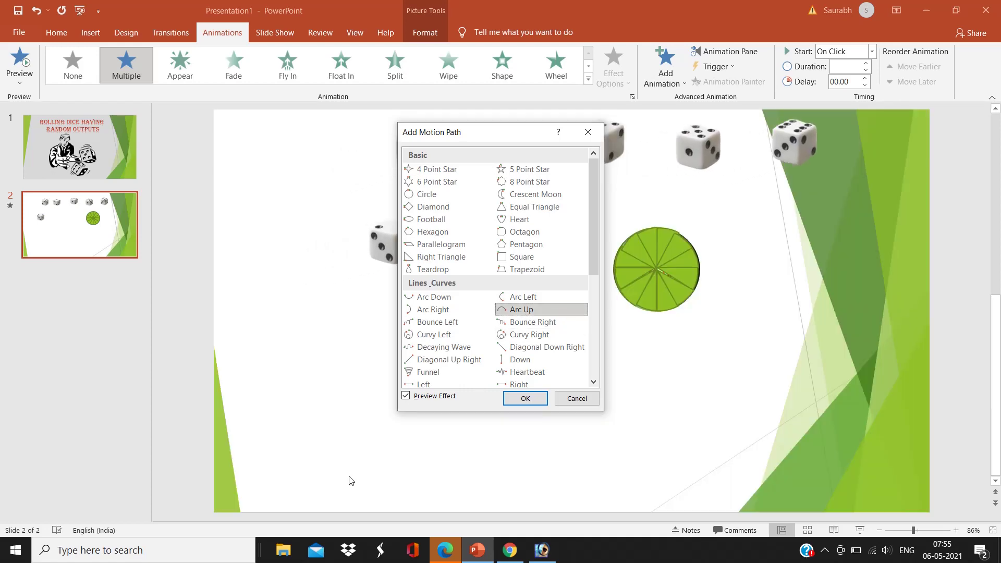
{"action": "left_click", "coordinate": [521, 400]}
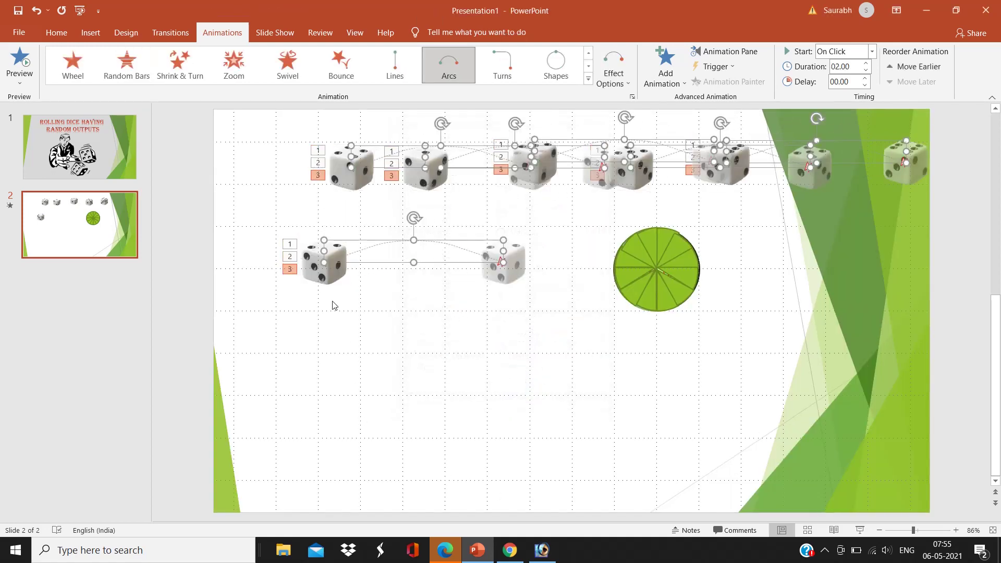
Step: Give all six dice a Fade exit animation
{"action": "left_click", "coordinate": [319, 278]}
{"action": "left_click", "coordinate": [336, 174], "text": "shift"}
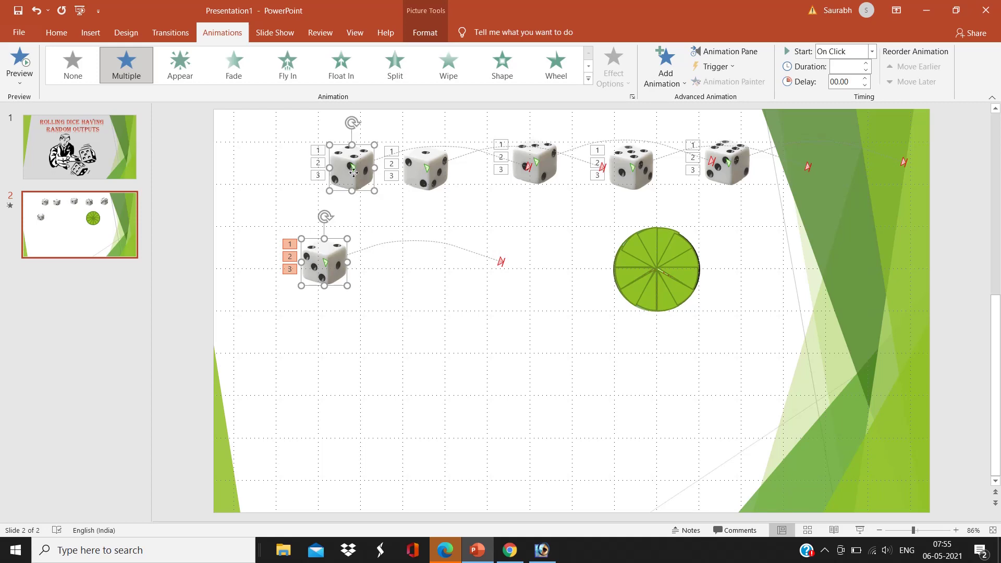
{"action": "left_click", "coordinate": [428, 180], "text": "shift"}
{"action": "left_click", "coordinate": [530, 176], "text": "shift"}
{"action": "left_click", "coordinate": [643, 178], "text": "shift"}
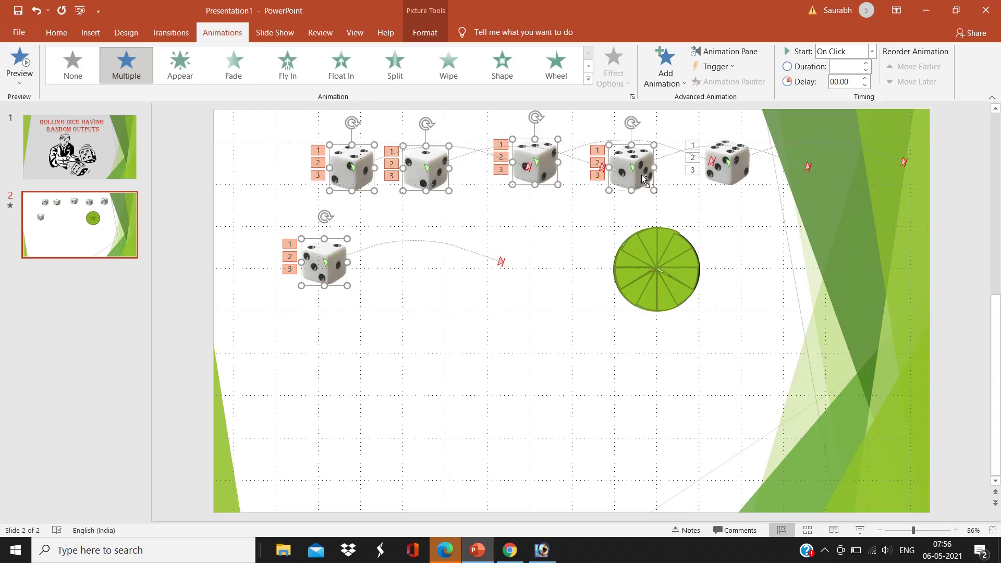
{"action": "left_click", "coordinate": [729, 173], "text": "shift"}
{"action": "left_click", "coordinate": [662, 88]}
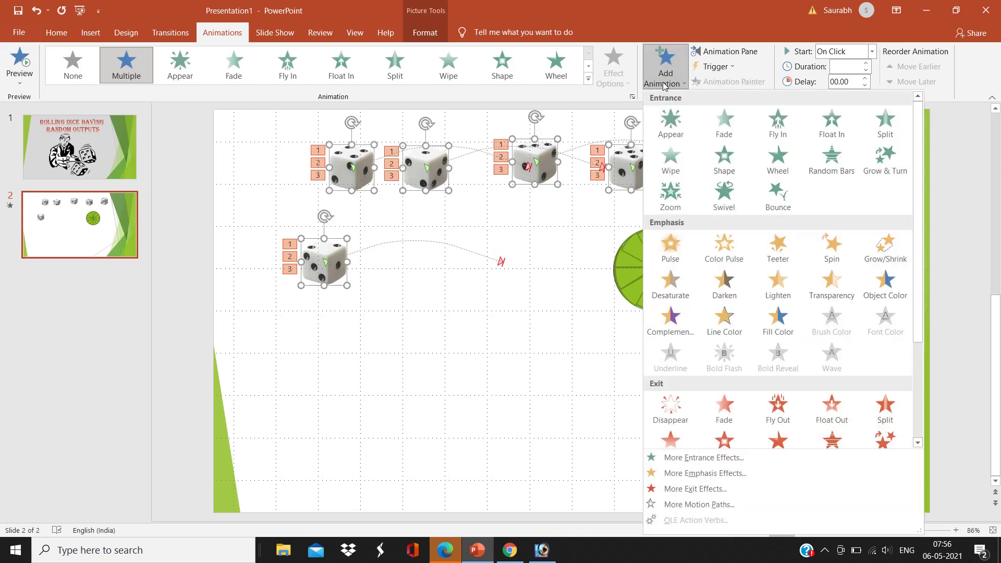
{"action": "left_click", "coordinate": [726, 409]}
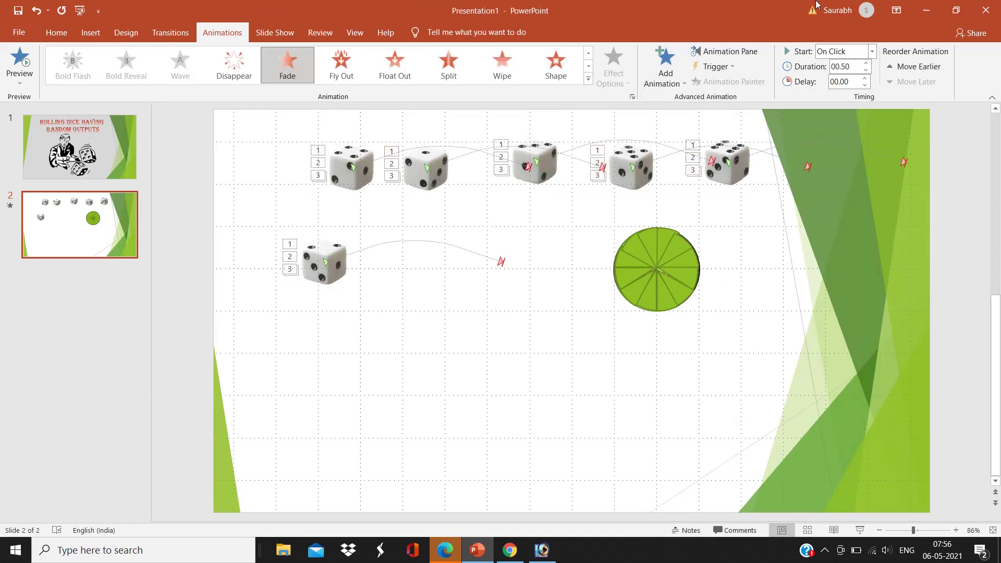
Step: Trigger all four of Picture 37's animations on a click of Group 20
{"action": "left_click", "coordinate": [726, 51]}
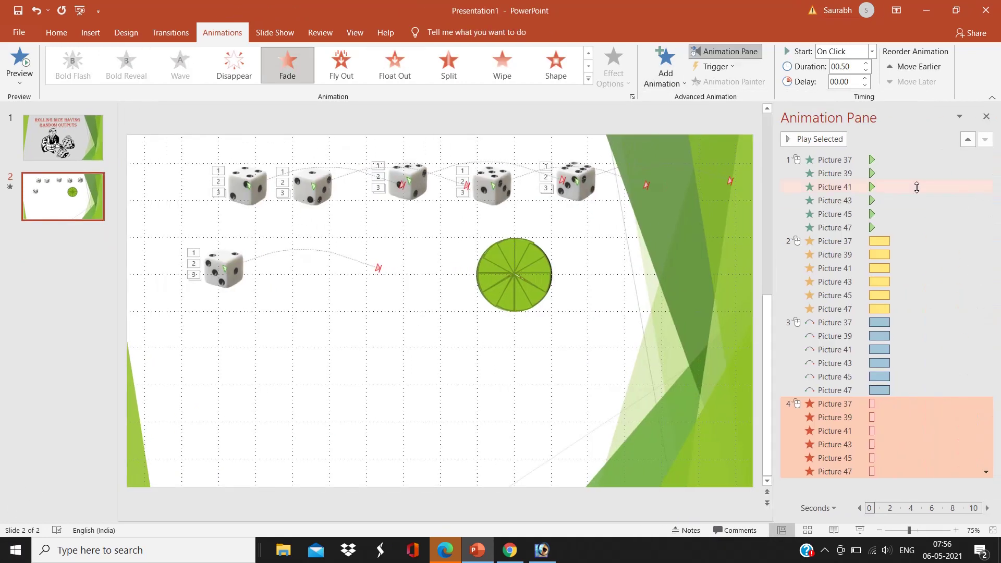
{"action": "left_click", "coordinate": [837, 161]}
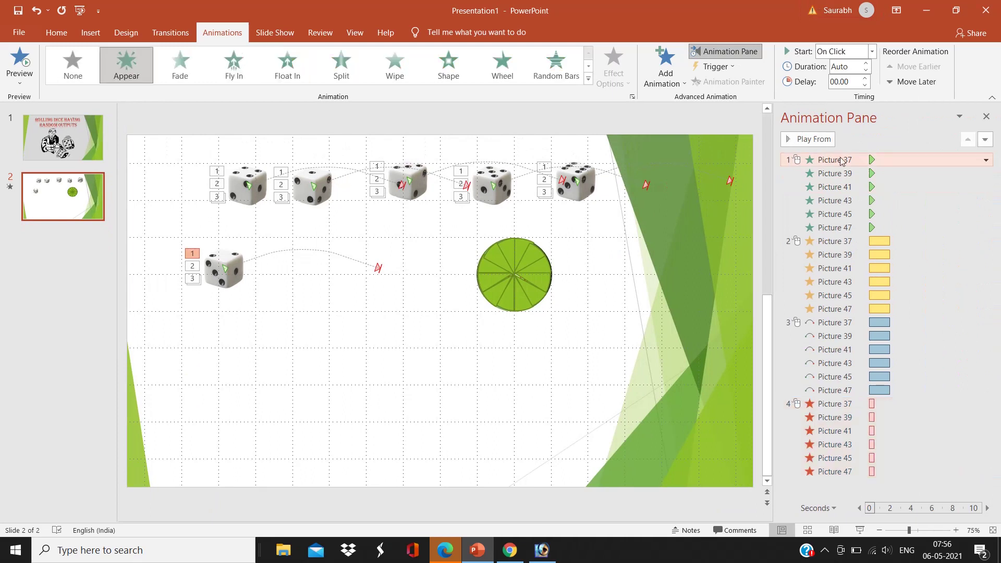
{"action": "left_click", "coordinate": [848, 241], "text": "ctrl"}
{"action": "left_click", "coordinate": [838, 322], "text": "ctrl"}
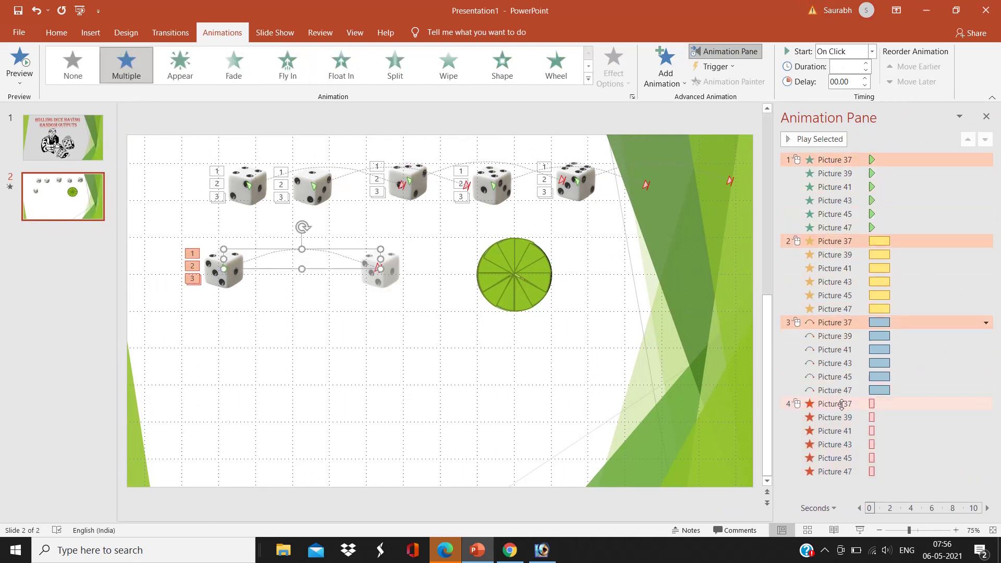
{"action": "left_click", "coordinate": [842, 405], "text": "ctrl"}
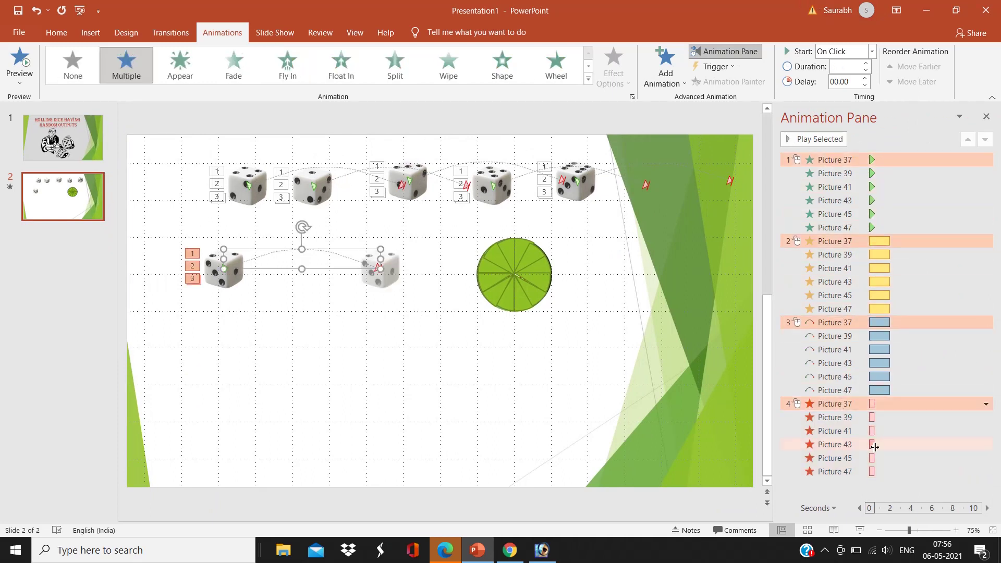
{"action": "left_click", "coordinate": [714, 66]}
{"action": "mouse_move", "coordinate": [741, 84]}
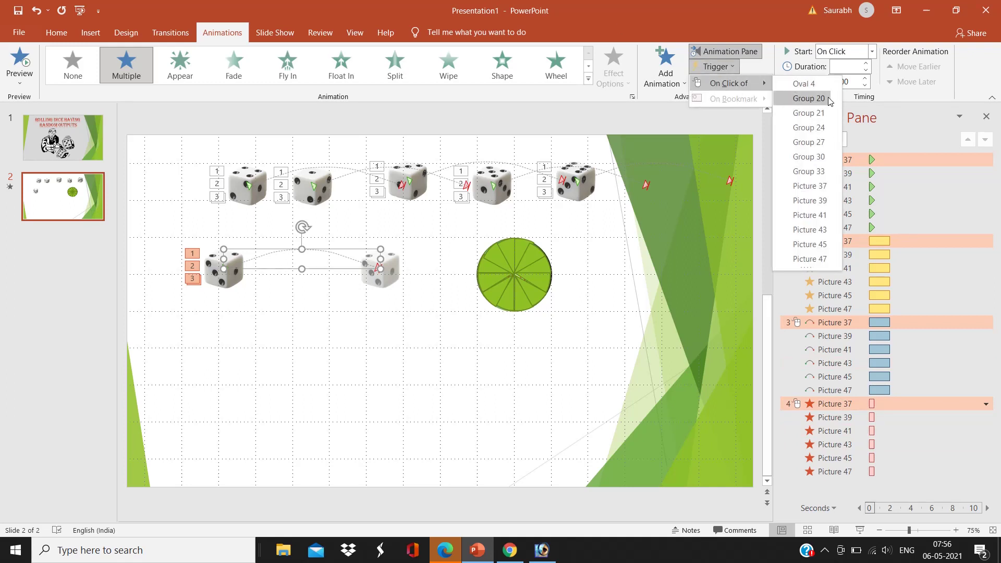
{"action": "left_click", "coordinate": [809, 99]}
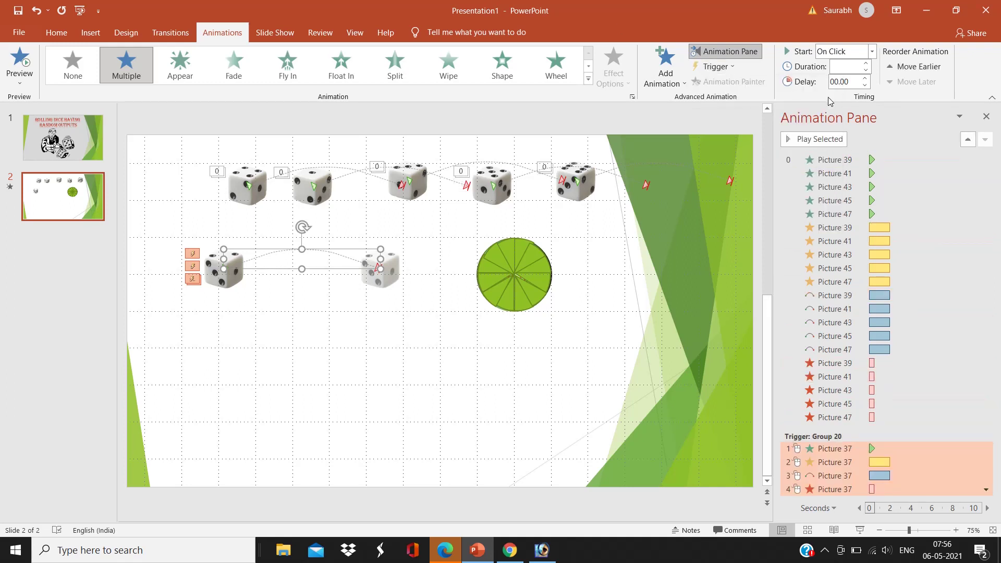
Step: Trigger all four of Picture 39's animations on a click of Group 21
{"action": "left_click", "coordinate": [847, 159]}
{"action": "left_click", "coordinate": [855, 227], "text": "ctrl"}
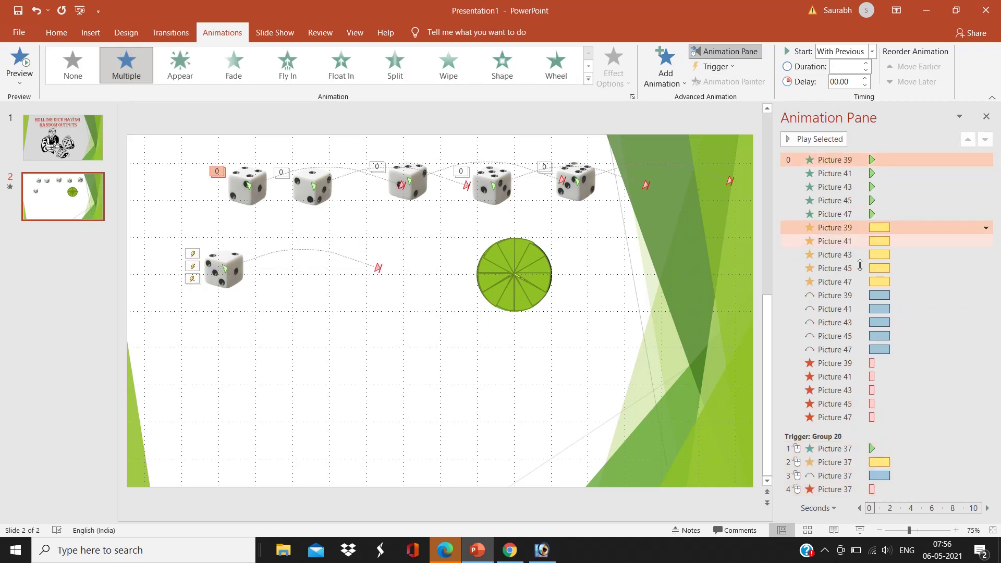
{"action": "left_click", "coordinate": [858, 296], "text": "ctrl"}
{"action": "left_click", "coordinate": [859, 363], "text": "ctrl"}
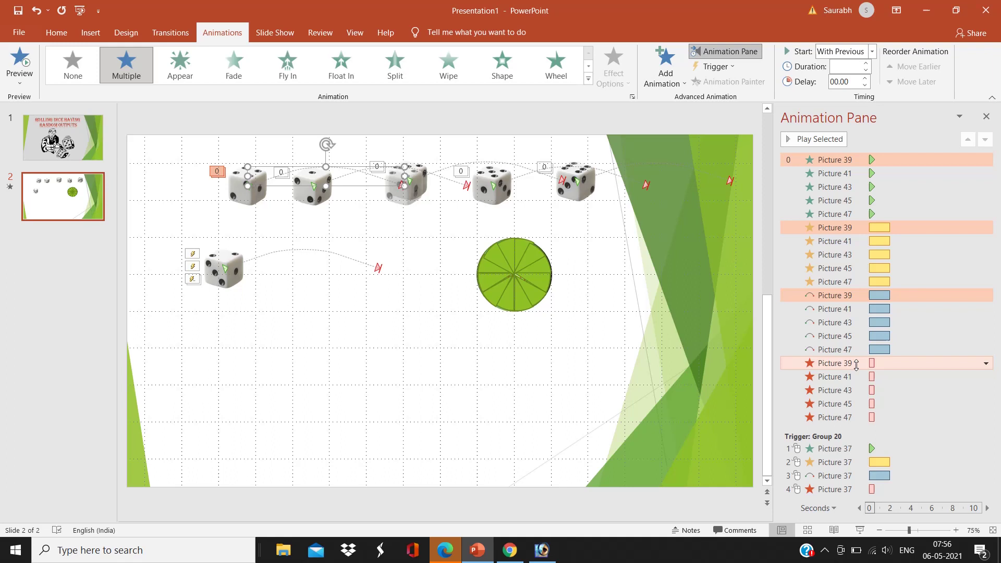
{"action": "left_click", "coordinate": [735, 68]}
{"action": "mouse_move", "coordinate": [730, 83]}
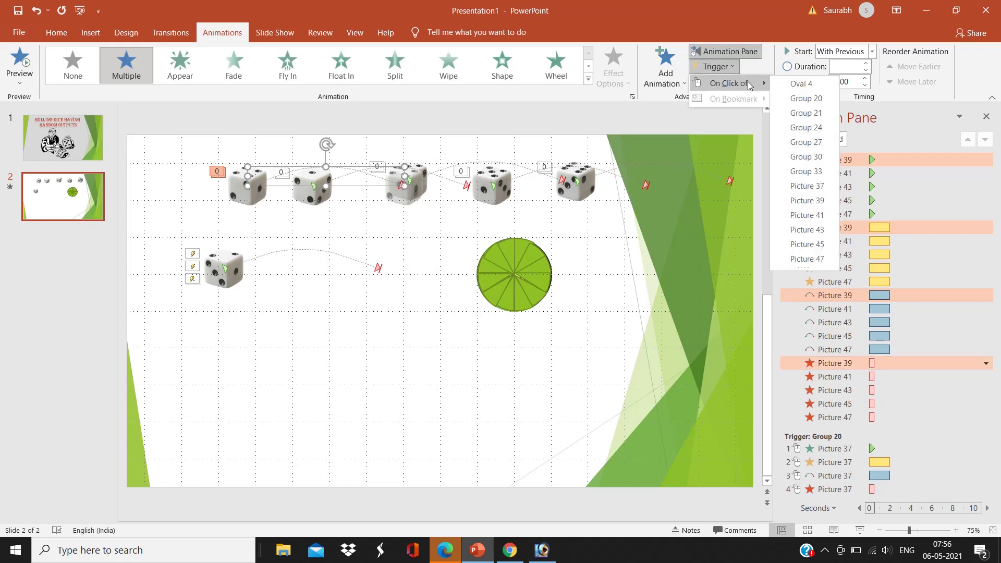
{"action": "left_click", "coordinate": [803, 109]}
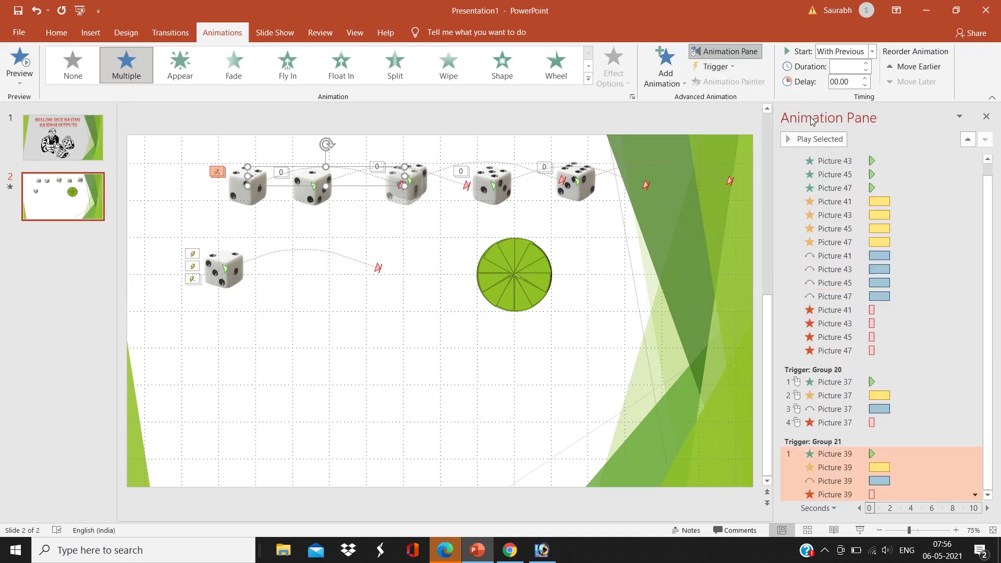
Step: Trigger all four of Picture 41's animations on a click of Group 24
{"action": "scroll", "coordinate": [834, 163], "scroll_direction": "up", "scroll_amount": 1}
{"action": "left_click", "coordinate": [834, 160]}
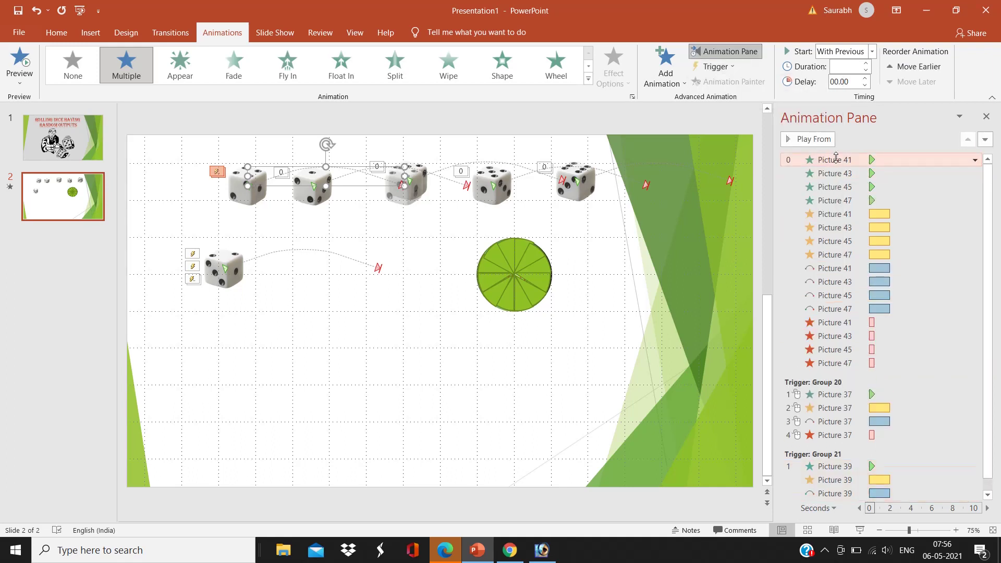
{"action": "left_click", "coordinate": [854, 214], "text": "ctrl"}
{"action": "left_click", "coordinate": [852, 268], "text": "ctrl"}
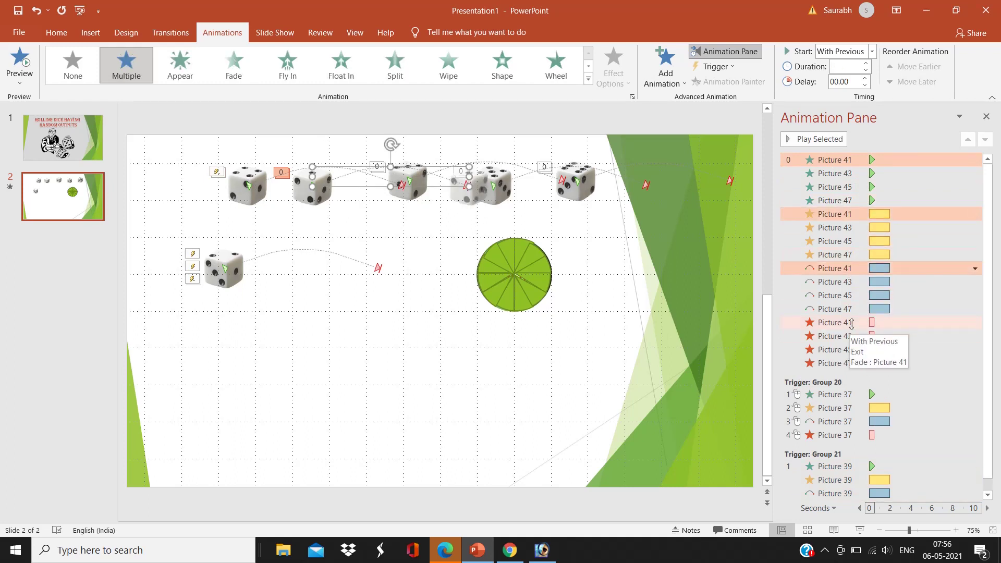
{"action": "left_click", "coordinate": [852, 322], "text": "ctrl"}
{"action": "left_click", "coordinate": [716, 66]}
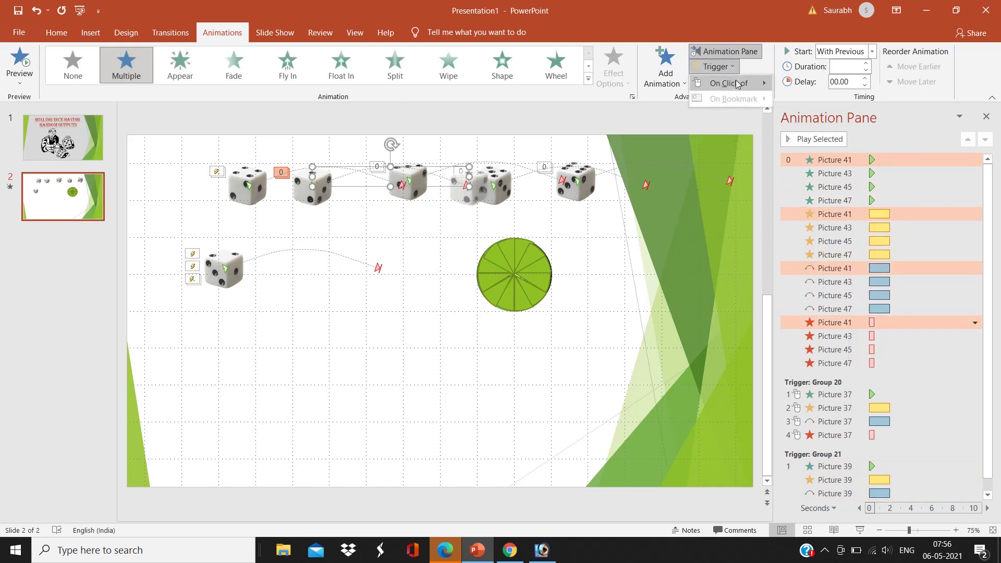
{"action": "mouse_move", "coordinate": [738, 84]}
{"action": "left_click", "coordinate": [818, 130]}
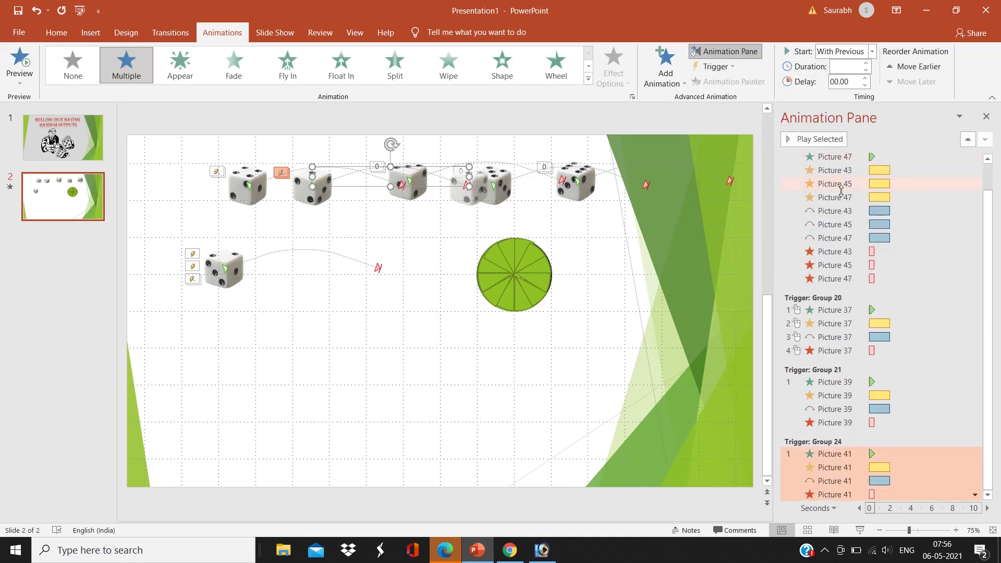
Step: Trigger all four of Picture 43's animations on a click of Group 27
{"action": "scroll", "coordinate": [845, 185], "scroll_direction": "up", "scroll_amount": 1}
{"action": "left_click", "coordinate": [849, 160]}
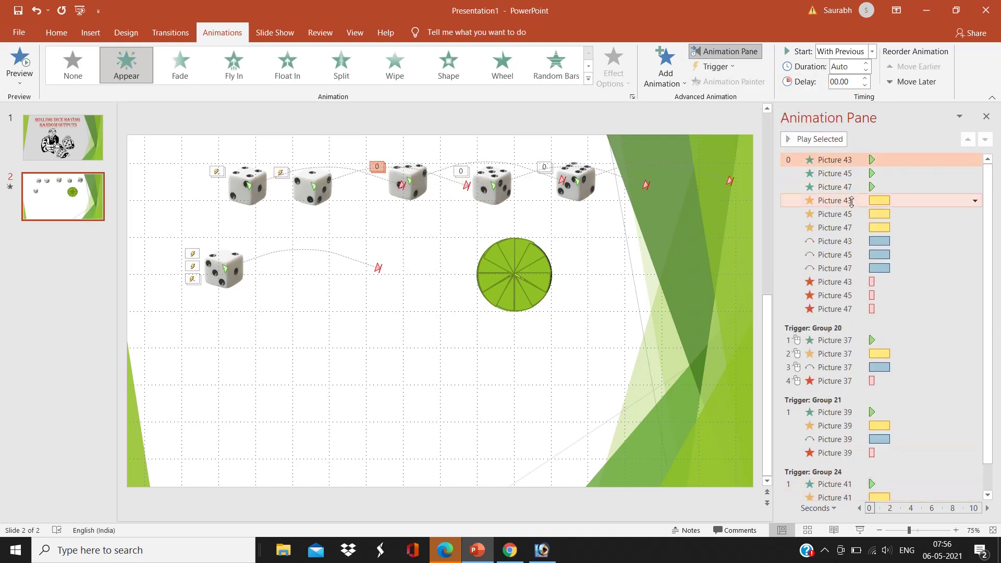
{"action": "left_click", "coordinate": [851, 200], "text": "ctrl"}
{"action": "left_click", "coordinate": [858, 241], "text": "ctrl"}
{"action": "left_click", "coordinate": [863, 281], "text": "ctrl"}
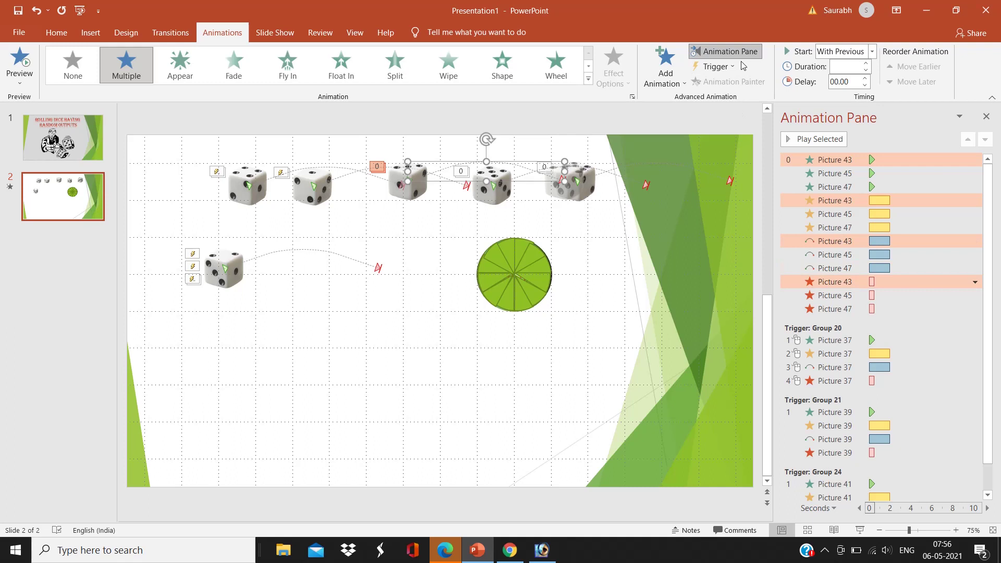
{"action": "left_click", "coordinate": [713, 66]}
{"action": "mouse_move", "coordinate": [752, 86]}
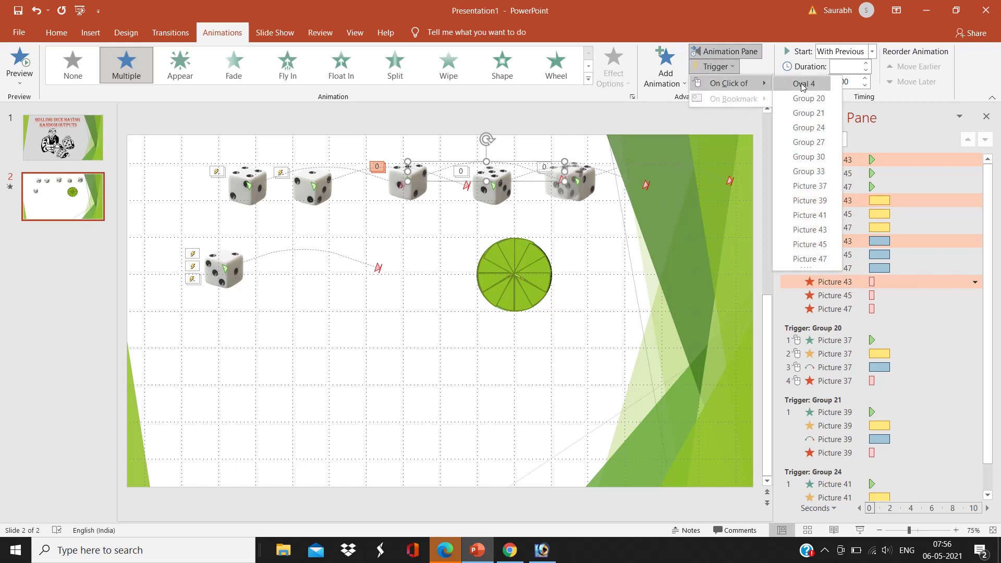
{"action": "left_click", "coordinate": [817, 149]}
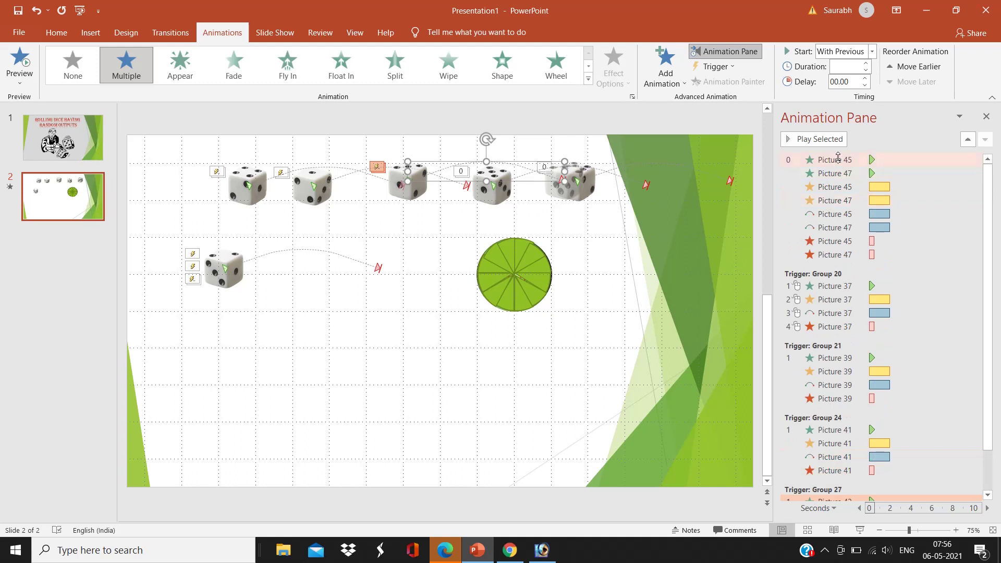
Step: Trigger all four of Picture 45's animations on a click of Group 30
{"action": "left_click", "coordinate": [838, 159]}
{"action": "left_click", "coordinate": [843, 186], "text": "ctrl"}
{"action": "left_click", "coordinate": [845, 214], "text": "ctrl"}
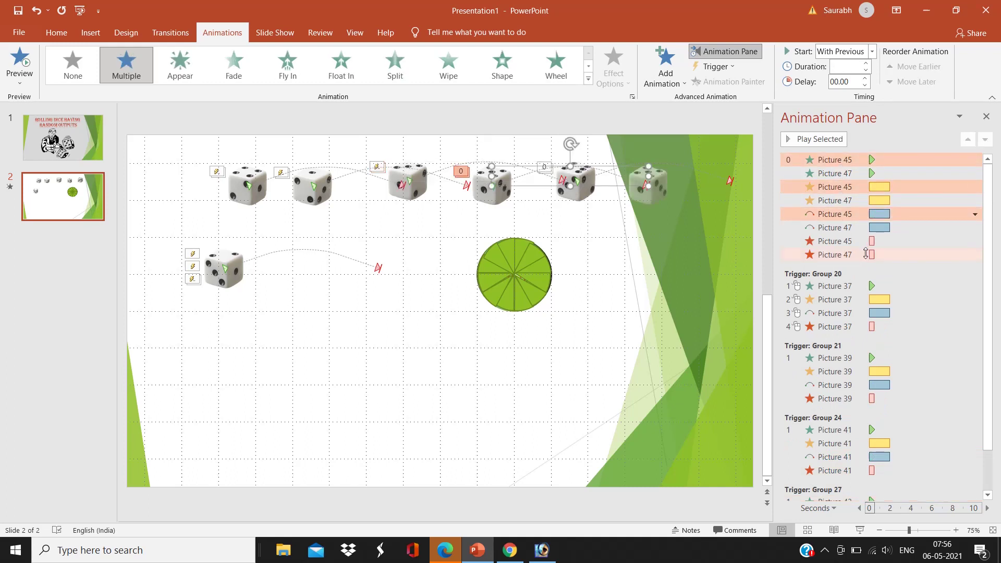
{"action": "left_click", "coordinate": [855, 241], "text": "ctrl"}
{"action": "left_click", "coordinate": [716, 66]}
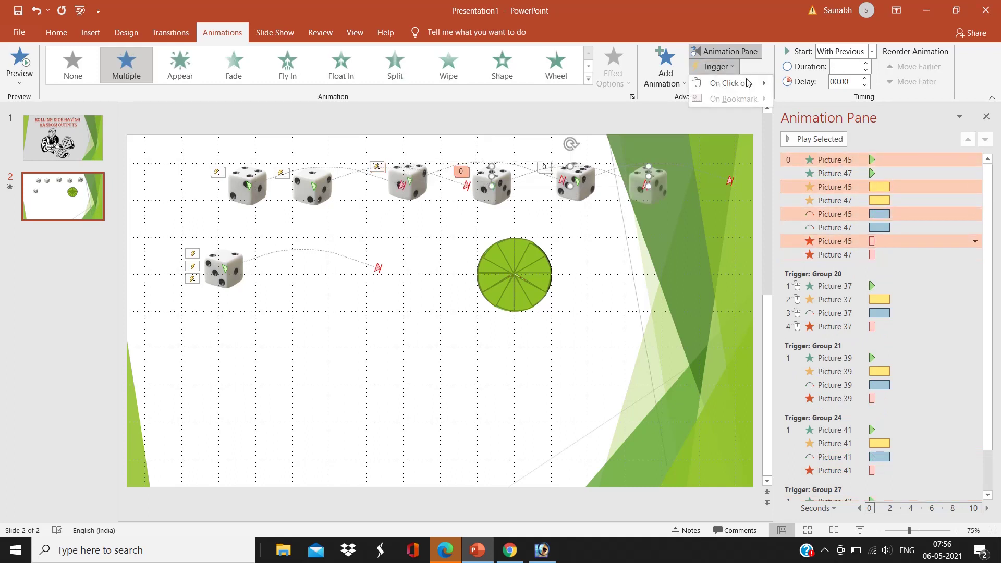
{"action": "mouse_move", "coordinate": [750, 84]}
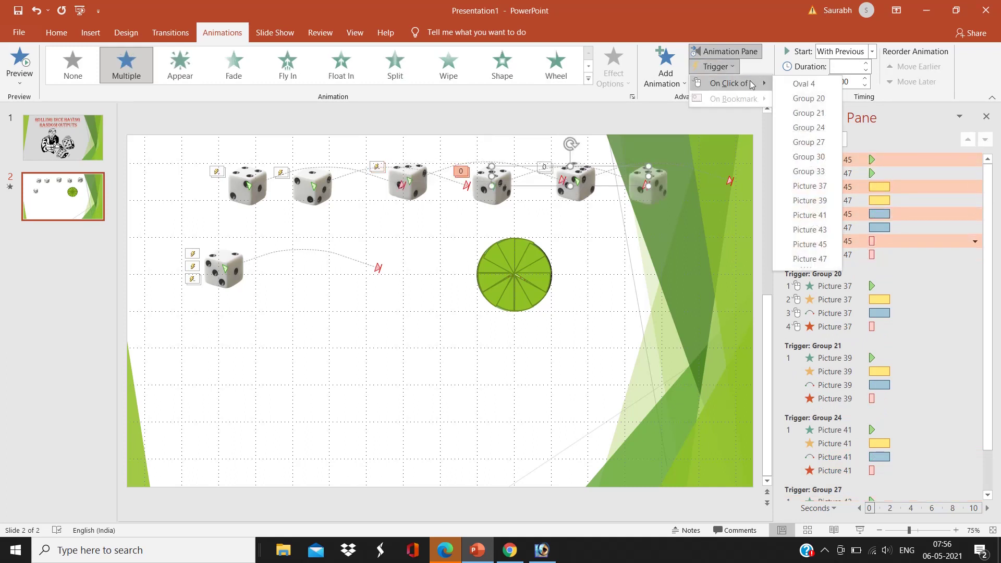
{"action": "left_click", "coordinate": [826, 162]}
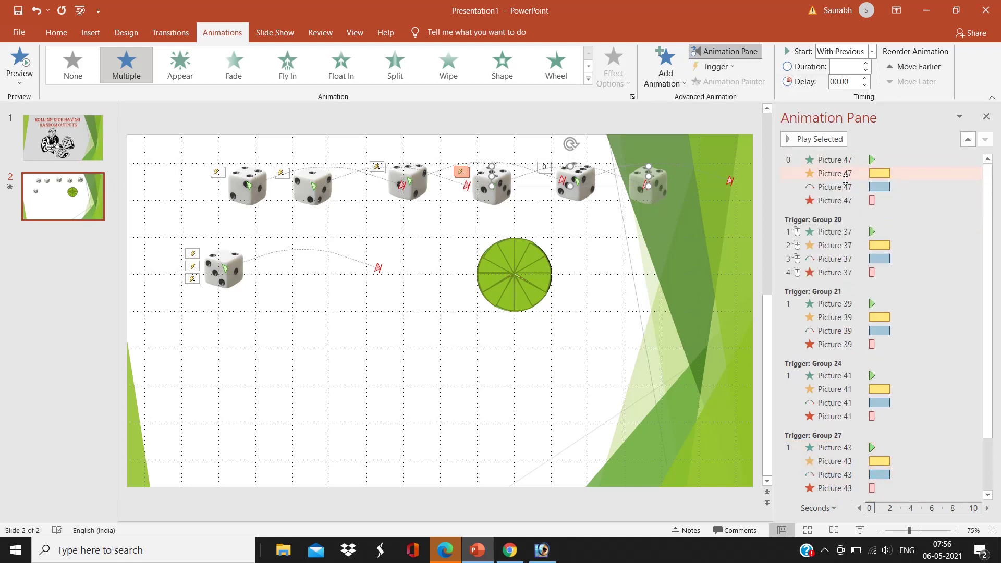
Step: Trigger all four of Picture 47's animations on a click of Group 33
{"action": "left_click_drag", "start_coordinate": [848, 157], "coordinate": [847, 201]}
{"action": "left_click", "coordinate": [715, 66]}
{"action": "mouse_move", "coordinate": [741, 85]}
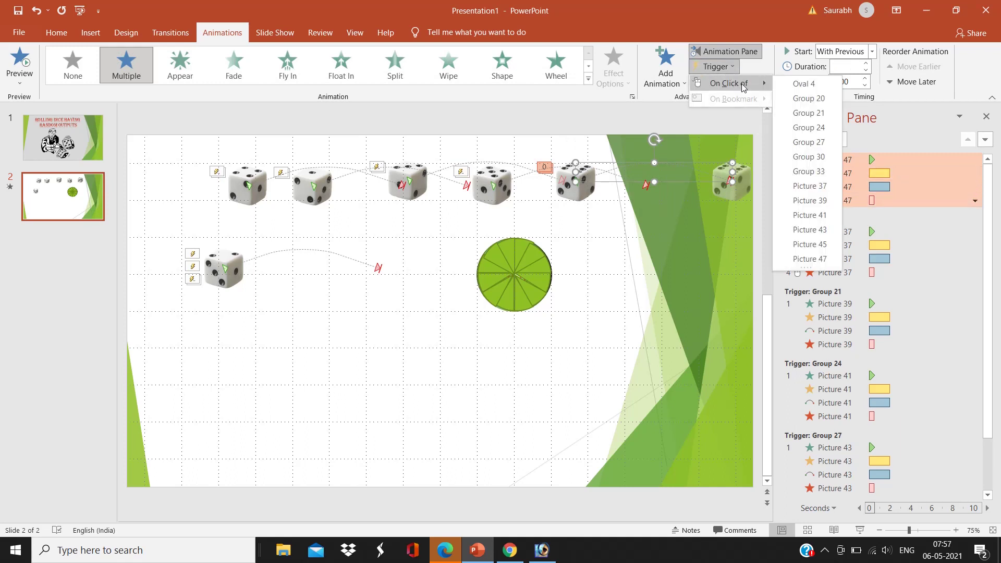
{"action": "left_click", "coordinate": [820, 173]}
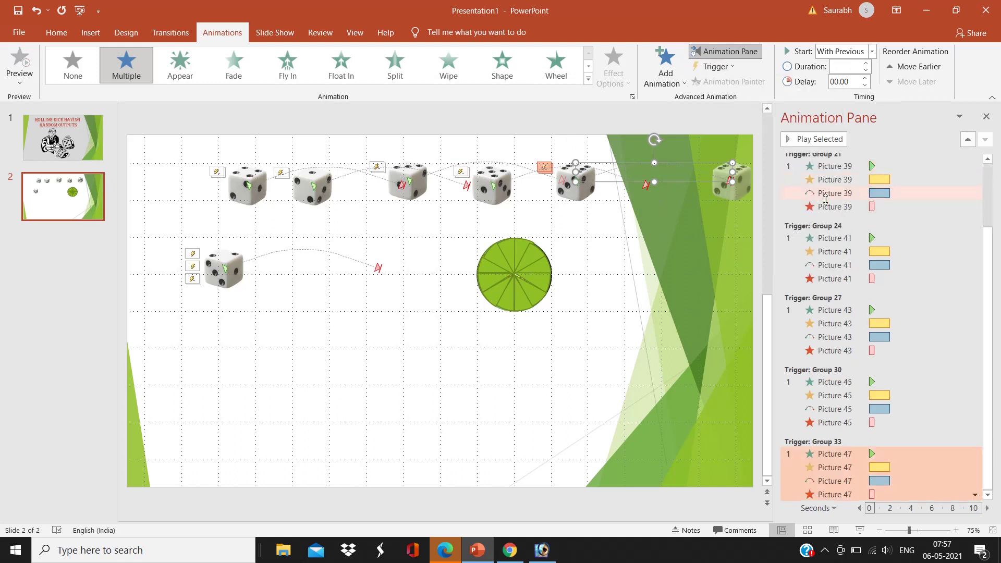
{"action": "scroll", "coordinate": [966, 330], "scroll_direction": "up", "scroll_amount": 1}
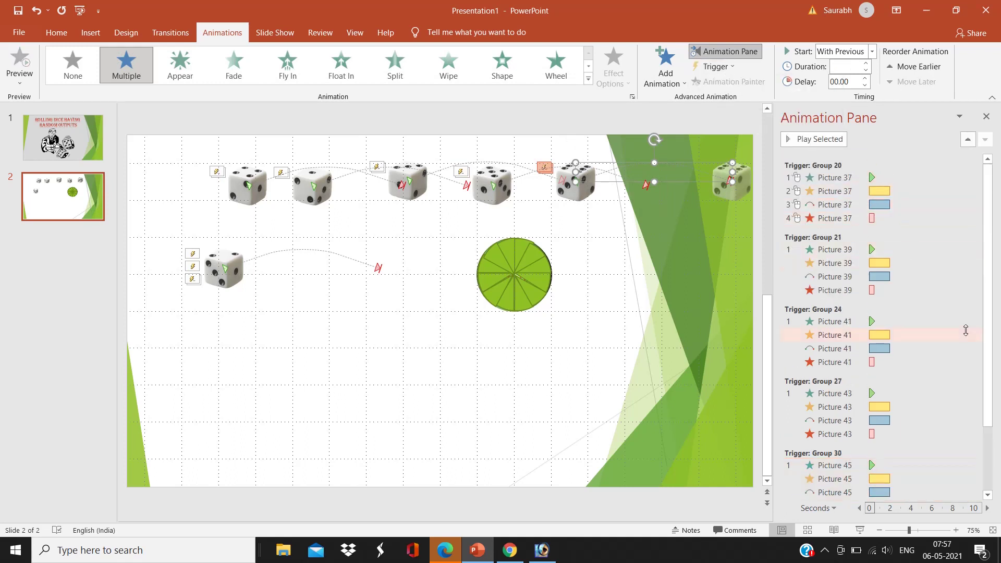
{"action": "left_click", "coordinate": [833, 181]}
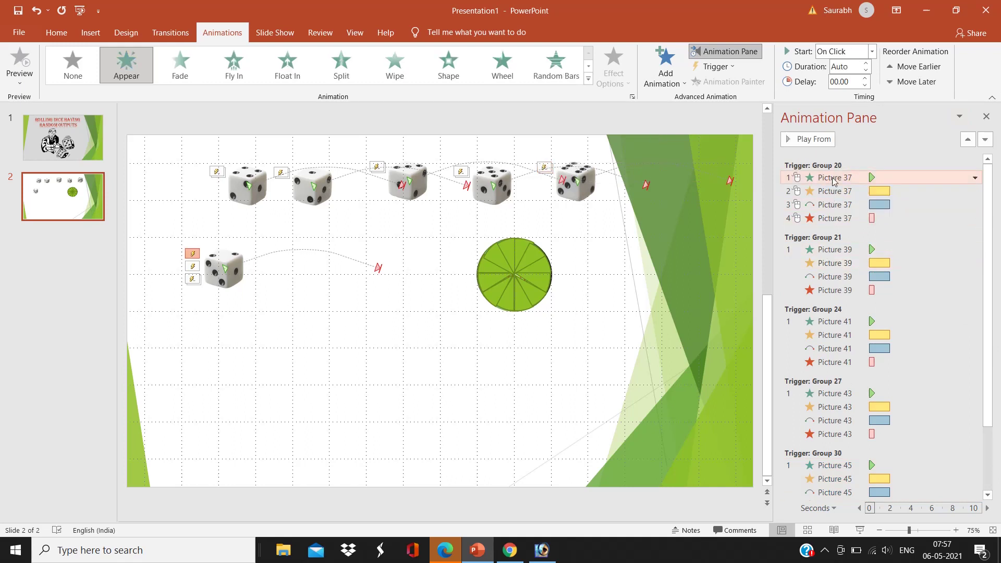
Step: Gather the entrance animations of the dice, Pictures 37 to 47, into one selection
{"action": "left_click", "coordinate": [852, 251], "text": "ctrl"}
{"action": "left_click", "coordinate": [848, 321], "text": "ctrl"}
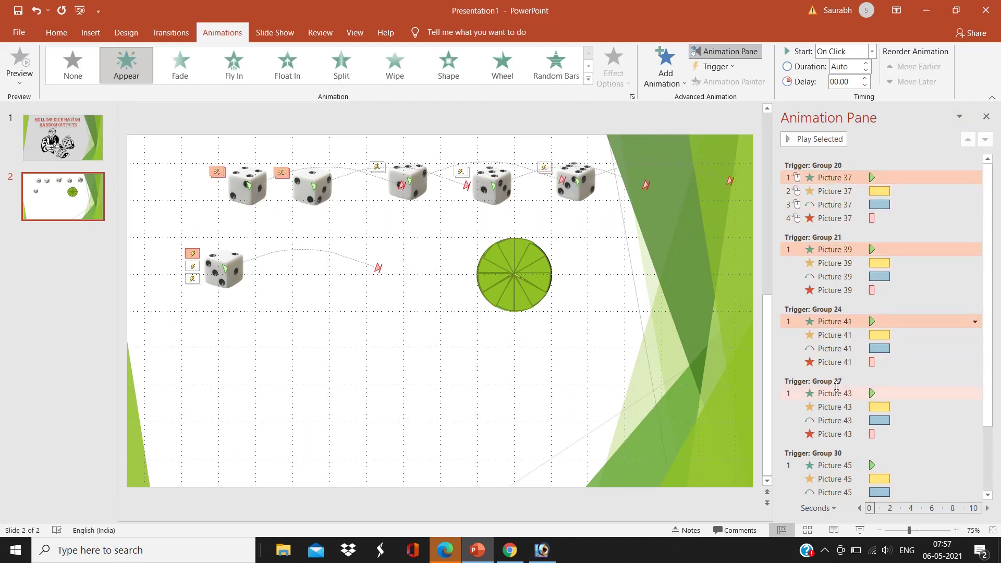
{"action": "left_click", "coordinate": [836, 393], "text": "ctrl"}
{"action": "left_click", "coordinate": [837, 465], "text": "ctrl"}
{"action": "scroll", "coordinate": [845, 457], "scroll_direction": "down", "scroll_amount": 2}
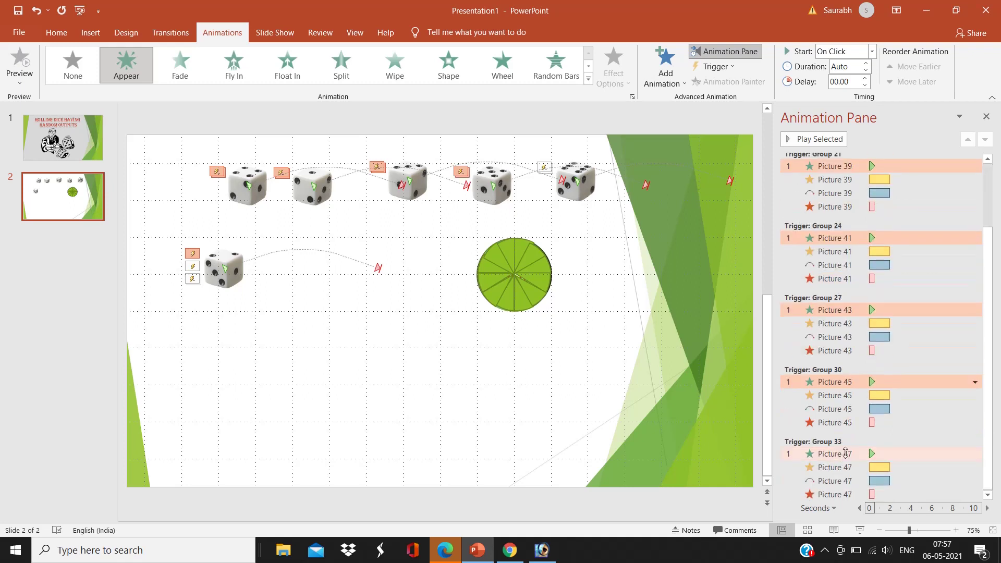
{"action": "left_click", "coordinate": [843, 455]}
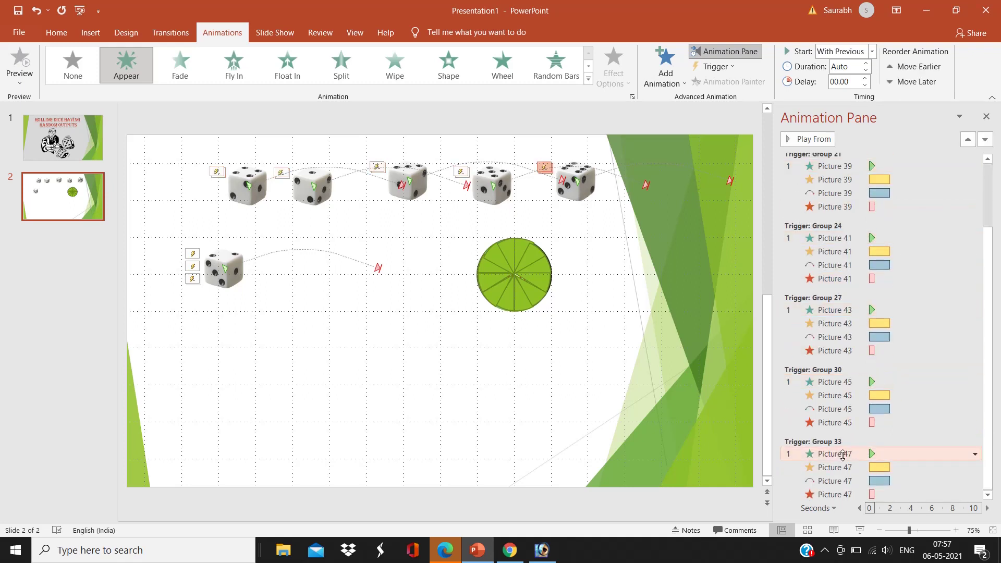
{"action": "left_click", "coordinate": [855, 450], "text": "ctrl"}
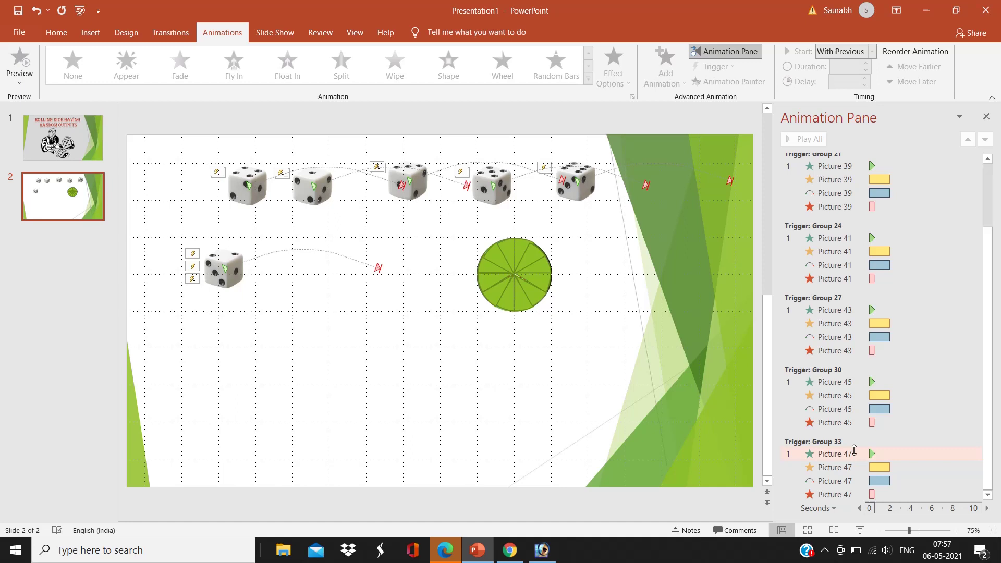
{"action": "left_click", "coordinate": [853, 454]}
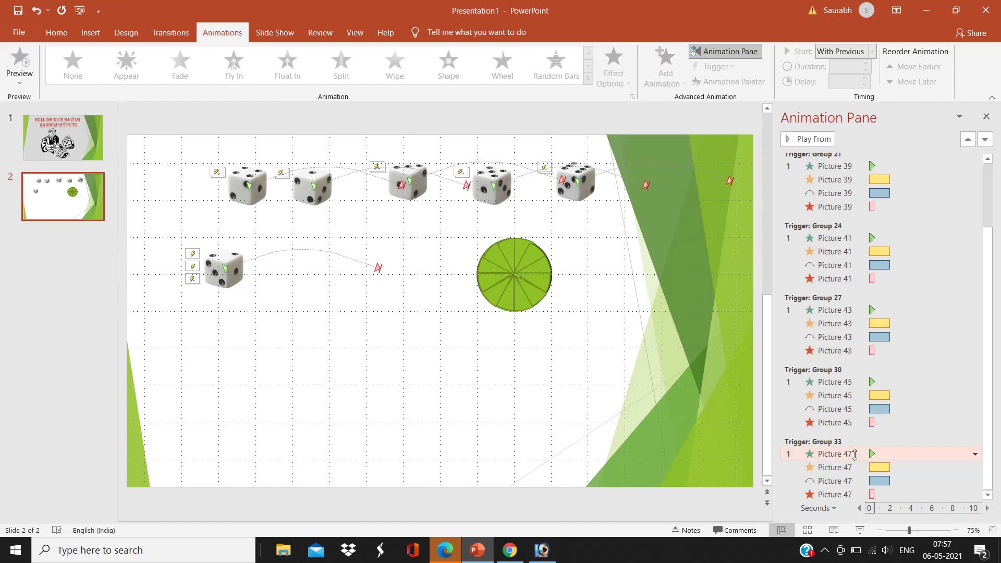
Step: Set all six dice's entrance animations to start On Click
{"action": "left_click", "coordinate": [843, 384], "text": "ctrl"}
{"action": "left_click", "coordinate": [836, 309], "text": "ctrl"}
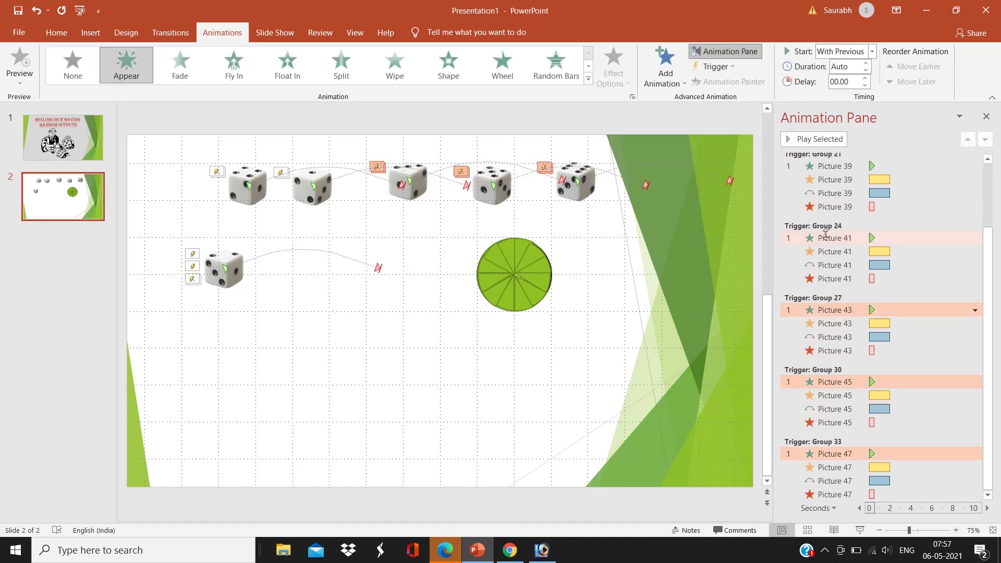
{"action": "left_click", "coordinate": [826, 237], "text": "ctrl"}
{"action": "left_click", "coordinate": [828, 166], "text": "ctrl"}
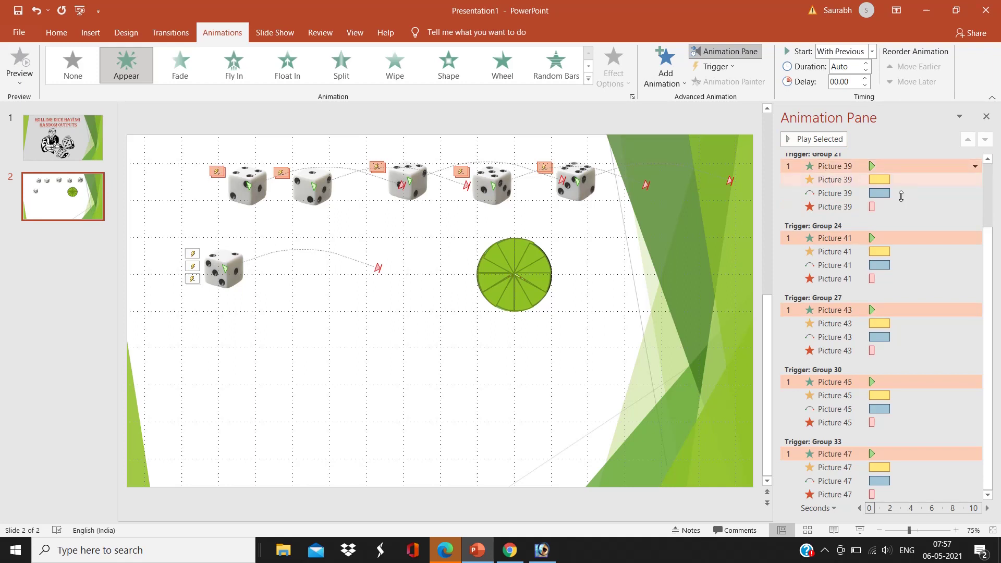
{"action": "scroll", "coordinate": [901, 195], "scroll_direction": "up", "scroll_amount": 3}
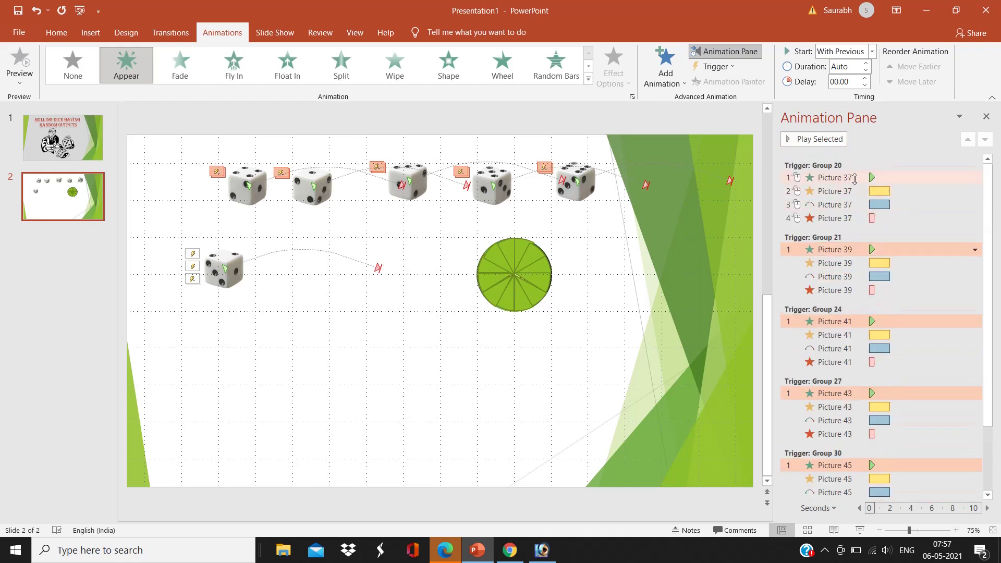
{"action": "left_click", "coordinate": [856, 179], "text": "ctrl"}
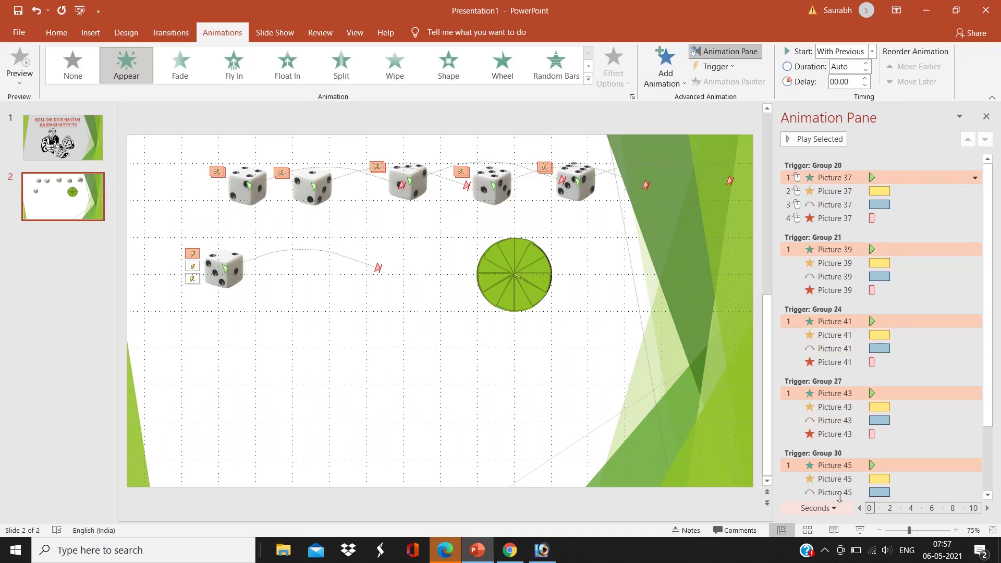
{"action": "scroll", "coordinate": [839, 496], "scroll_direction": "down", "scroll_amount": 3}
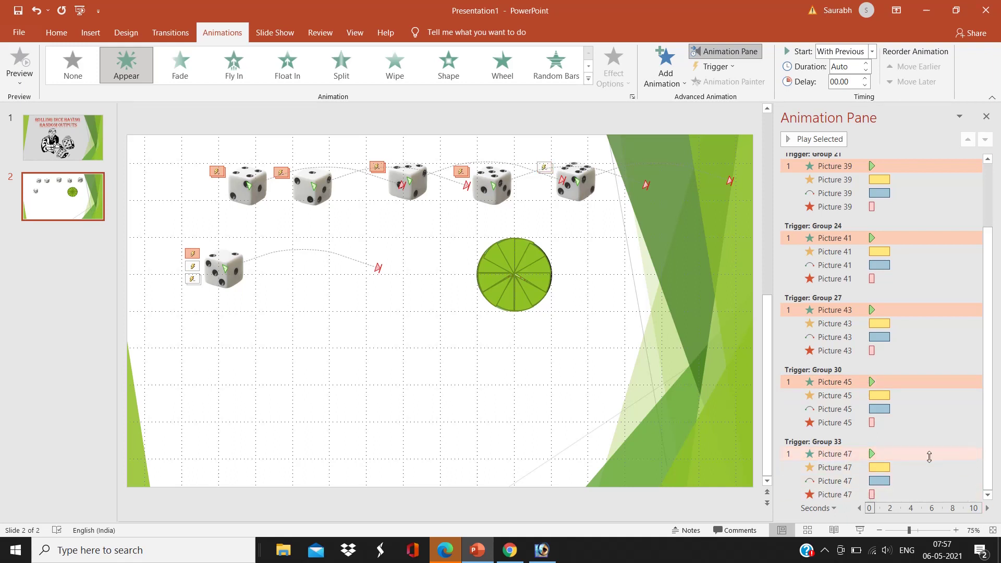
{"action": "left_click", "coordinate": [975, 455]}
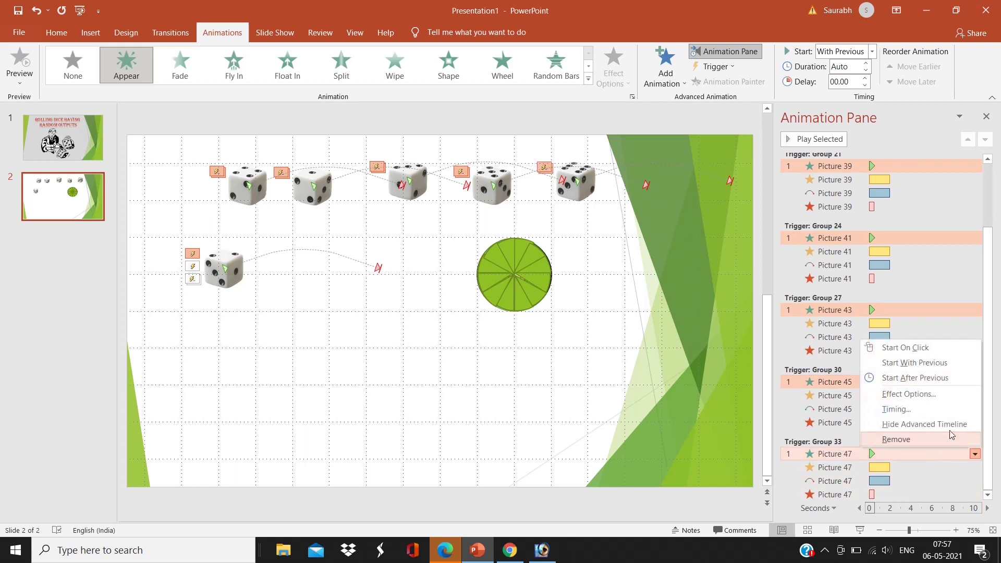
{"action": "left_click", "coordinate": [933, 353]}
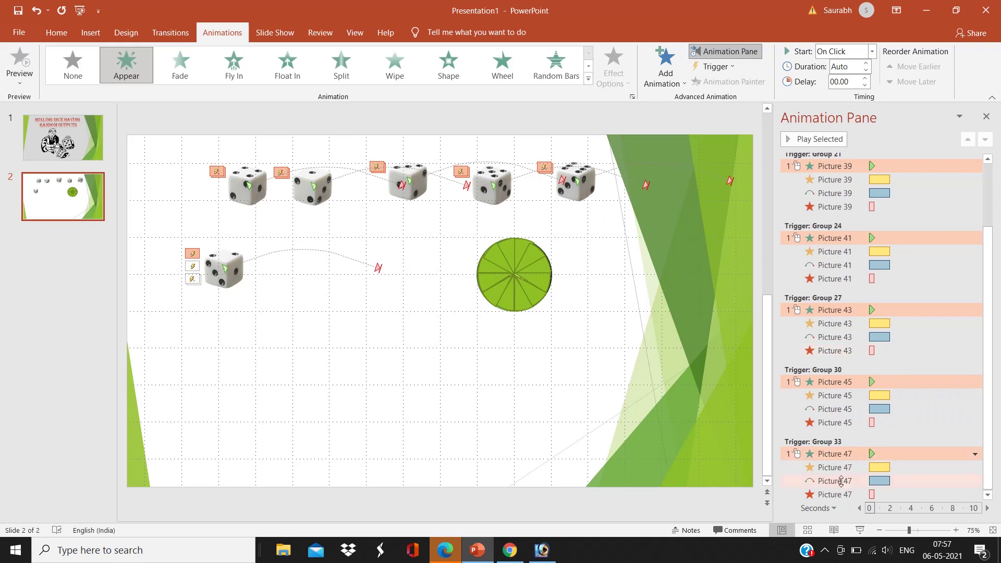
Step: Make Picture 37's Spin and motion path start With Previous
{"action": "scroll", "coordinate": [826, 191], "scroll_direction": "up", "scroll_amount": 3}
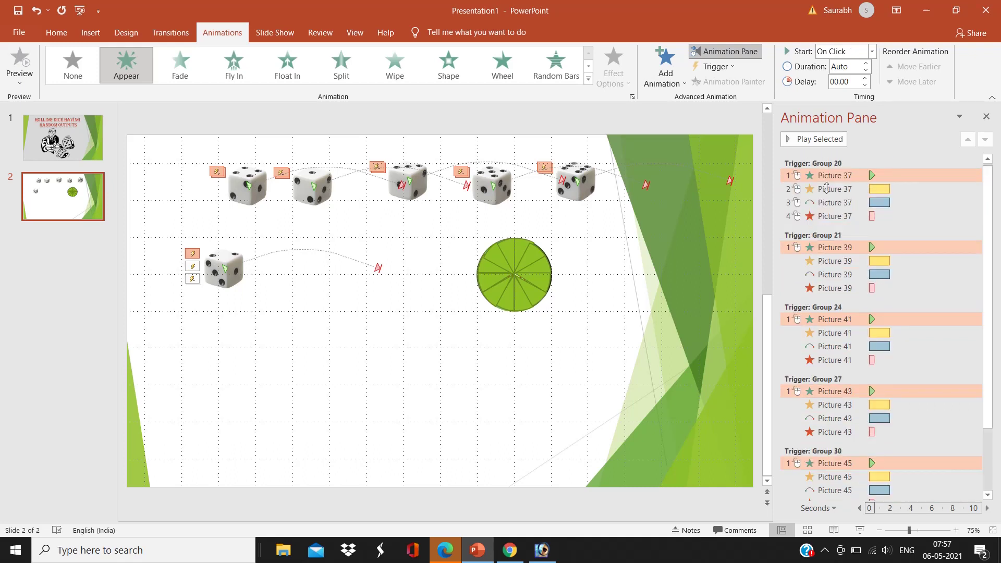
{"action": "left_click", "coordinate": [860, 191]}
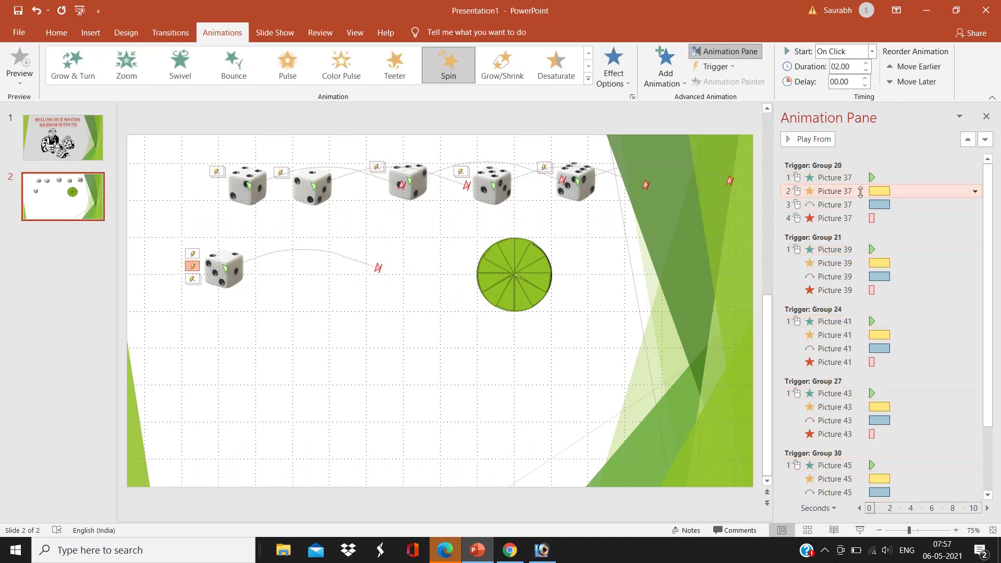
{"action": "left_click", "coordinate": [859, 205], "text": "shift"}
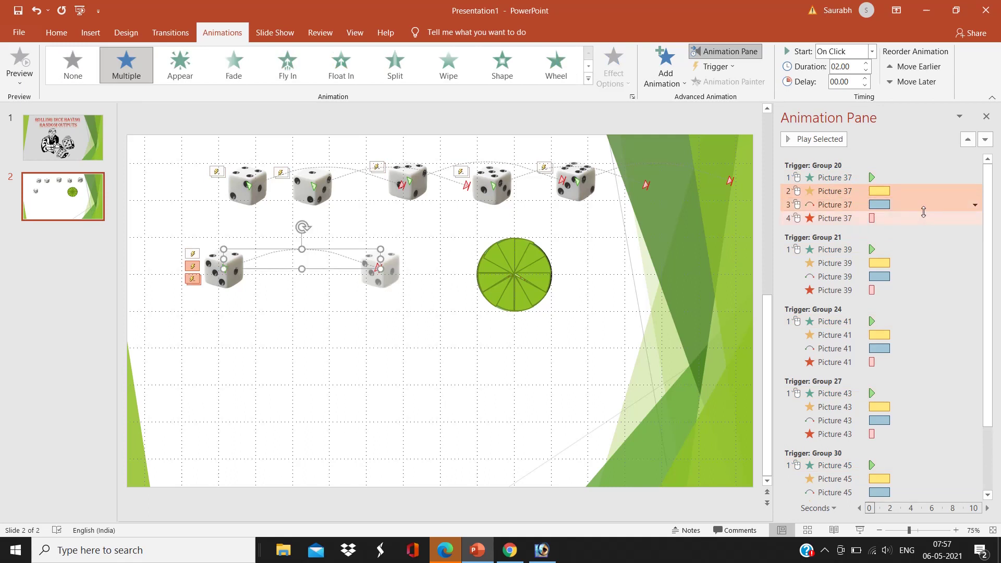
{"action": "left_click", "coordinate": [975, 204]}
{"action": "left_click", "coordinate": [883, 234]}
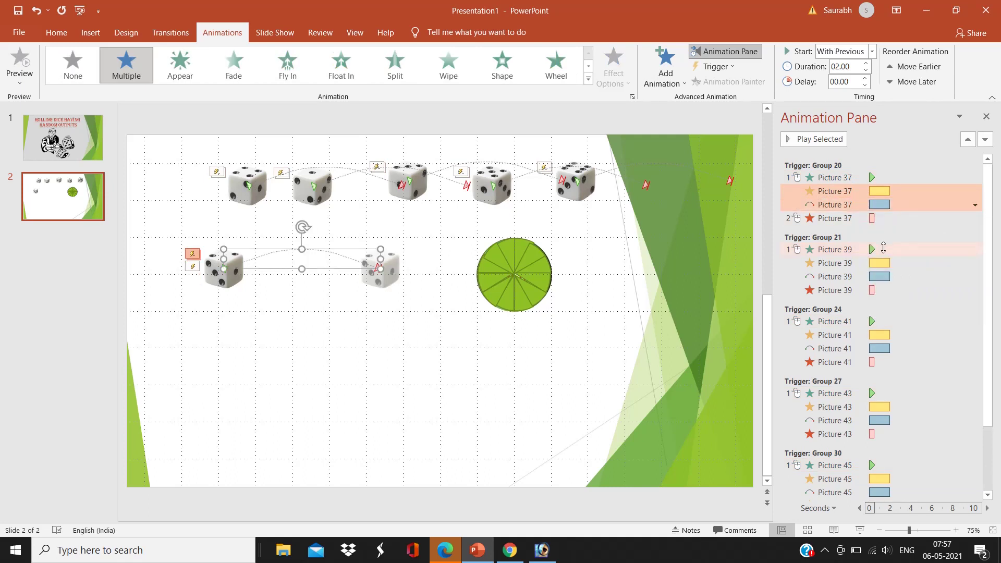
{"action": "left_click", "coordinate": [861, 219]}
Step: Select the Fade exits of Pictures 37, 39, 41, 43, 45 and 47
{"action": "left_click", "coordinate": [846, 291], "text": "ctrl"}
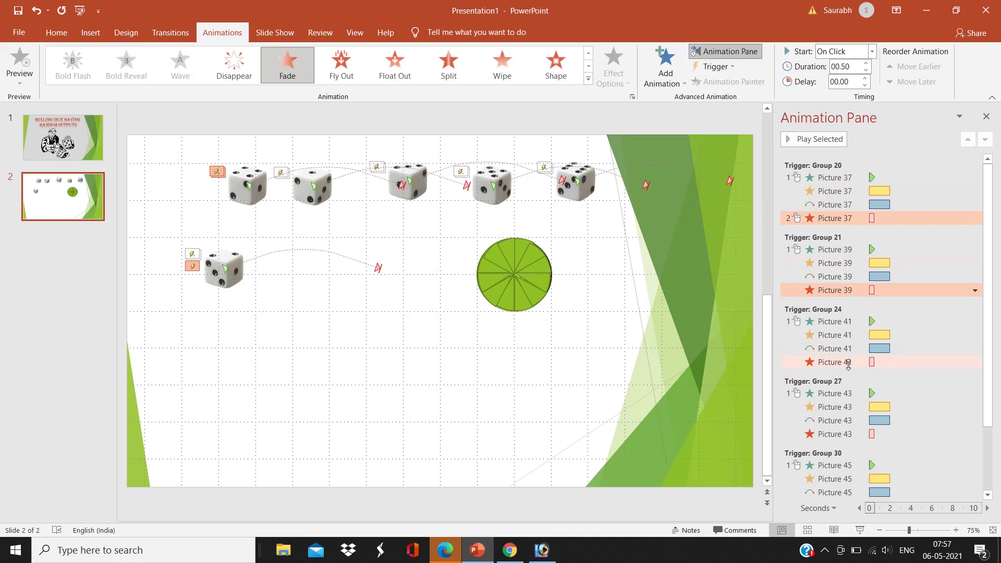
{"action": "left_click", "coordinate": [848, 364], "text": "ctrl"}
{"action": "left_click", "coordinate": [842, 435], "text": "ctrl"}
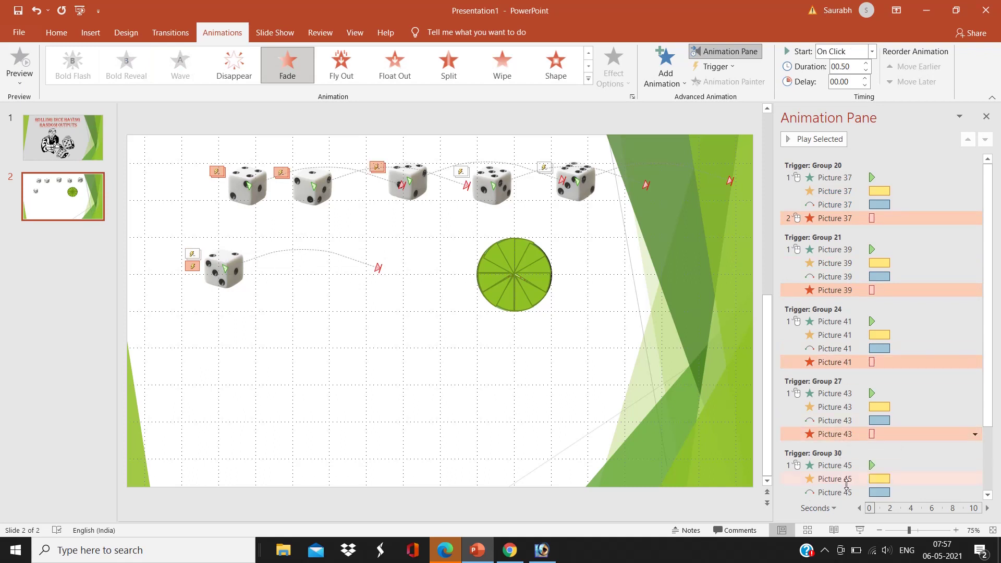
{"action": "scroll", "coordinate": [847, 484], "scroll_direction": "down", "scroll_amount": 2}
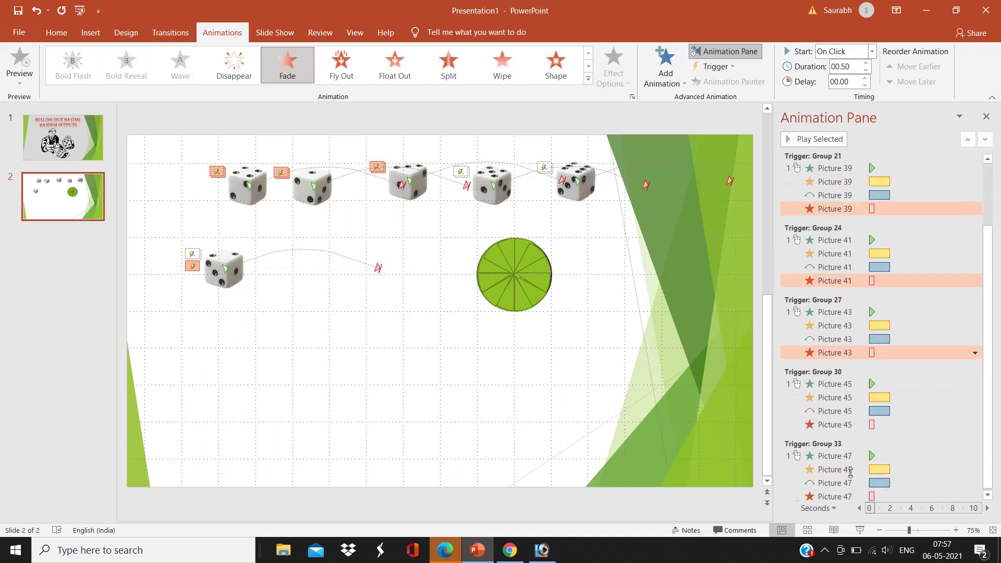
{"action": "left_click", "coordinate": [840, 423], "text": "ctrl"}
{"action": "left_click", "coordinate": [835, 494], "text": "ctrl"}
Step: Set the Fade exits to start After Previous with a 1-second delay
{"action": "left_click", "coordinate": [974, 495]}
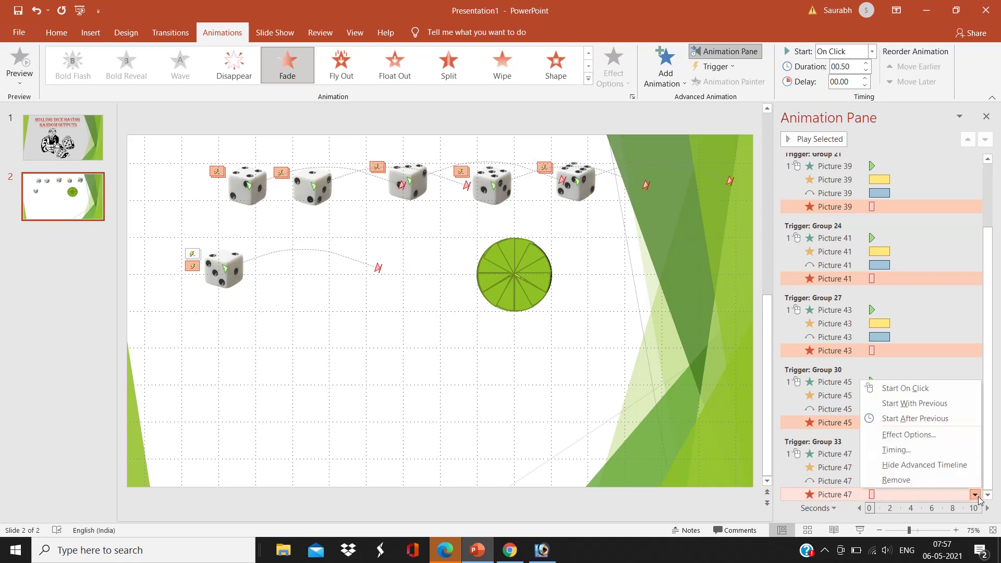
{"action": "left_click", "coordinate": [934, 436]}
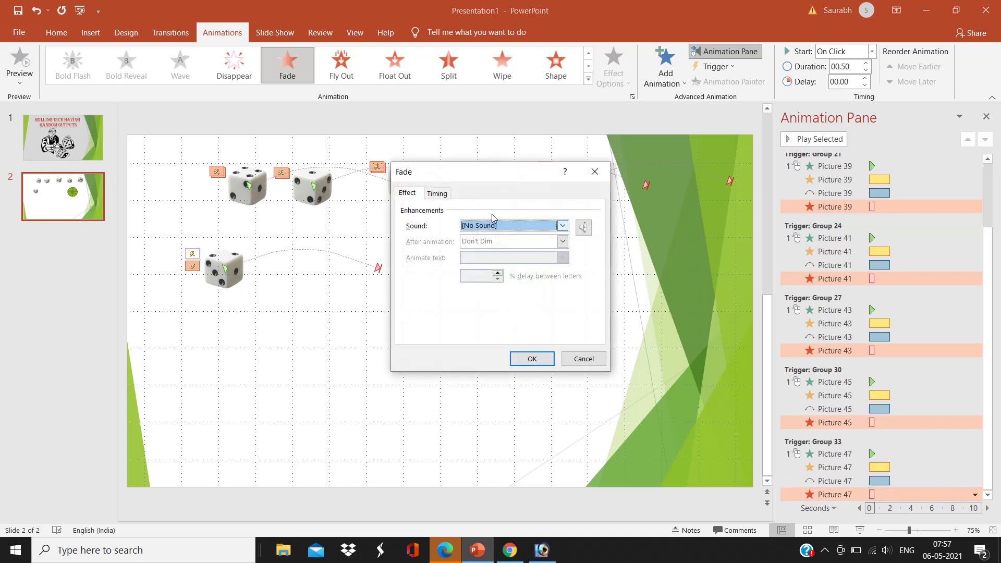
{"action": "left_click", "coordinate": [432, 196]}
{"action": "left_click", "coordinate": [493, 213]}
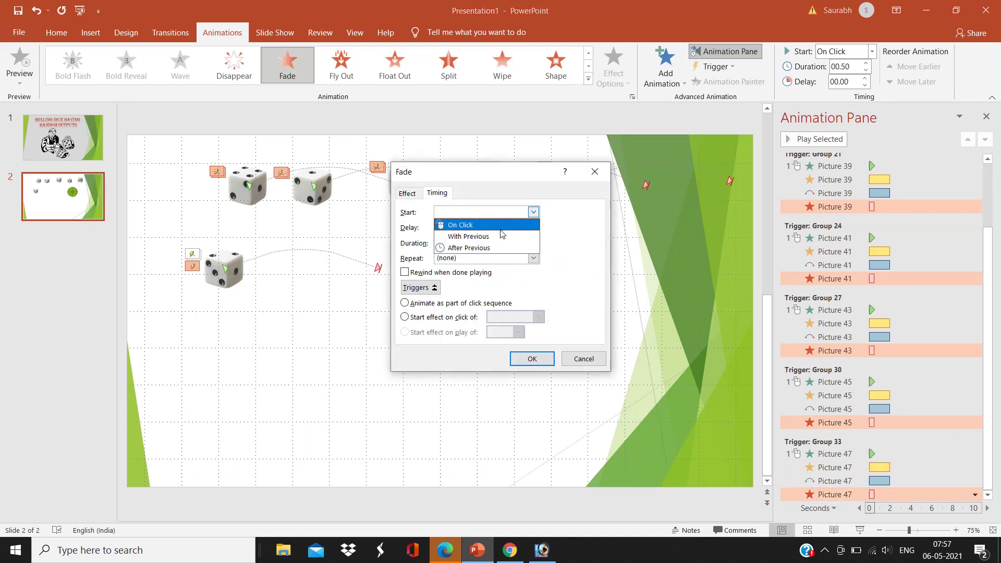
{"action": "left_click", "coordinate": [495, 247]}
{"action": "left_click", "coordinate": [445, 226]}
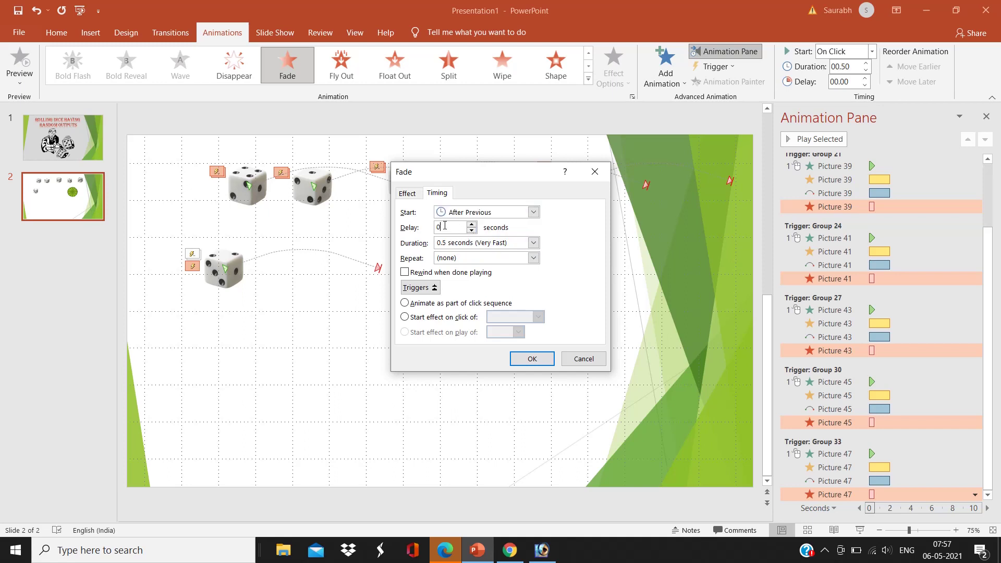
{"action": "type", "text": "1"}
{"action": "left_click", "coordinate": [532, 359]}
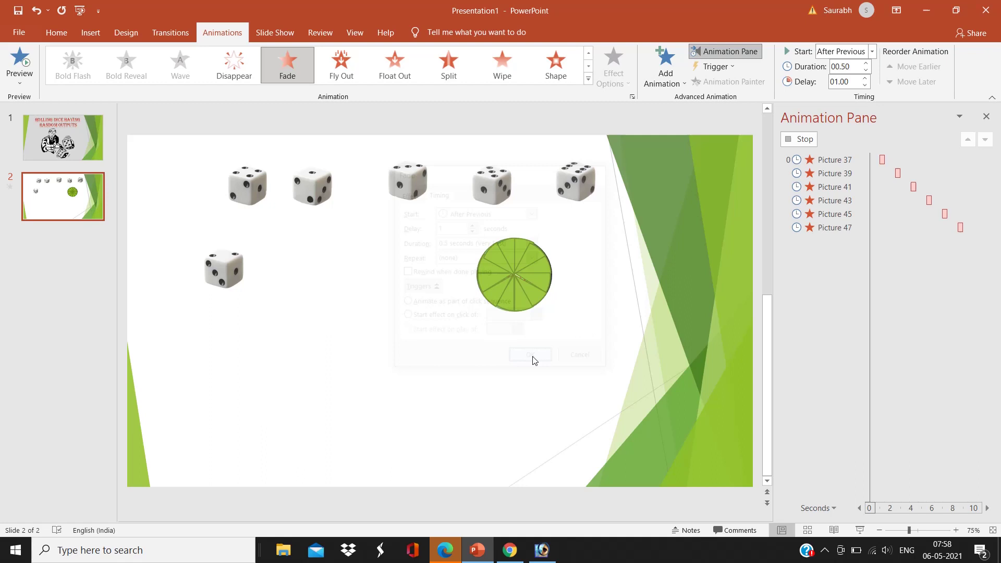
{"action": "left_click", "coordinate": [491, 261]}
Step: Add a Spin animation to the wheel's wedge groups and the Dice oval
{"action": "key", "text": "Escape"}
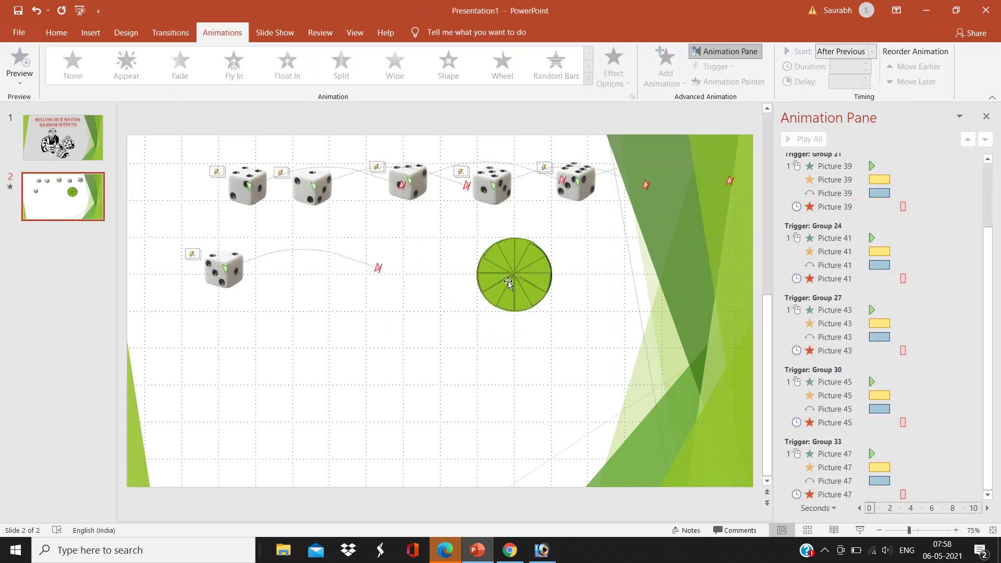
{"action": "left_click_drag", "start_coordinate": [474, 243], "coordinate": [579, 352]}
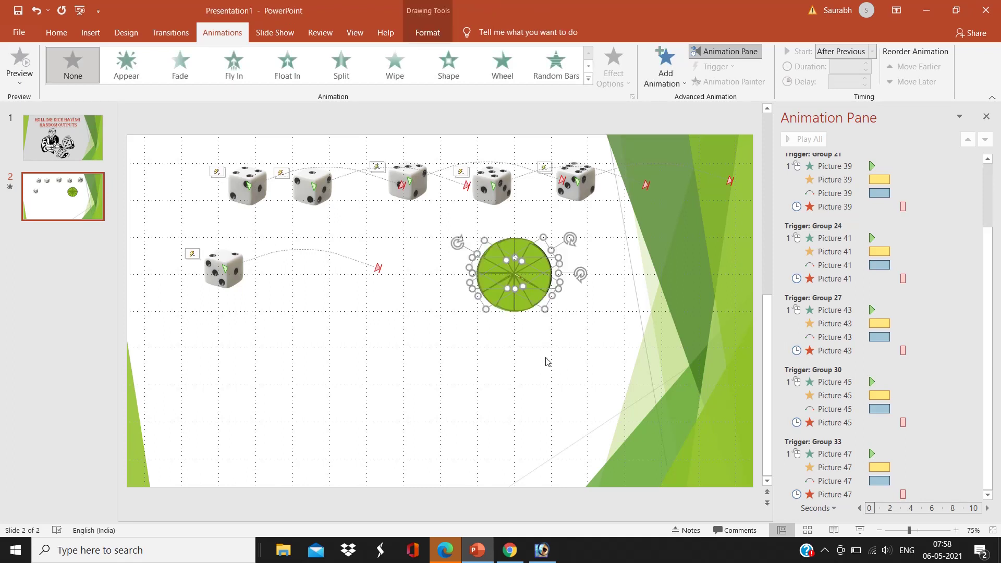
{"action": "left_click_drag", "start_coordinate": [465, 223], "coordinate": [633, 414]}
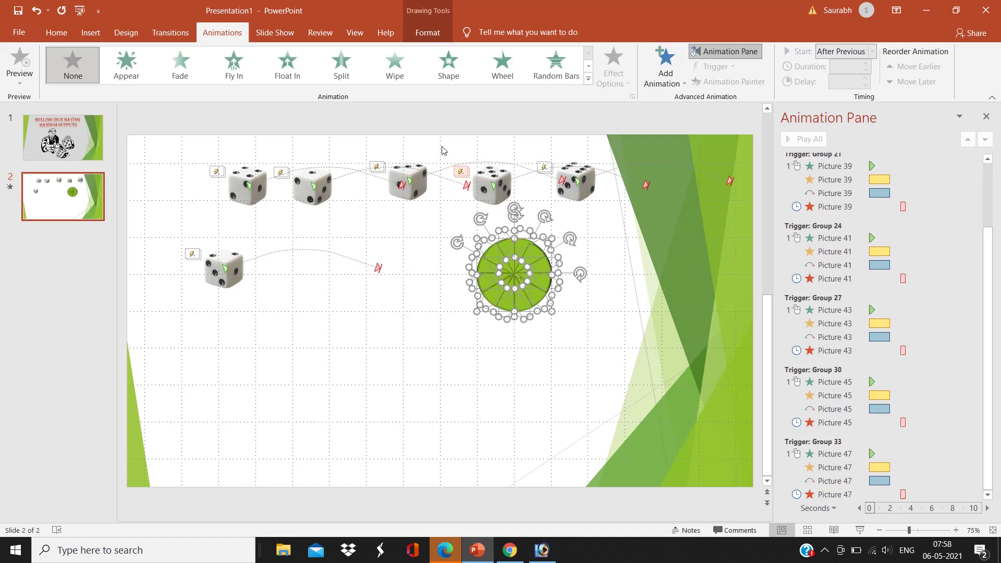
{"action": "left_click", "coordinate": [665, 65]}
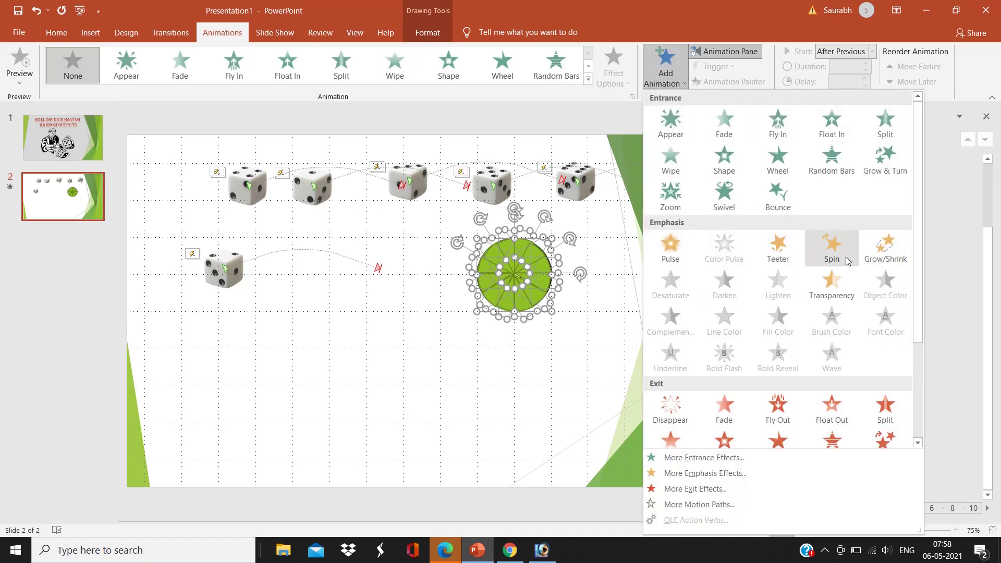
{"action": "left_click", "coordinate": [831, 248]}
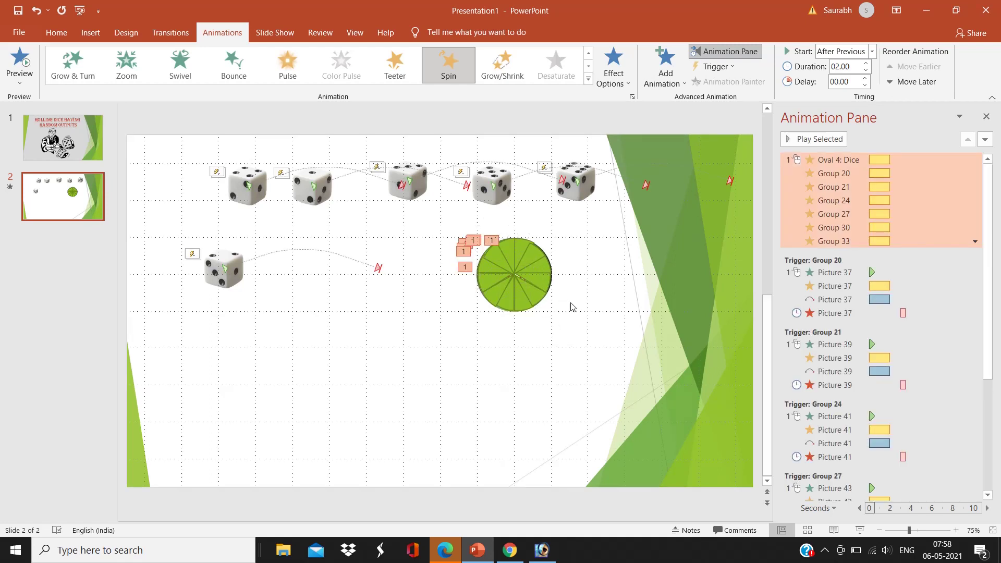
Step: Remove the Spin animation from the Dice oval, keeping it on the wedge groups
{"action": "left_click", "coordinate": [976, 161]}
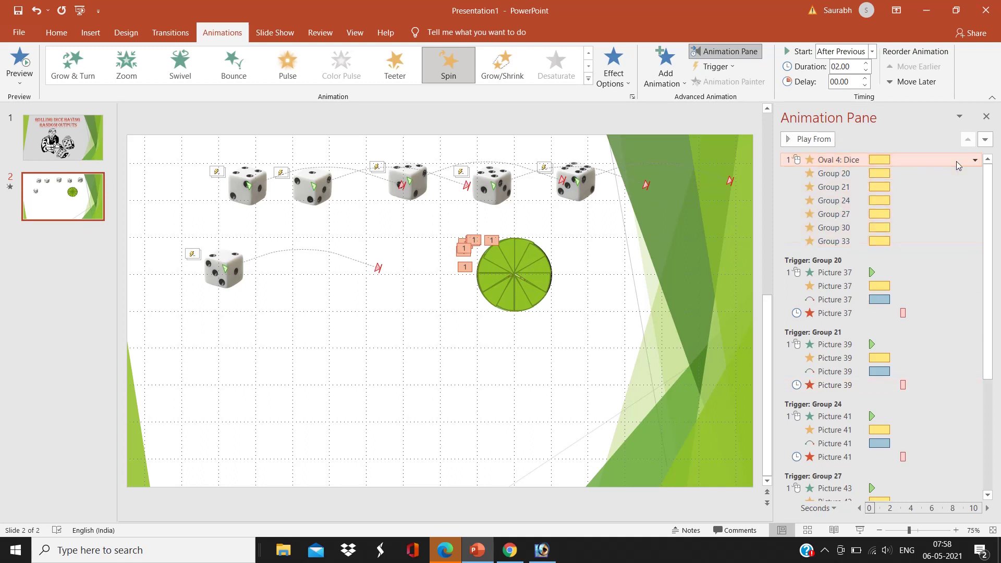
{"action": "left_click", "coordinate": [959, 173], "text": "ctrl"}
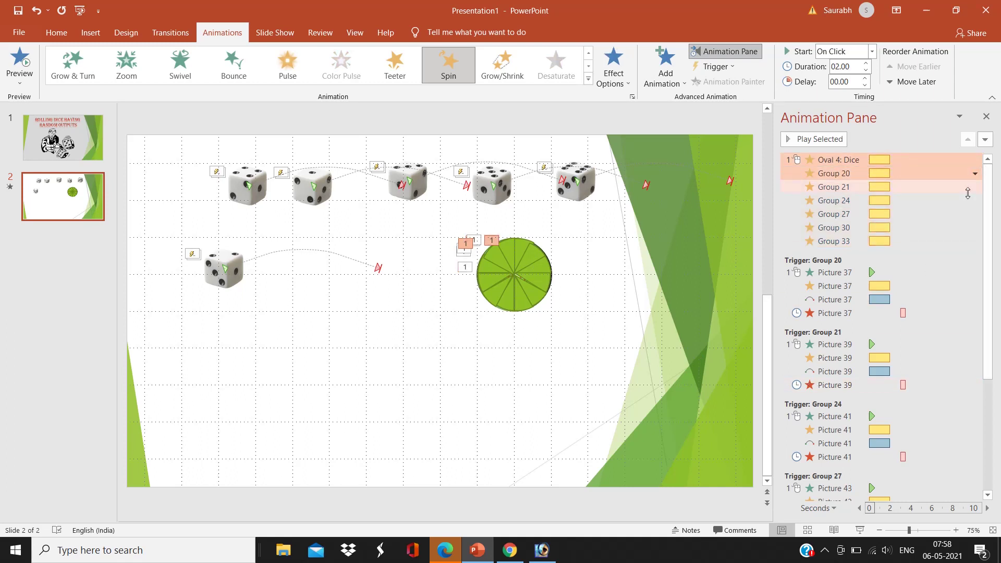
{"action": "left_click", "coordinate": [959, 187], "text": "ctrl"}
{"action": "left_click", "coordinate": [960, 214], "text": "ctrl"}
{"action": "left_click", "coordinate": [959, 200], "text": "ctrl"}
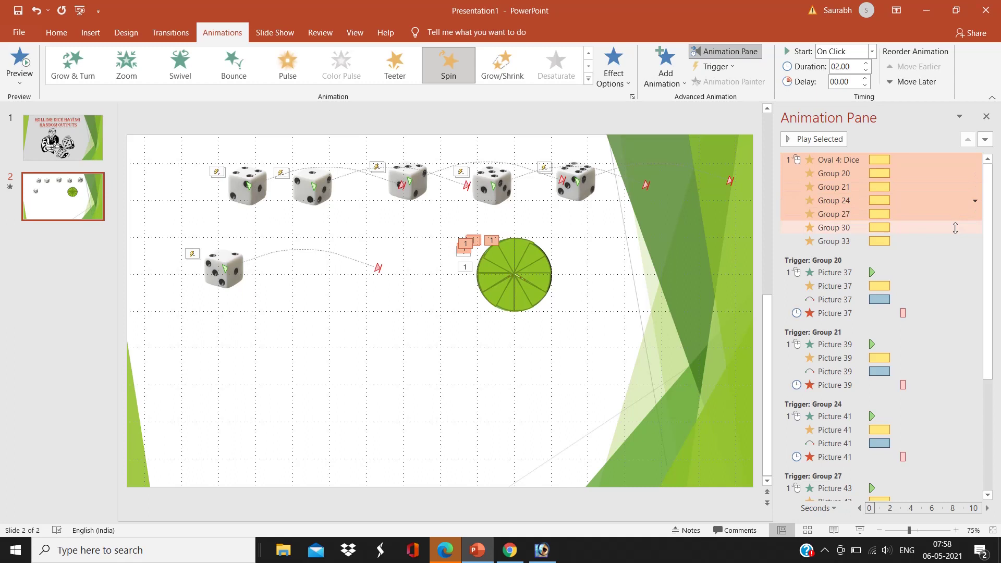
{"action": "left_click", "coordinate": [957, 227], "text": "ctrl"}
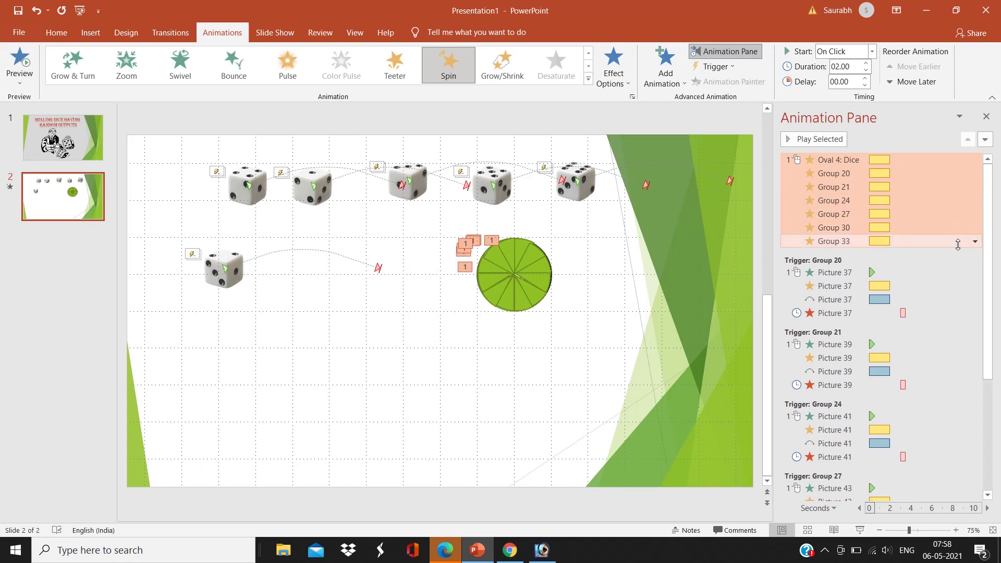
{"action": "left_click", "coordinate": [958, 160]}
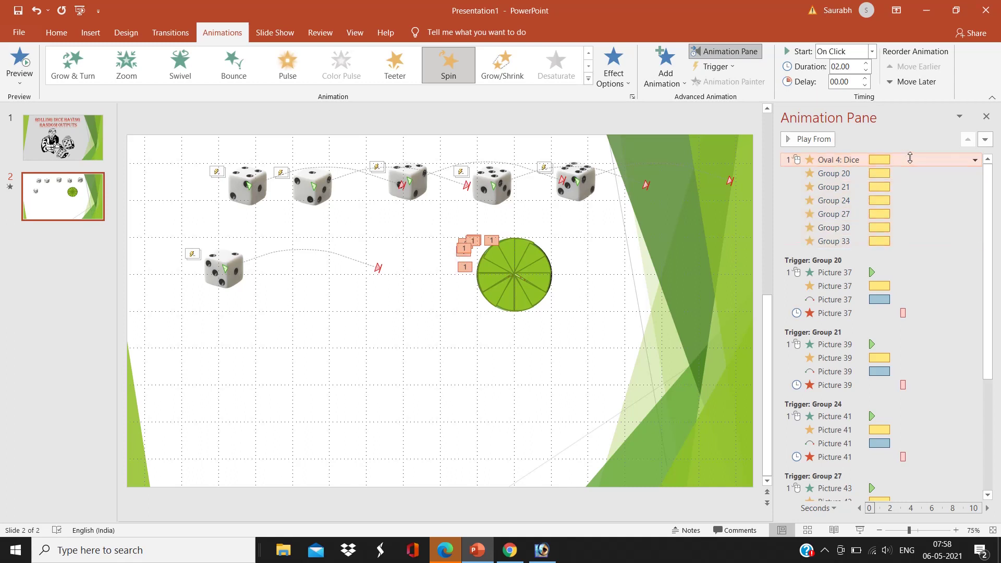
{"action": "left_click", "coordinate": [975, 159]}
{"action": "left_click", "coordinate": [944, 258]}
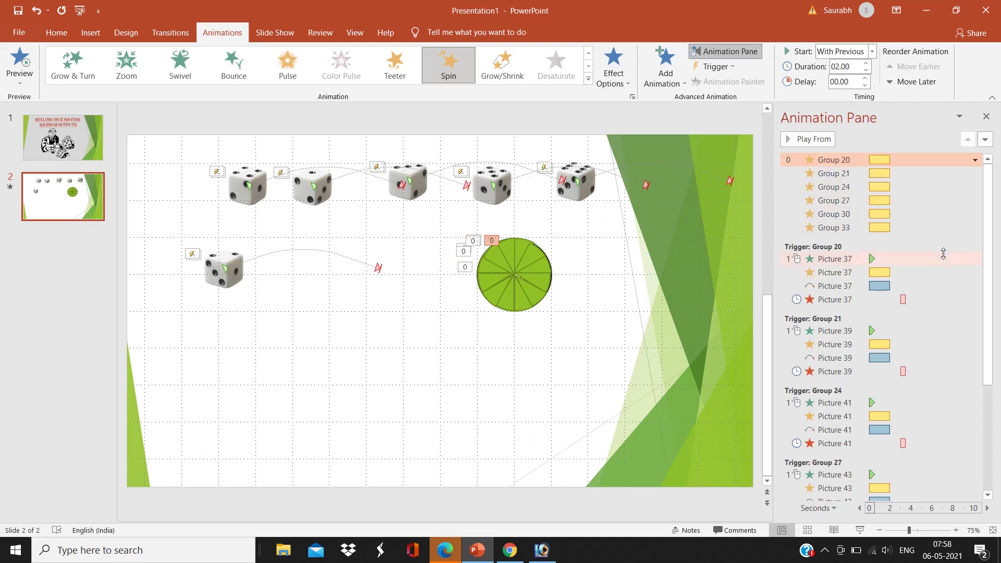
Step: Select the Spin animations of wedge Groups 20 to 33 together for retiming
{"action": "left_click", "coordinate": [913, 173], "text": "ctrl"}
{"action": "left_click", "coordinate": [918, 187], "text": "ctrl"}
{"action": "left_click", "coordinate": [920, 201], "text": "ctrl"}
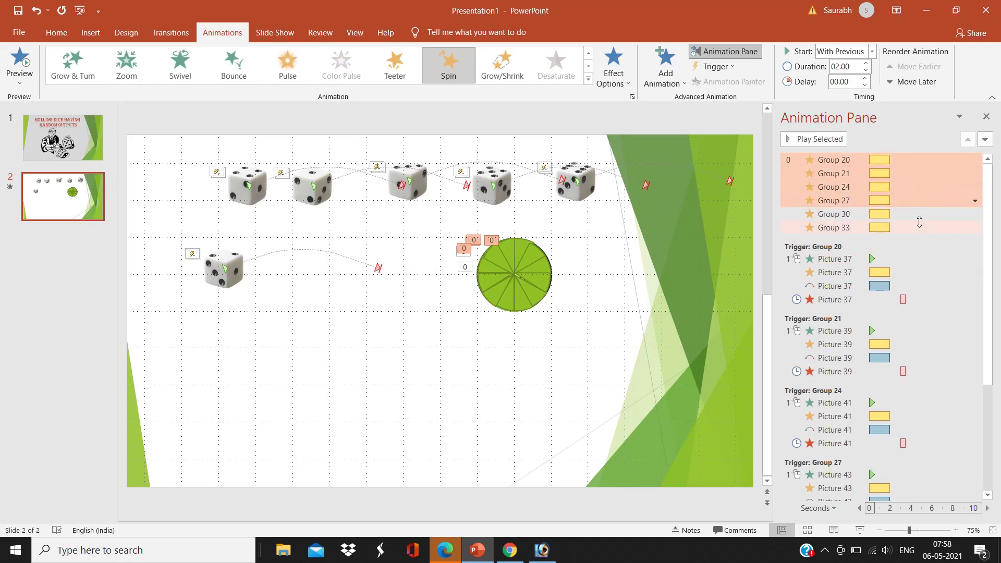
{"action": "left_click", "coordinate": [922, 216], "text": "ctrl"}
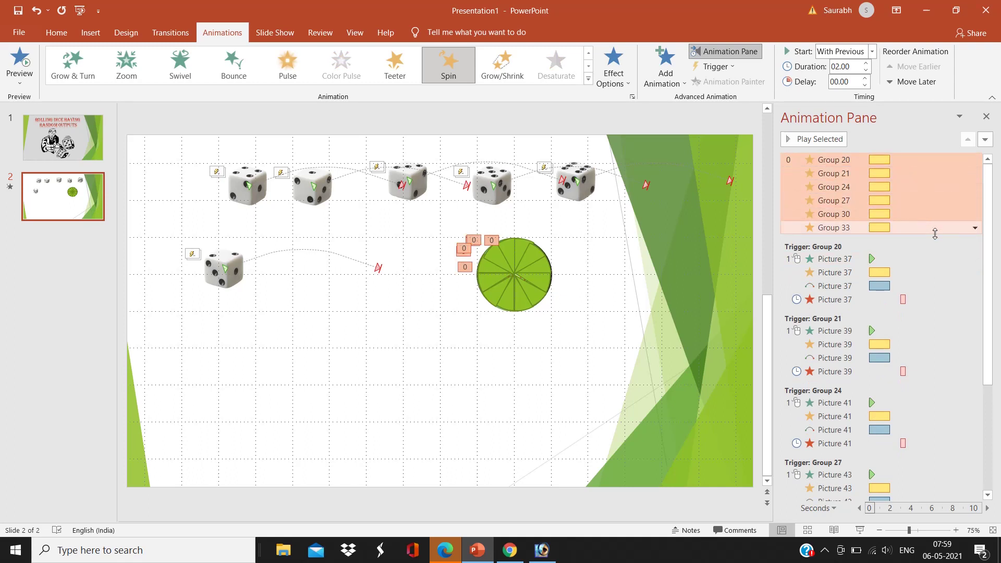
{"action": "left_click", "coordinate": [975, 227]}
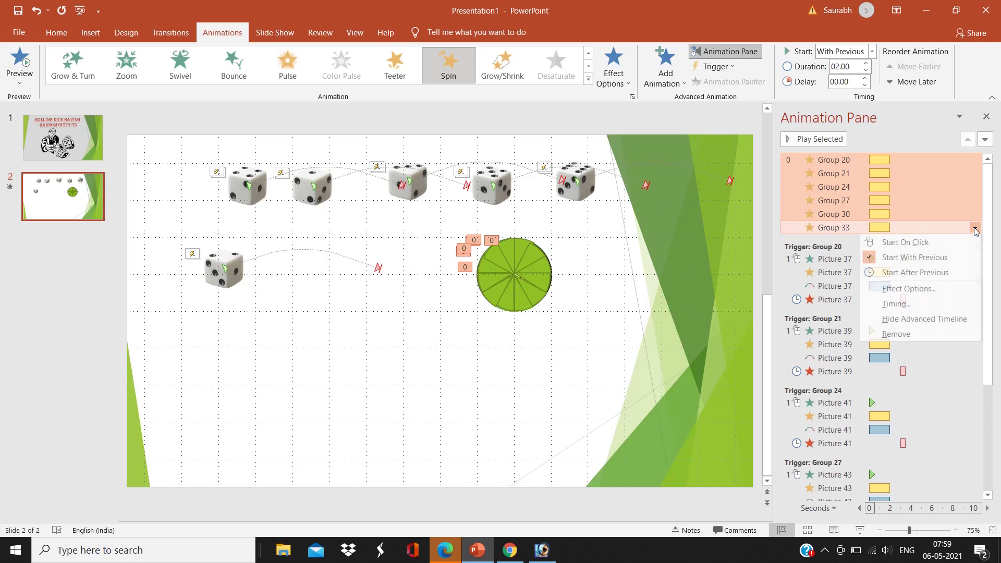
Step: Give the wedge groups' Spin a 0.5-second duration, repeating until the slide ends
{"action": "left_click", "coordinate": [942, 297]}
{"action": "left_click", "coordinate": [437, 172]}
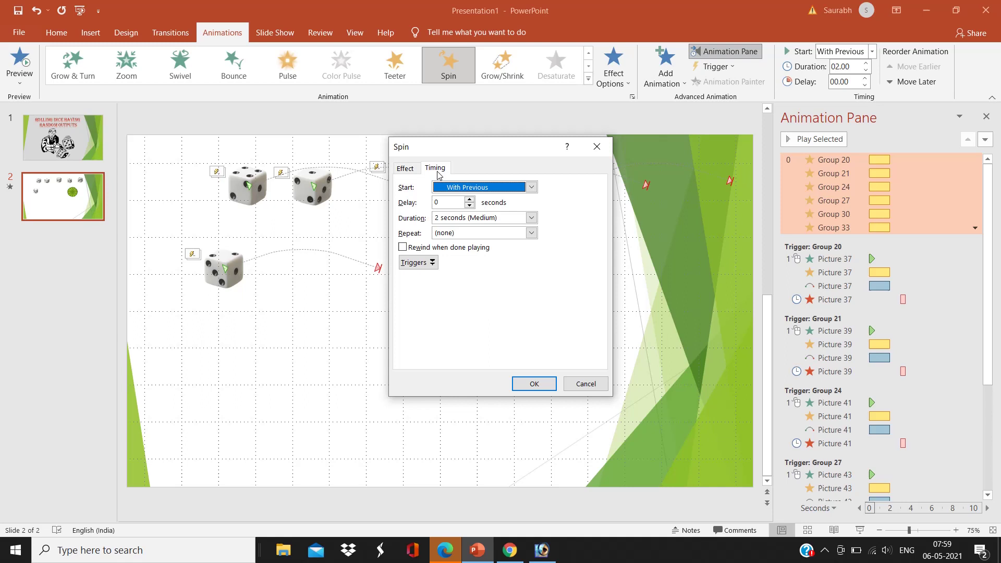
{"action": "left_click", "coordinate": [531, 218]}
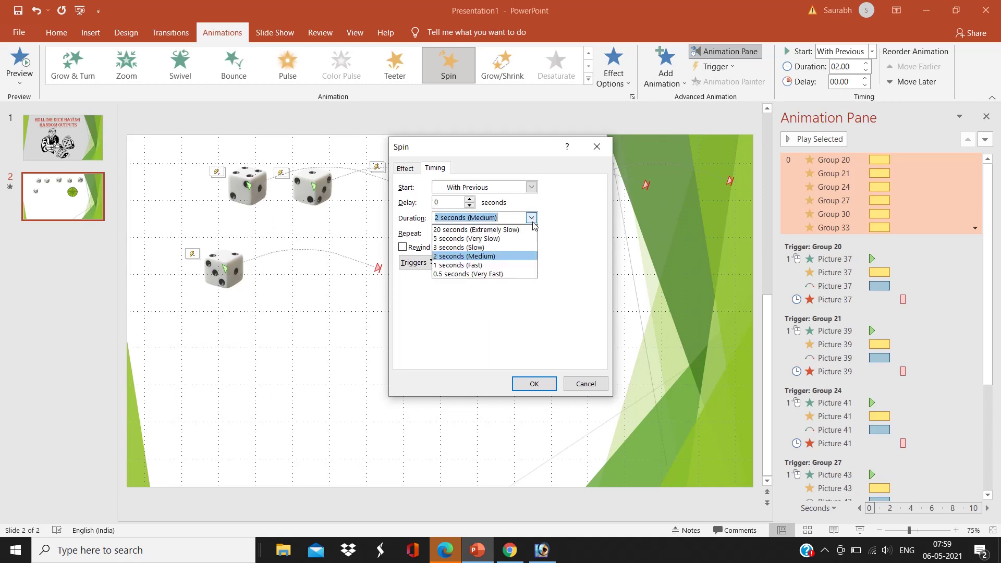
{"action": "left_click", "coordinate": [503, 275]}
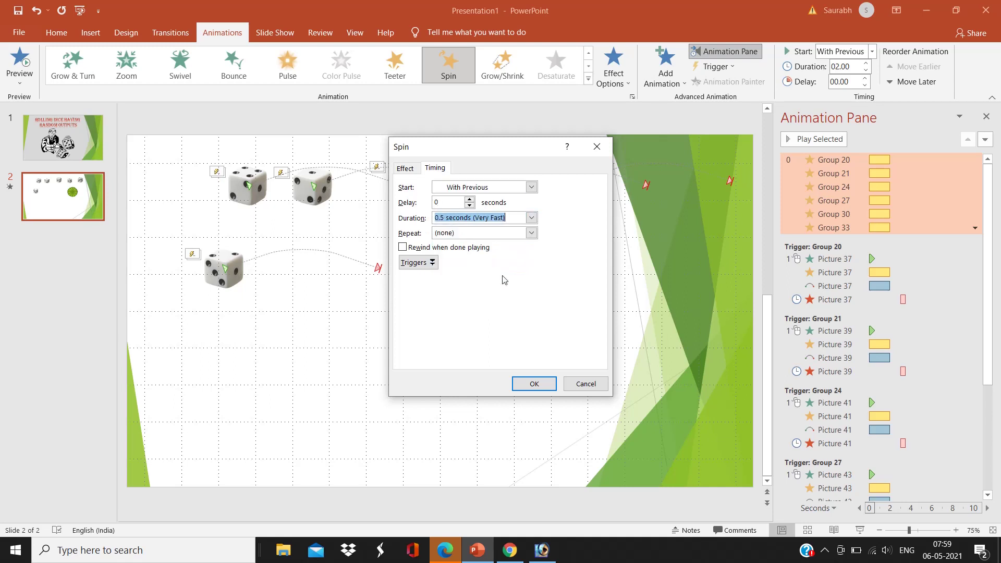
{"action": "left_click", "coordinate": [531, 232]}
{"action": "left_click", "coordinate": [472, 310]}
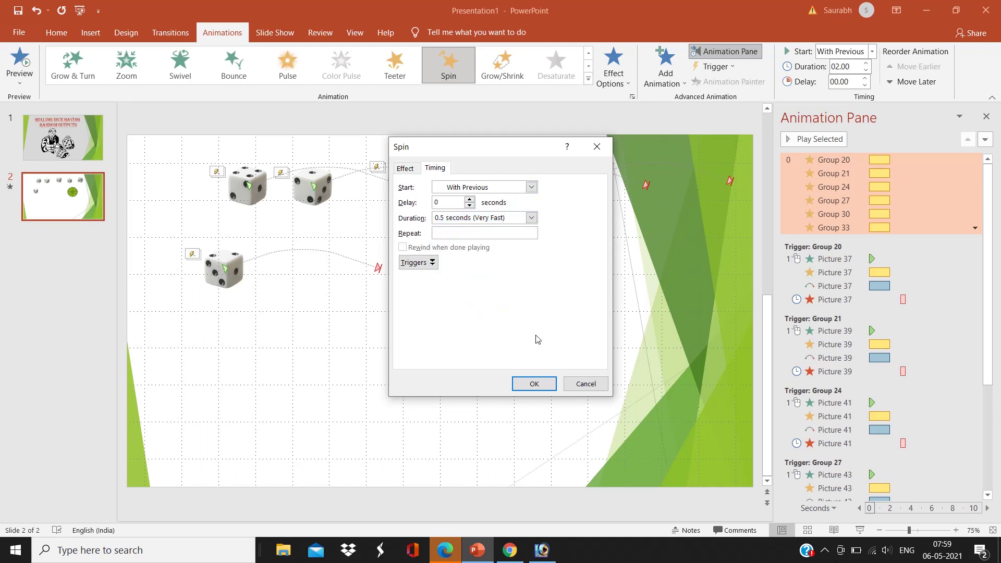
{"action": "left_click", "coordinate": [535, 384]}
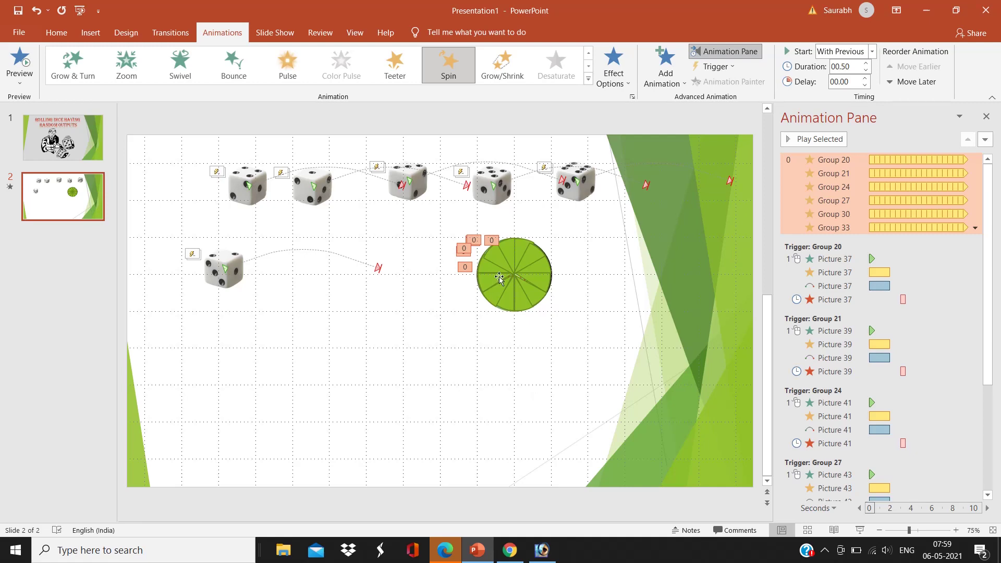
{"action": "left_click", "coordinate": [546, 376]}
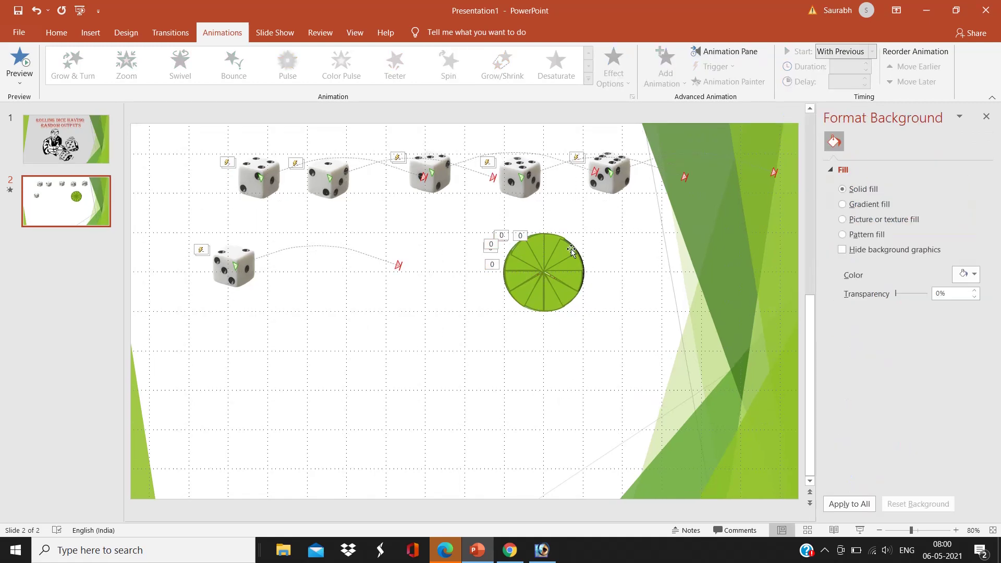
Step: Select all the overlapping wedge shapes of the green wheel
{"action": "left_click", "coordinate": [568, 252]}
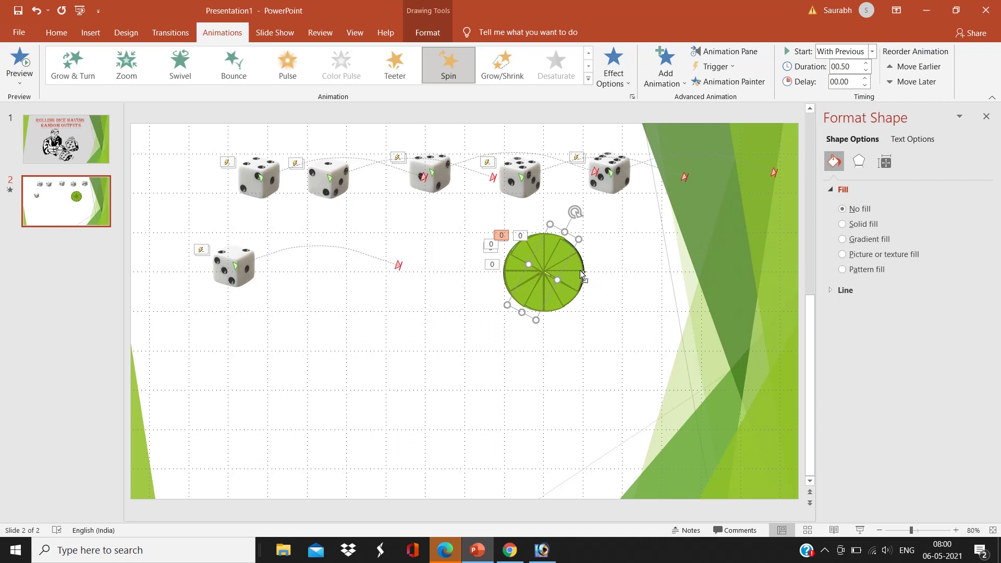
{"action": "left_click", "coordinate": [578, 269], "text": "shift"}
{"action": "left_click", "coordinate": [579, 282], "text": "shift"}
{"action": "left_click", "coordinate": [573, 298], "text": "shift"}
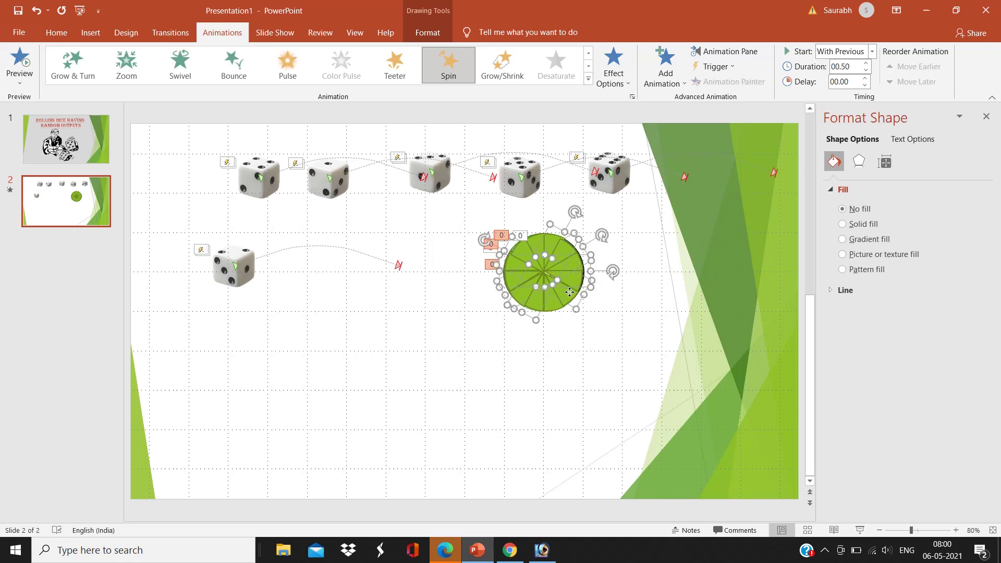
{"action": "left_click", "coordinate": [555, 308], "text": "shift"}
{"action": "left_click", "coordinate": [540, 308], "text": "shift"}
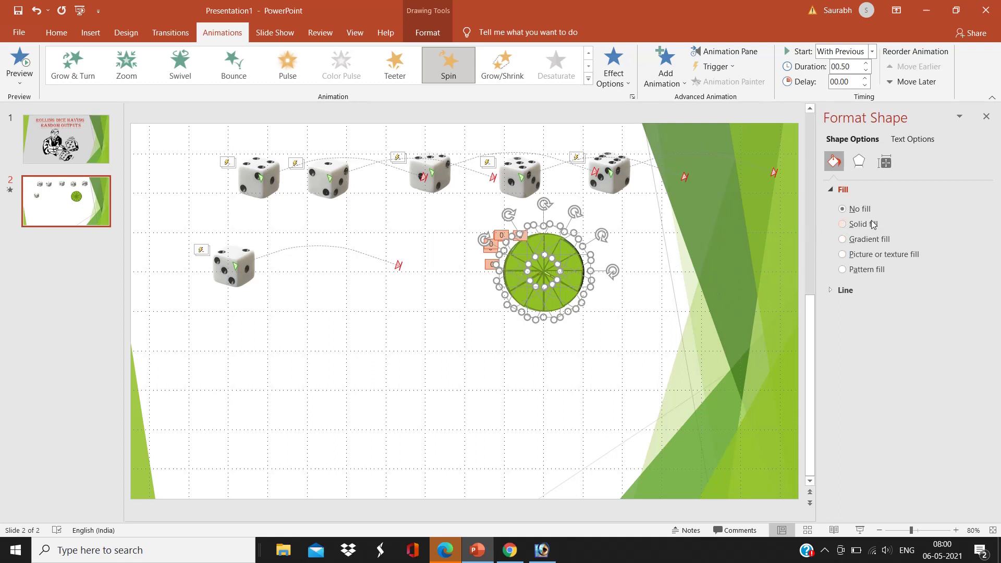
Step: Remove the wedges' outlines and give them a solid fill at 100% transparency
{"action": "left_click", "coordinate": [853, 291]}
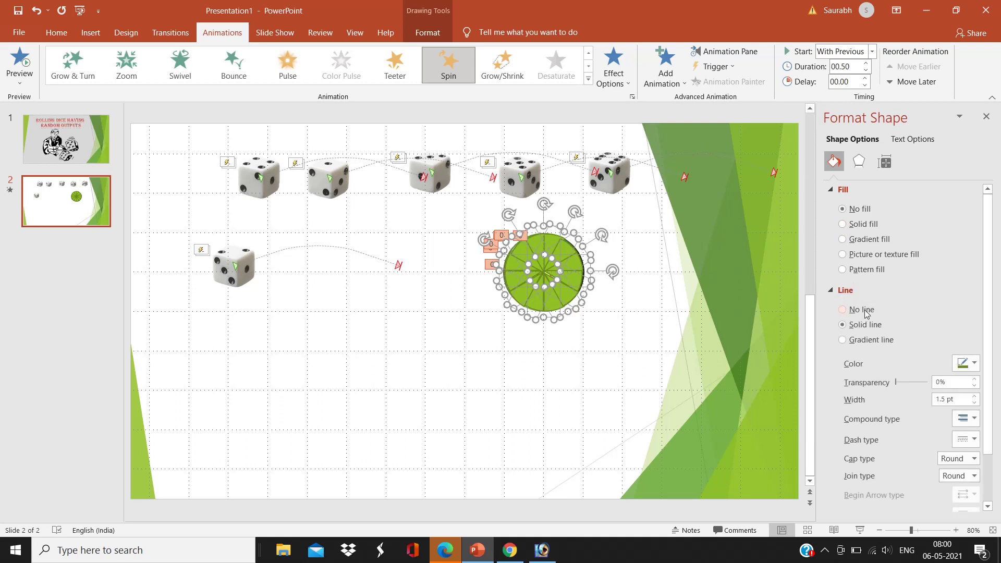
{"action": "left_click", "coordinate": [863, 311]}
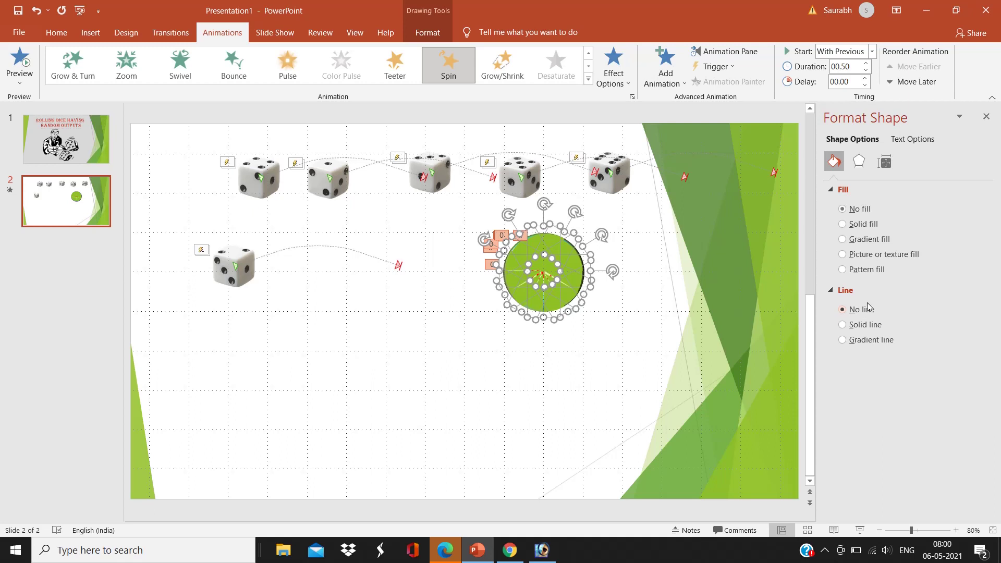
{"action": "left_click", "coordinate": [863, 224]}
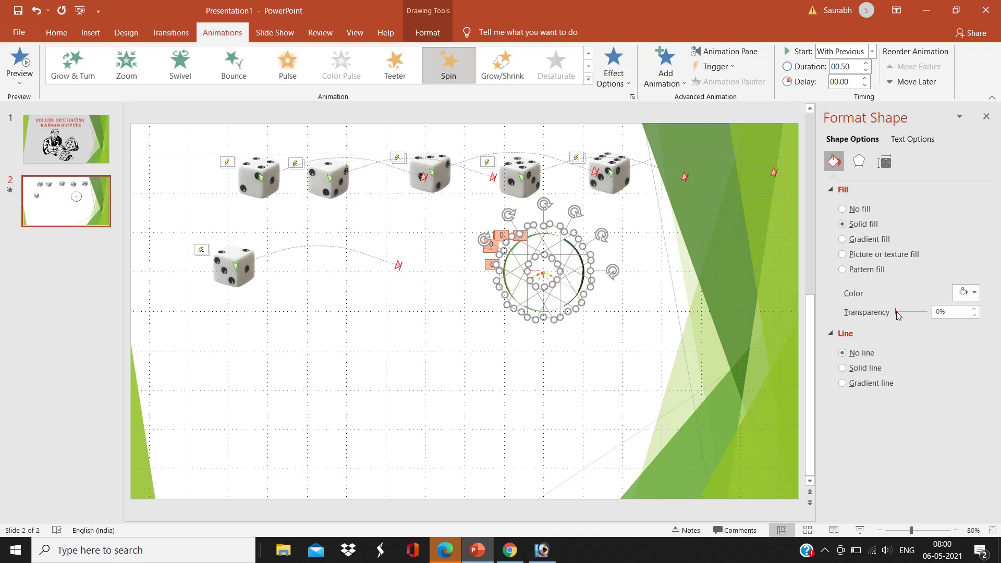
{"action": "left_click_drag", "start_coordinate": [896, 312], "coordinate": [952, 326]}
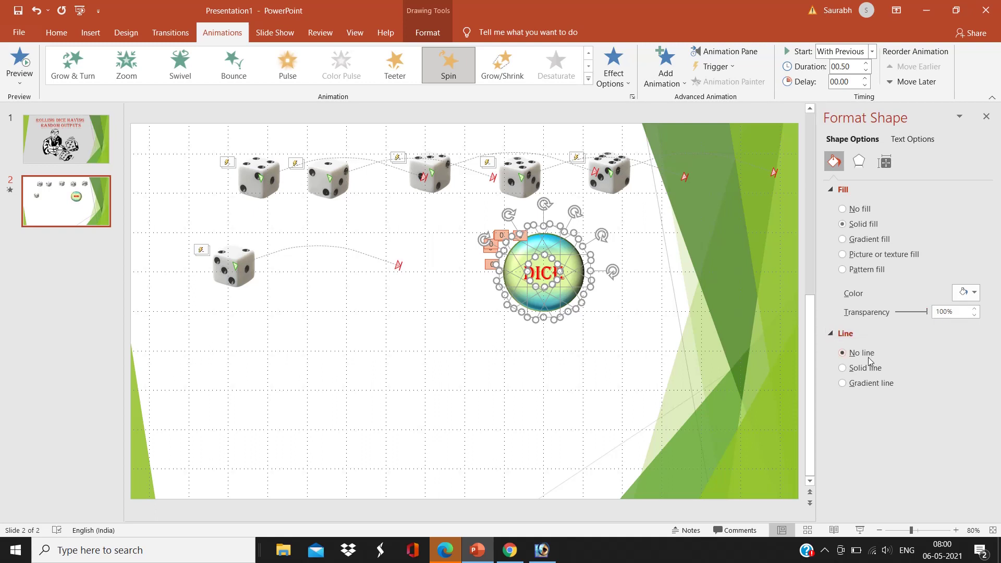
{"action": "left_click", "coordinate": [615, 377]}
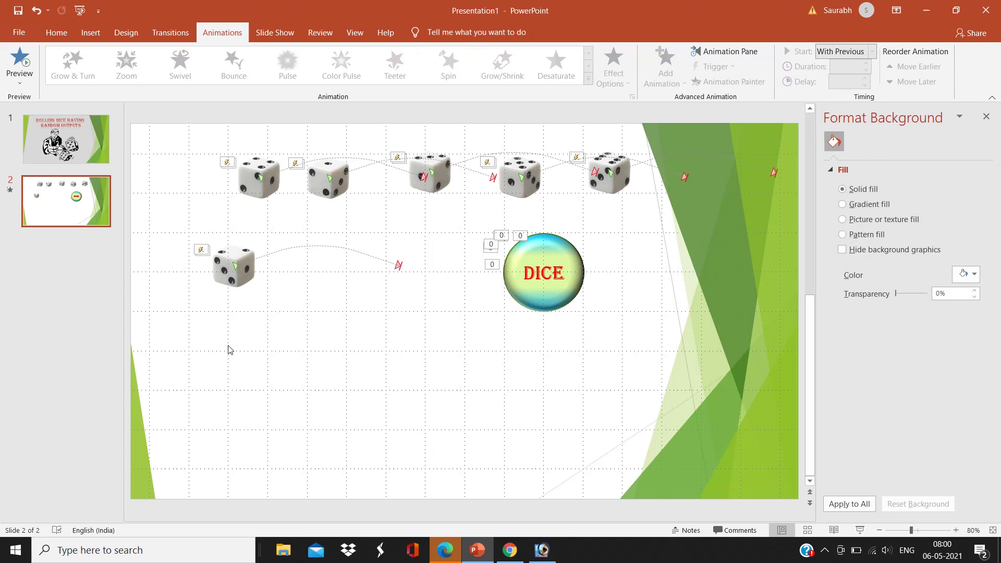
Step: Stack the top-row dice onto the lower-left die, moving the last one toward the left
{"action": "left_click_drag", "start_coordinate": [230, 279], "coordinate": [238, 241]}
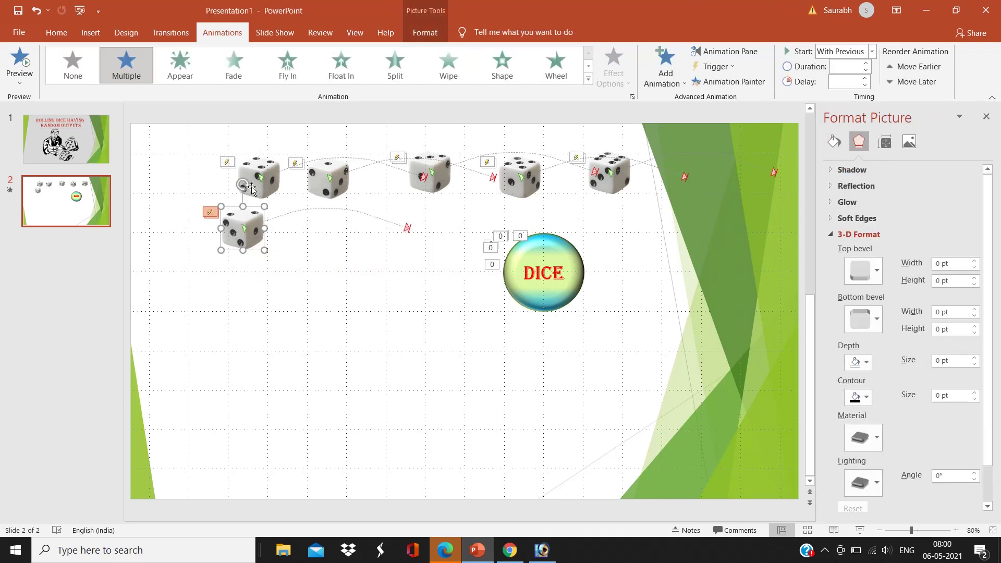
{"action": "left_click_drag", "start_coordinate": [259, 186], "coordinate": [240, 237]}
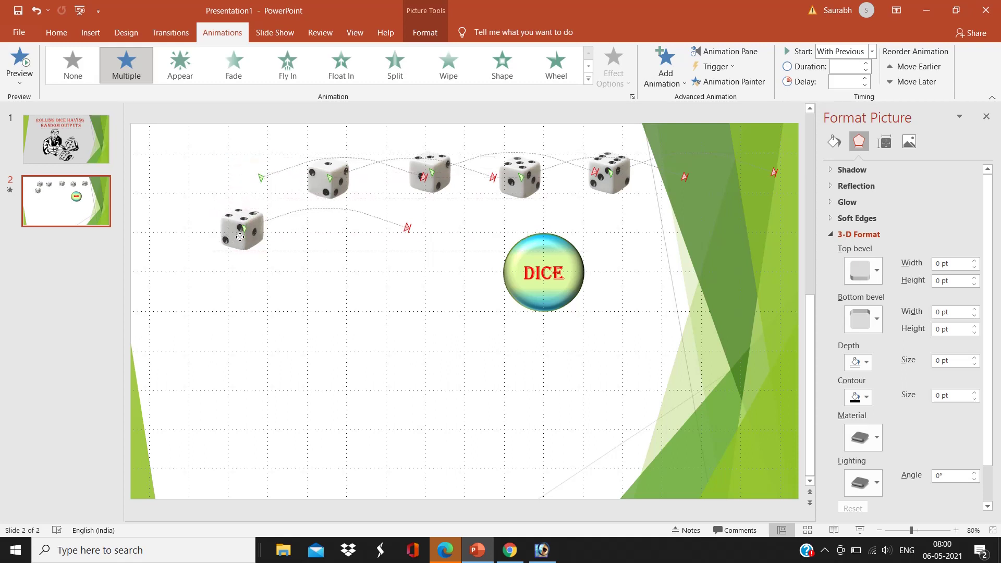
{"action": "left_click_drag", "start_coordinate": [319, 186], "coordinate": [236, 235]}
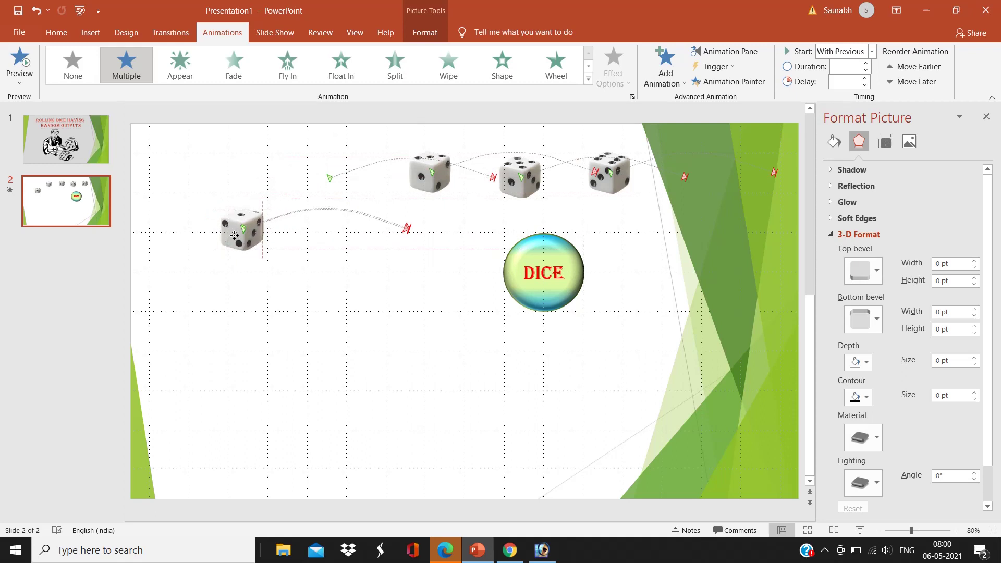
{"action": "left_click_drag", "start_coordinate": [417, 173], "coordinate": [228, 230]}
{"action": "left_click_drag", "start_coordinate": [603, 182], "coordinate": [234, 218]}
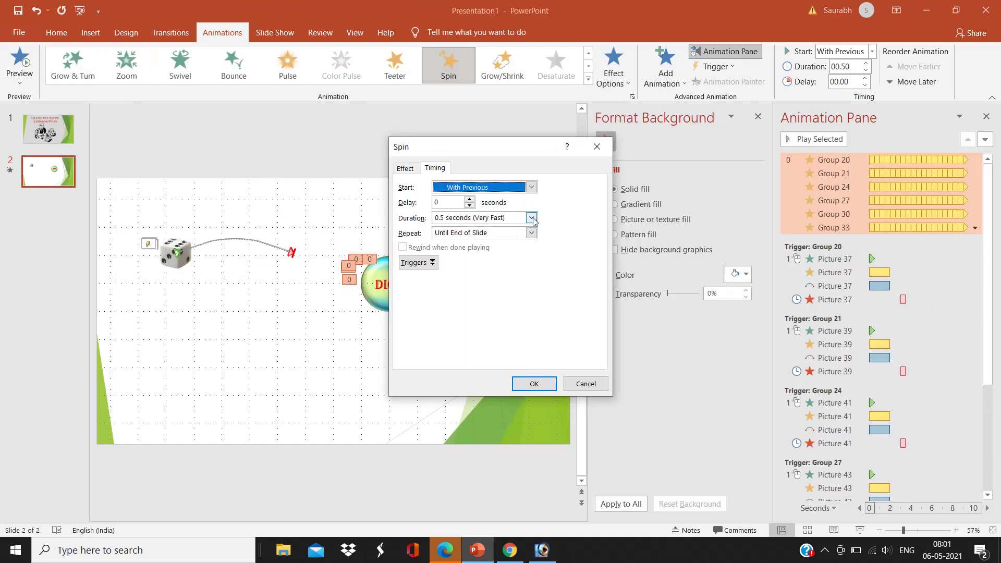
Step: Change the wedge groups' Spin duration from 0.5 to 2 seconds (Medium)
{"action": "left_click", "coordinate": [531, 218]}
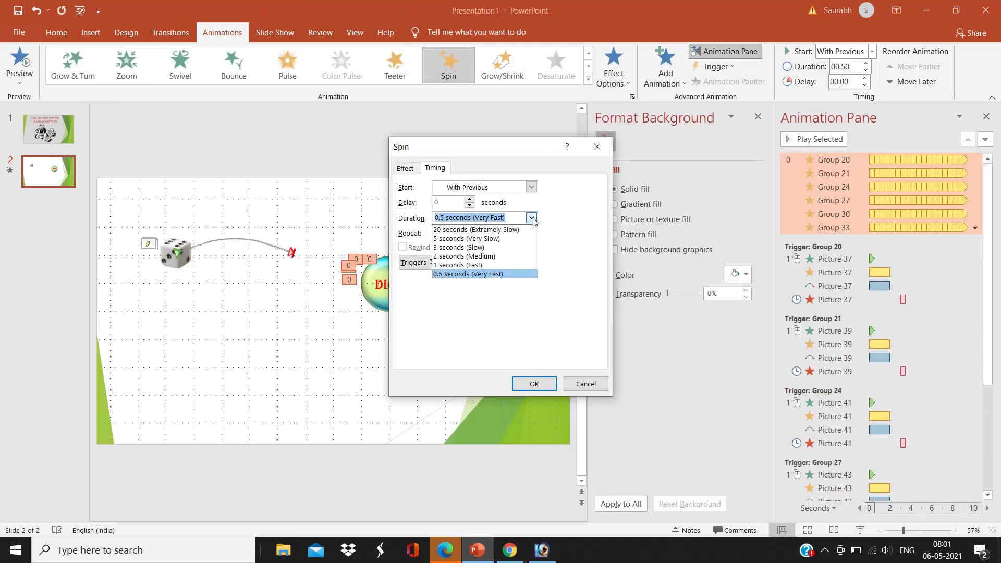
{"action": "left_click", "coordinate": [518, 255]}
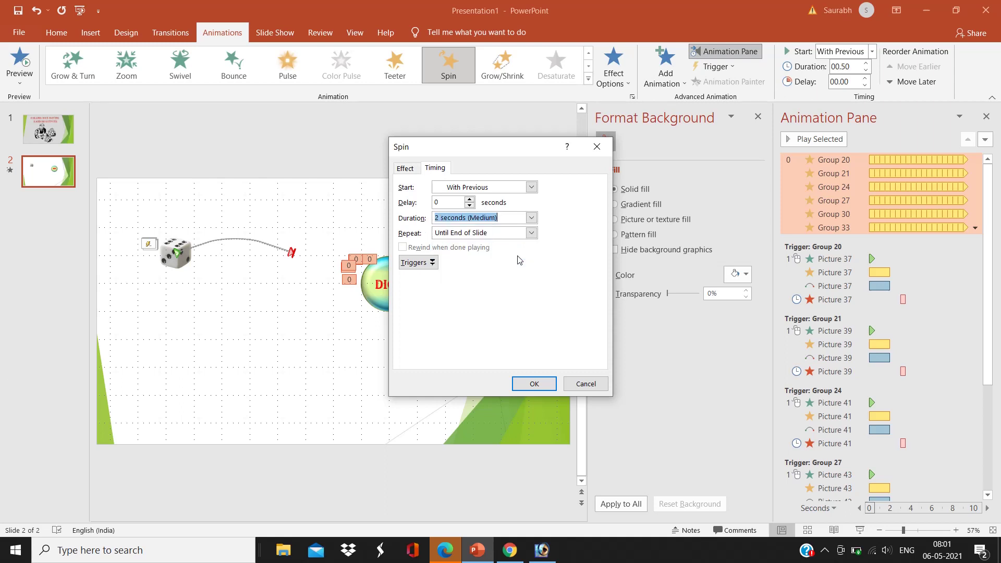
{"action": "left_click", "coordinate": [528, 387]}
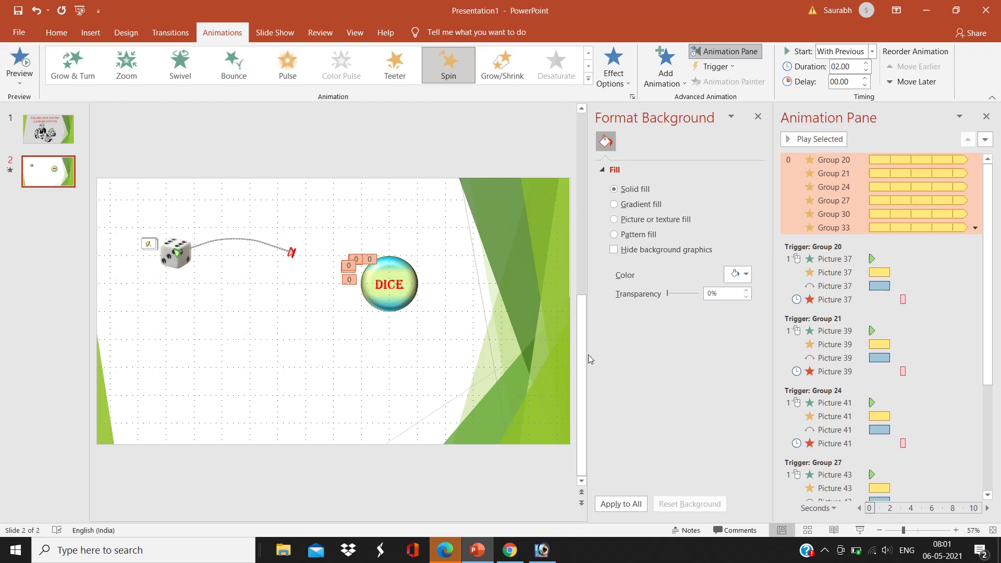
Step: Close the Animation Pane and give the wedges over the DICE sphere solid outlines
{"action": "left_click", "coordinate": [986, 116]}
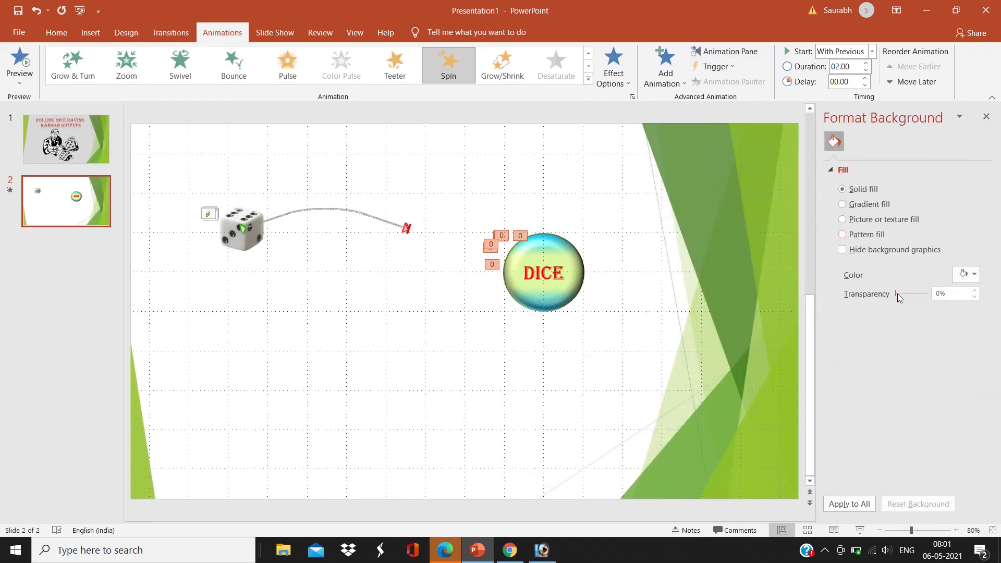
{"action": "left_click_drag", "start_coordinate": [897, 295], "coordinate": [896, 296]}
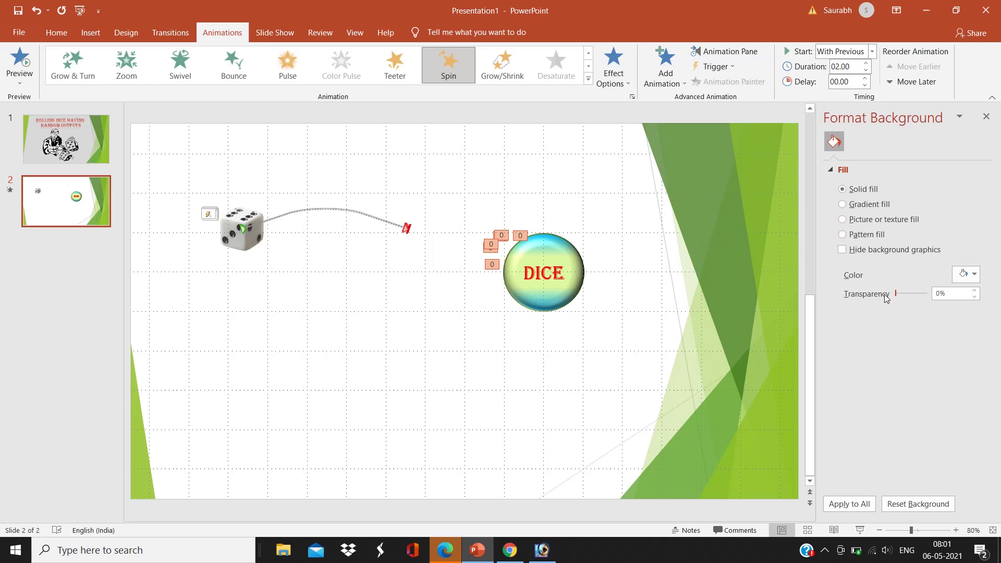
{"action": "left_click", "coordinate": [544, 273]}
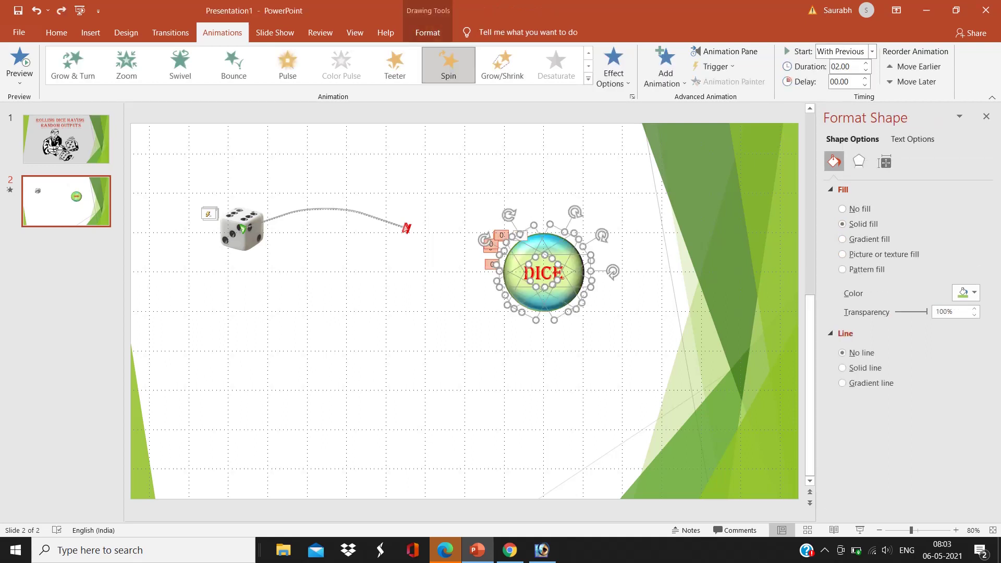
{"action": "left_click", "coordinate": [871, 368]}
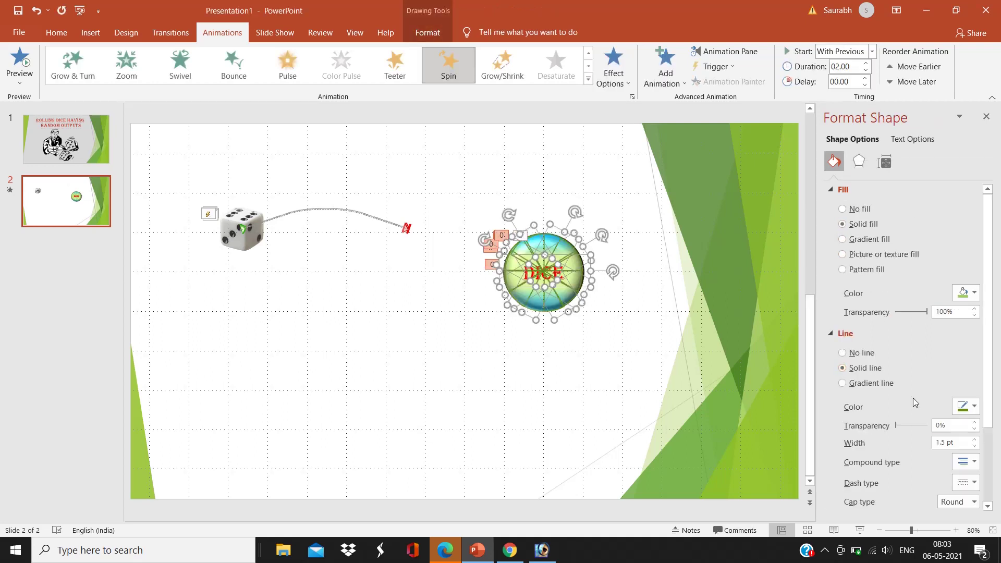
{"action": "left_click", "coordinate": [519, 417]}
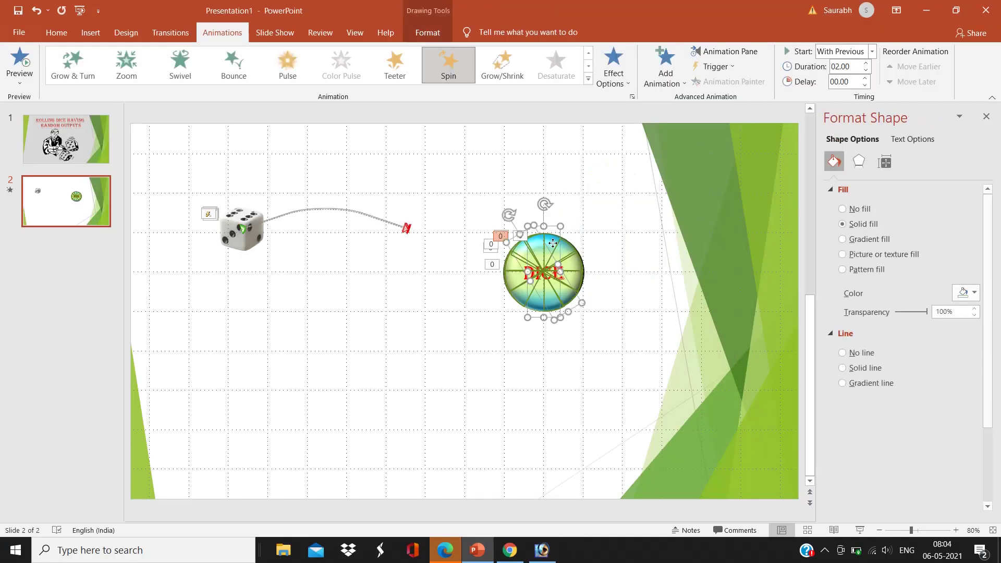
Step: Set the selected wedges' line to No line so the DICE ball shows without spokes
{"action": "left_click", "coordinate": [570, 305], "text": "shift"}
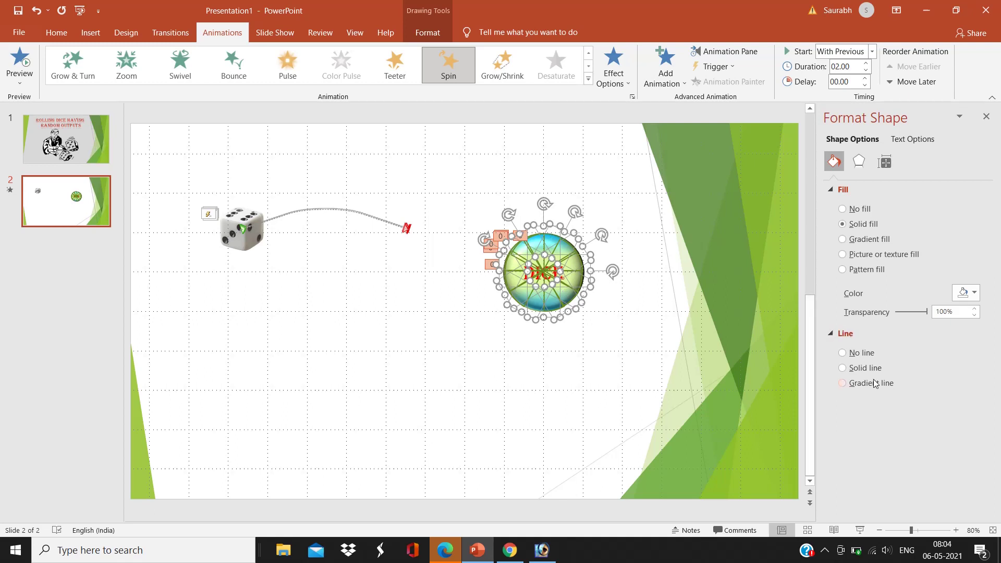
{"action": "left_click", "coordinate": [860, 357]}
{"action": "left_click", "coordinate": [567, 365]}
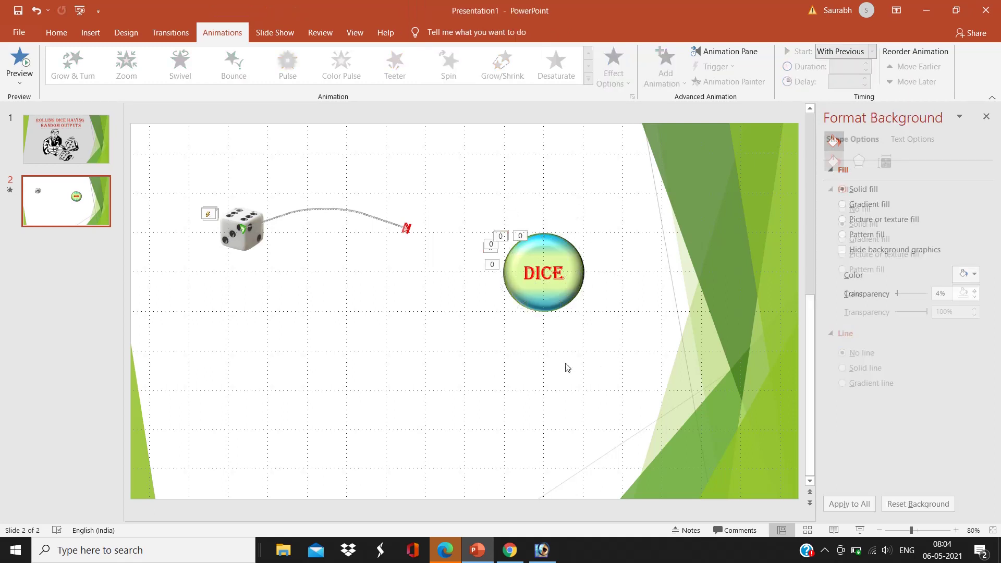